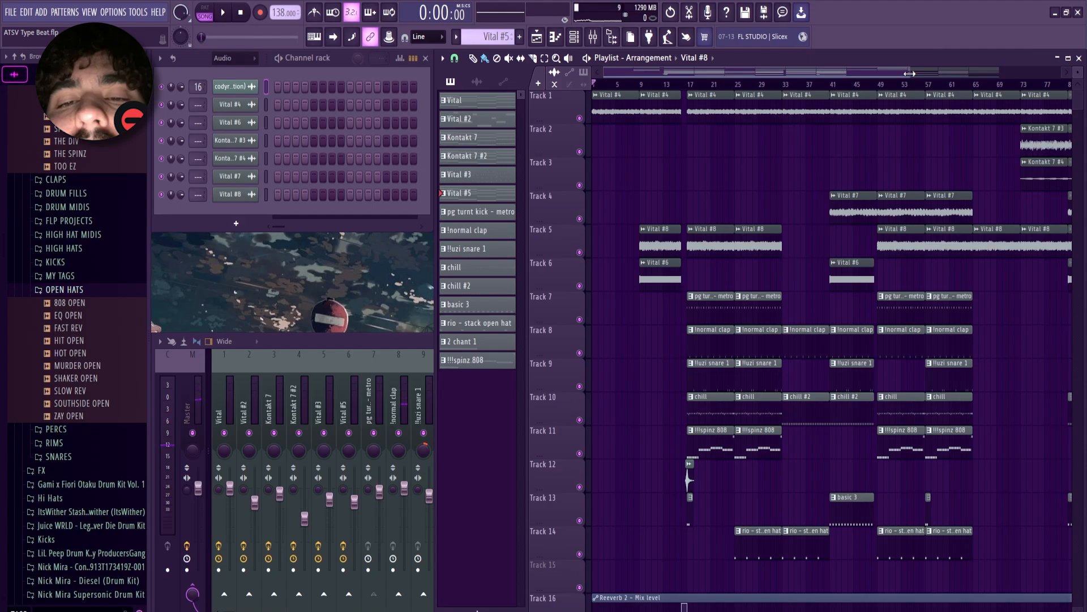
Look over the arrangement and make !!!spinz 808 the active pattern from its clip on Track 11.
left_click_drag(909, 73, 967, 73)
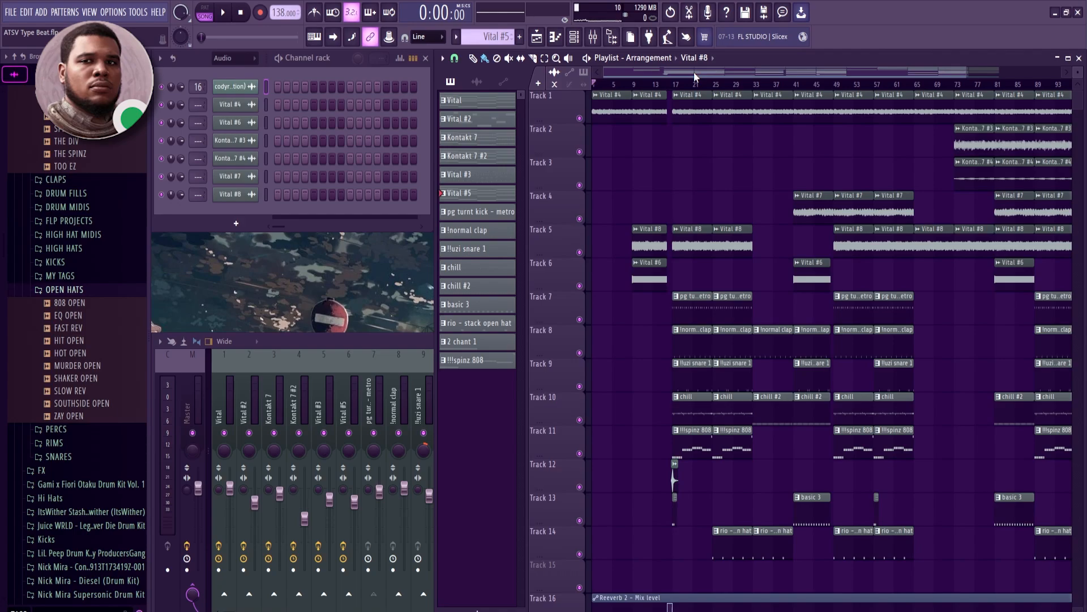
scroll(682, 223, "up", 5)
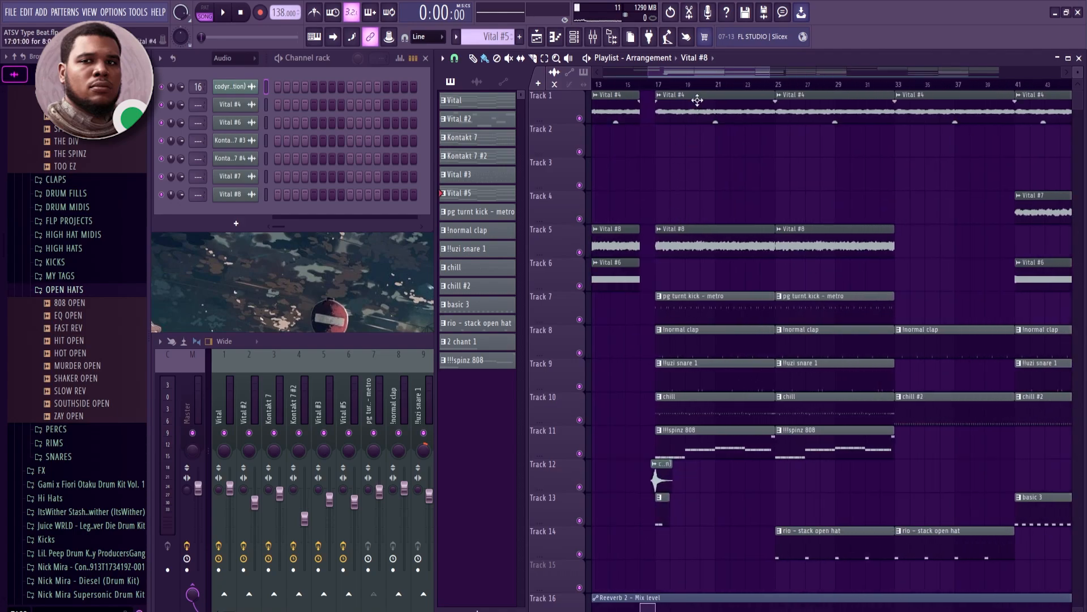
left_click_drag(697, 77, 696, 76)
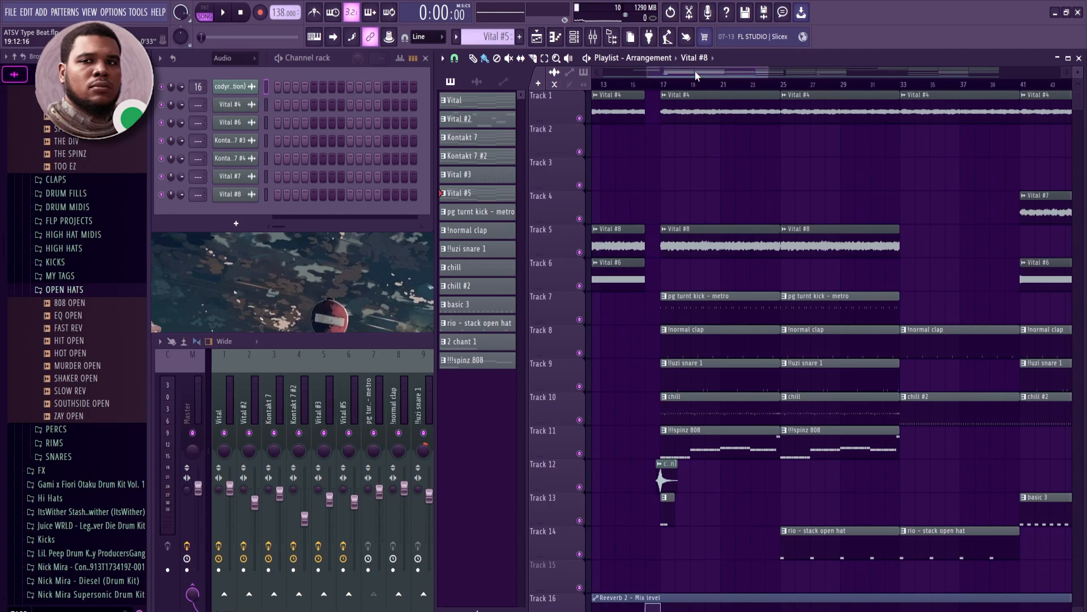
left_click_drag(767, 74, 904, 77)
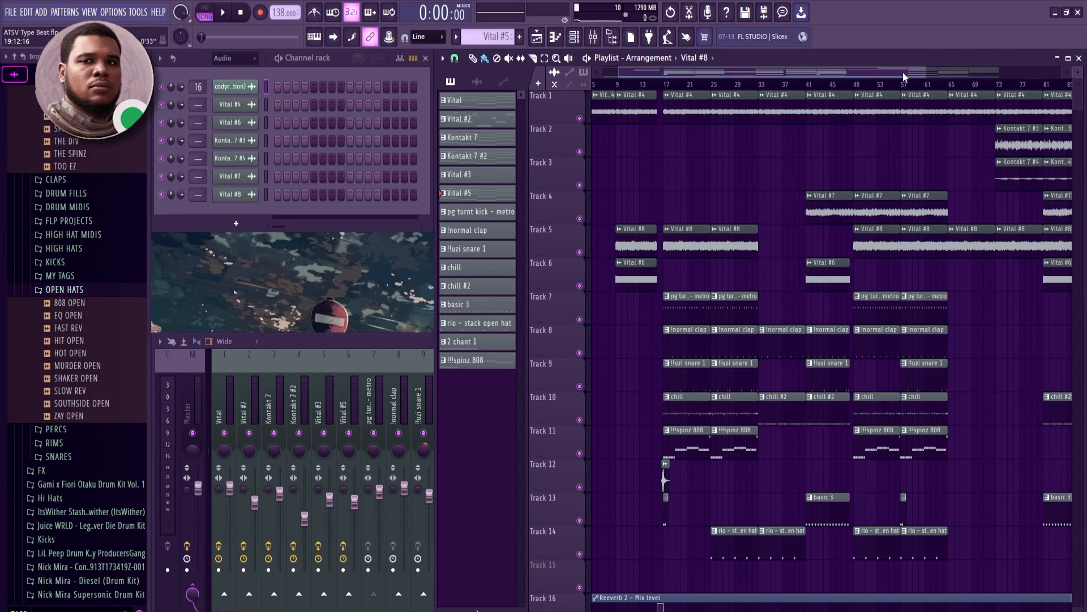
left_click(685, 430)
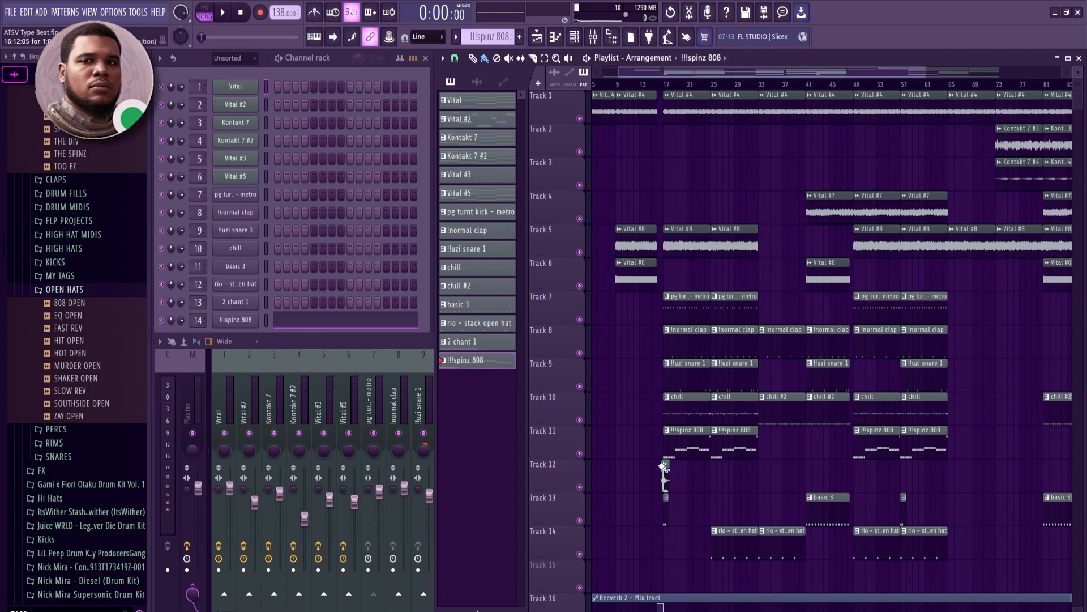
Examine the sample settings and both pages of precomputed effects for the !!!spinz 808 channel, and close its sampler.
left_click(315, 341)
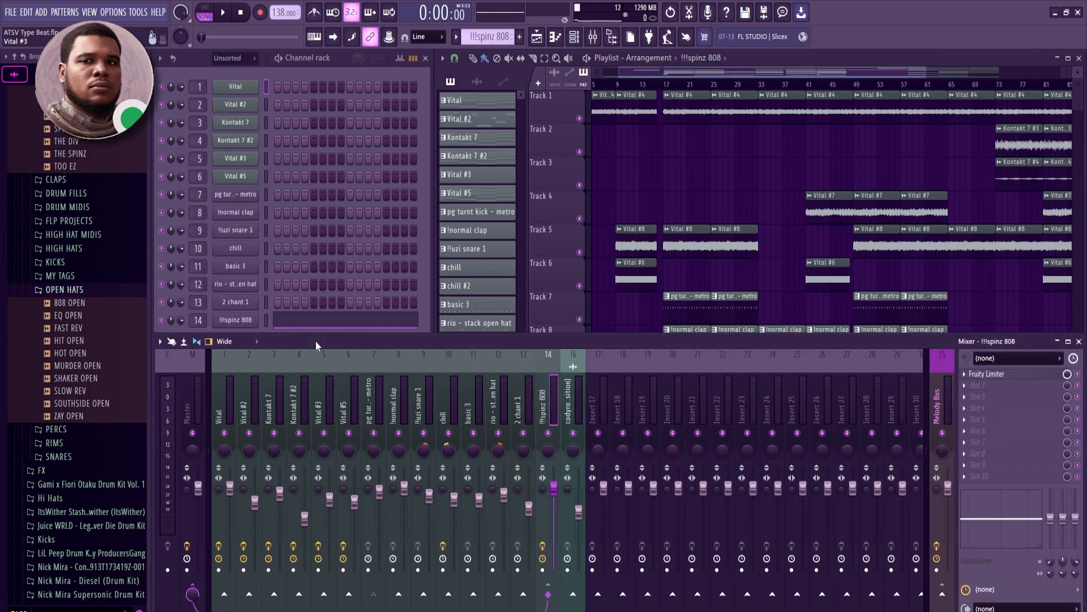
left_click(258, 324)
left_click(172, 134)
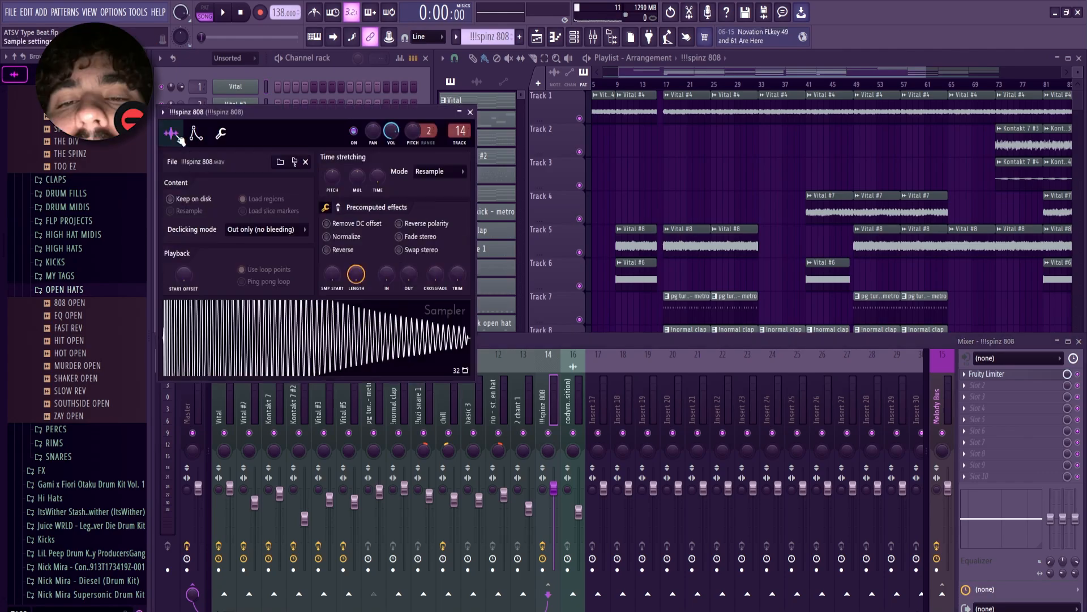
left_click(338, 207)
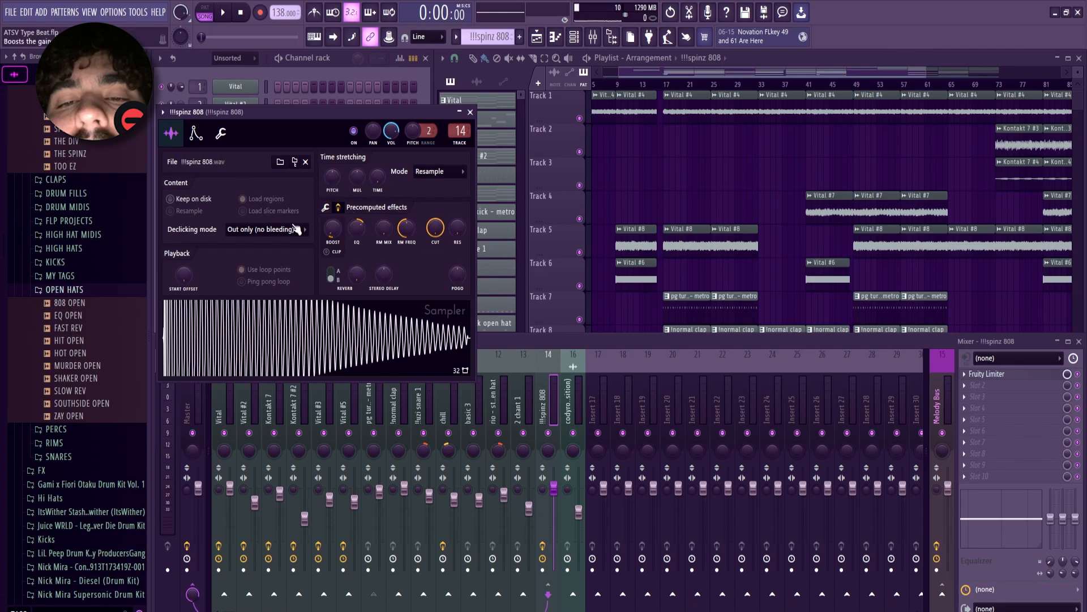
left_click(471, 112)
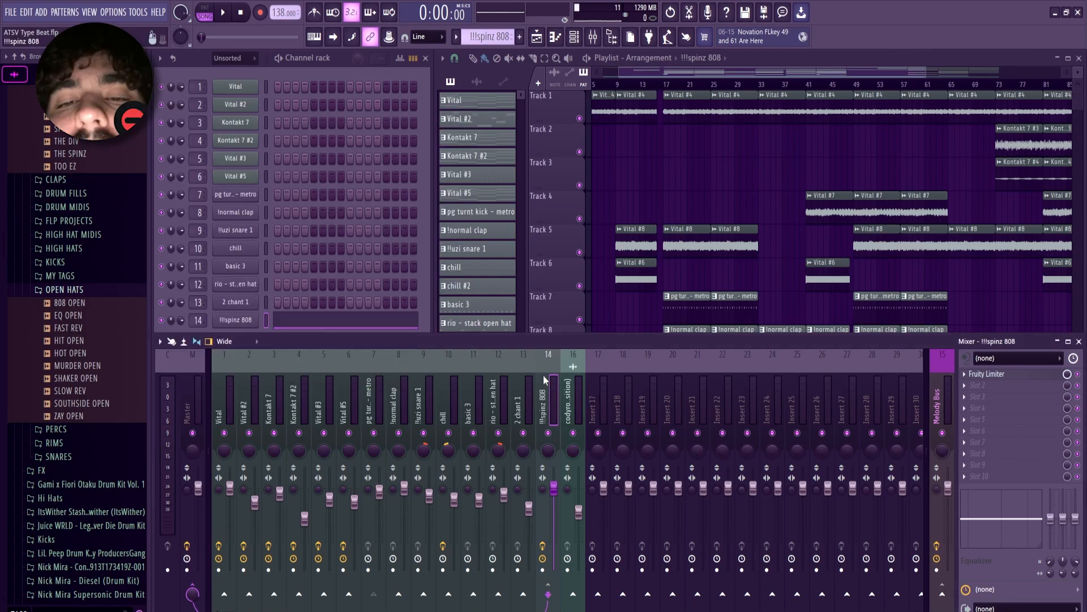
Open the Fruity Limiter on the !!!spinz 808 mixer insert.
left_click(1008, 376)
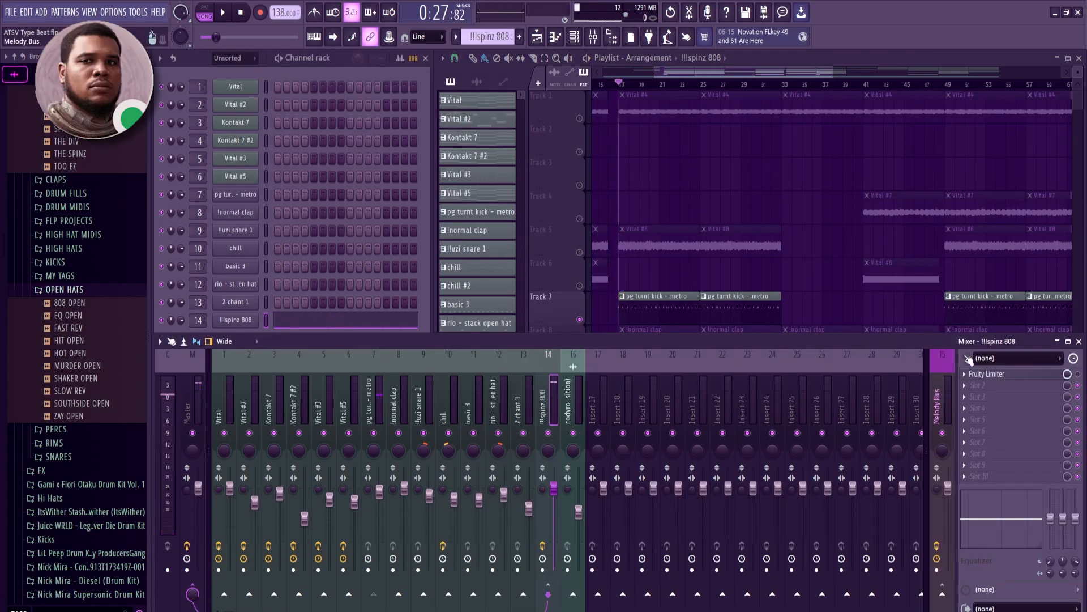
left_click(997, 374)
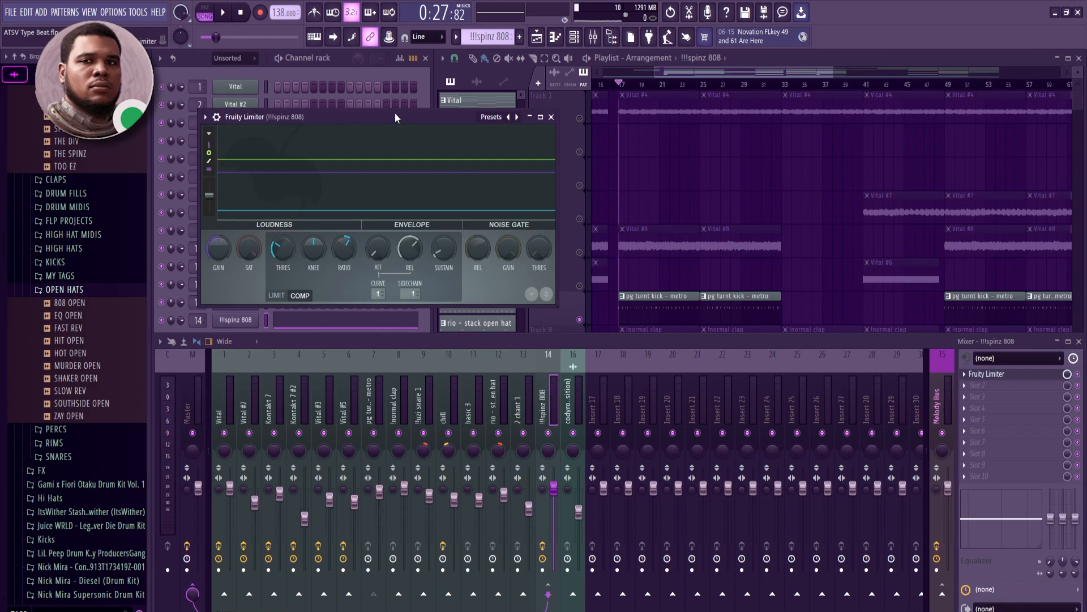
Load Fruity Soft Clipper in the first effect slot of the Master, and close the 808's Fruity Limiter.
left_click(192, 396)
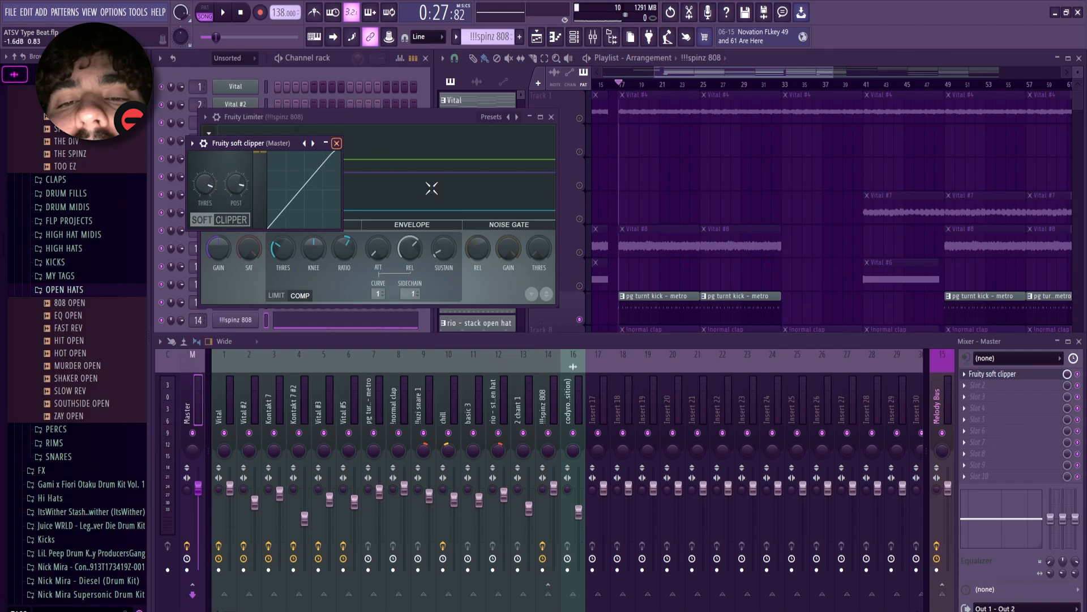
right_click(985, 374)
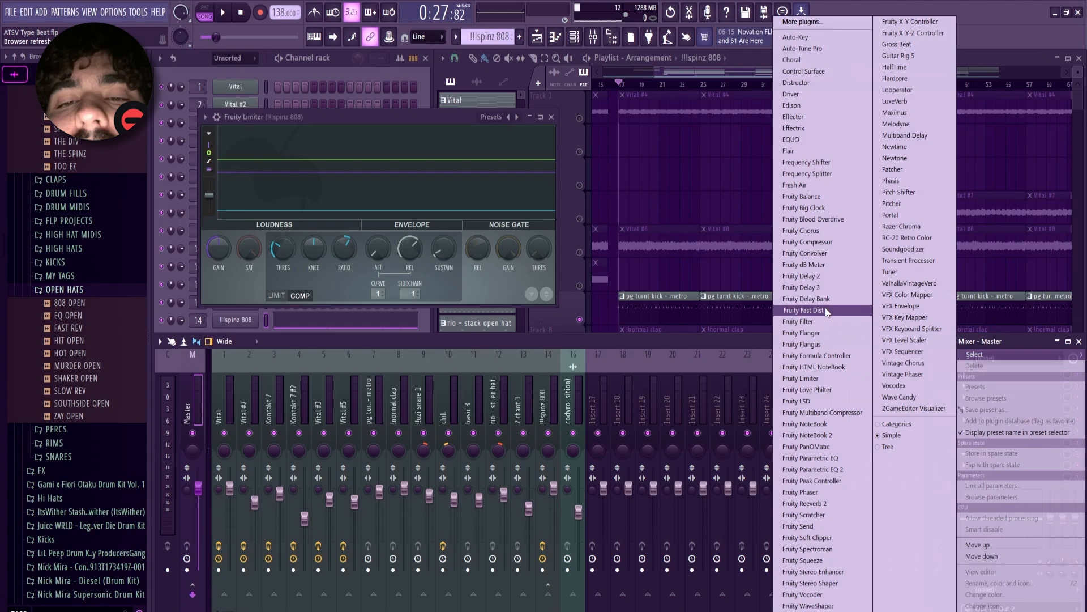
left_click(814, 538)
left_click_drag(409, 273, 410, 281)
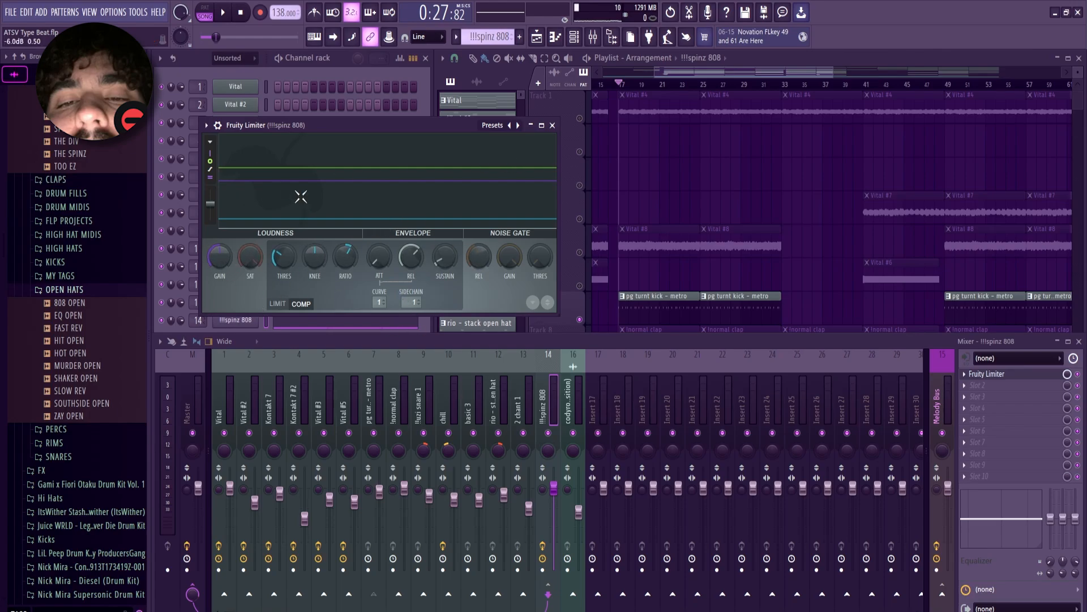
left_click(553, 126)
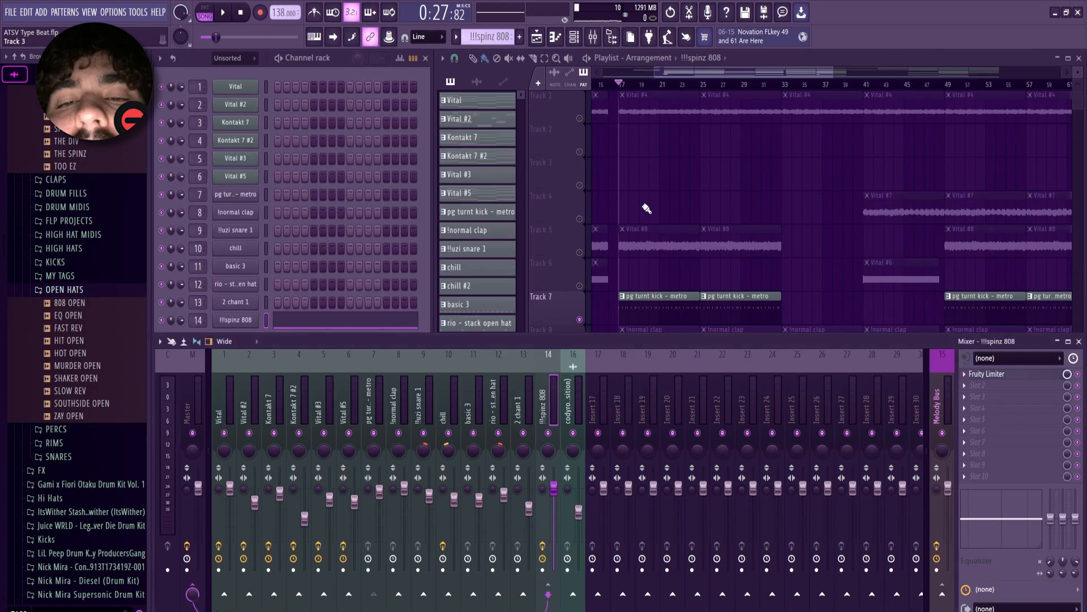
Play the soloed kick and 808 together from bar 17 with the mixer in view, and stop playback.
left_click(783, 72)
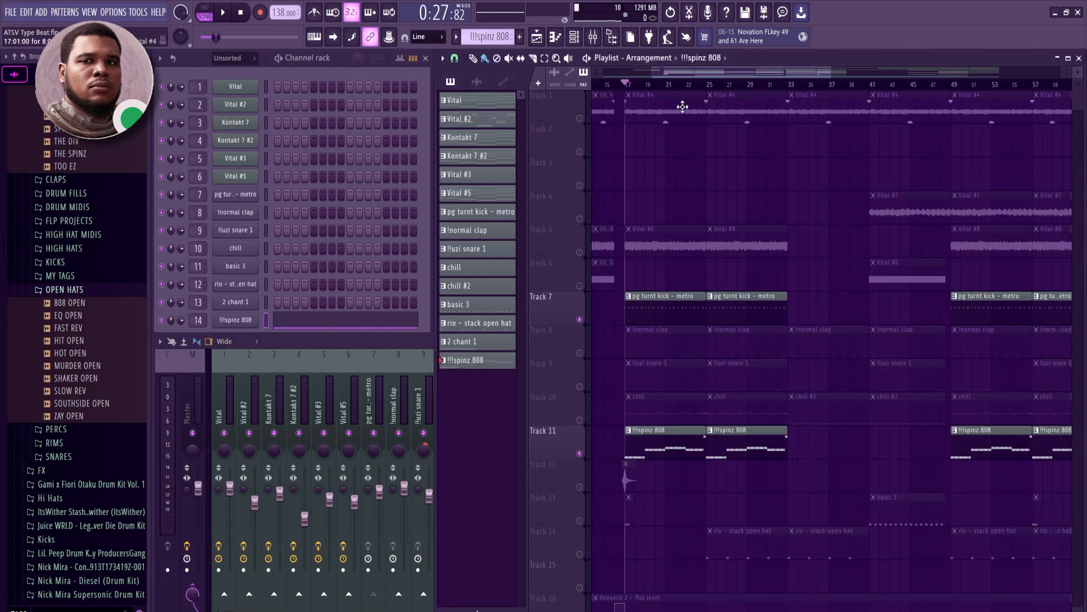
left_click_drag(723, 76, 716, 75)
left_click(371, 341)
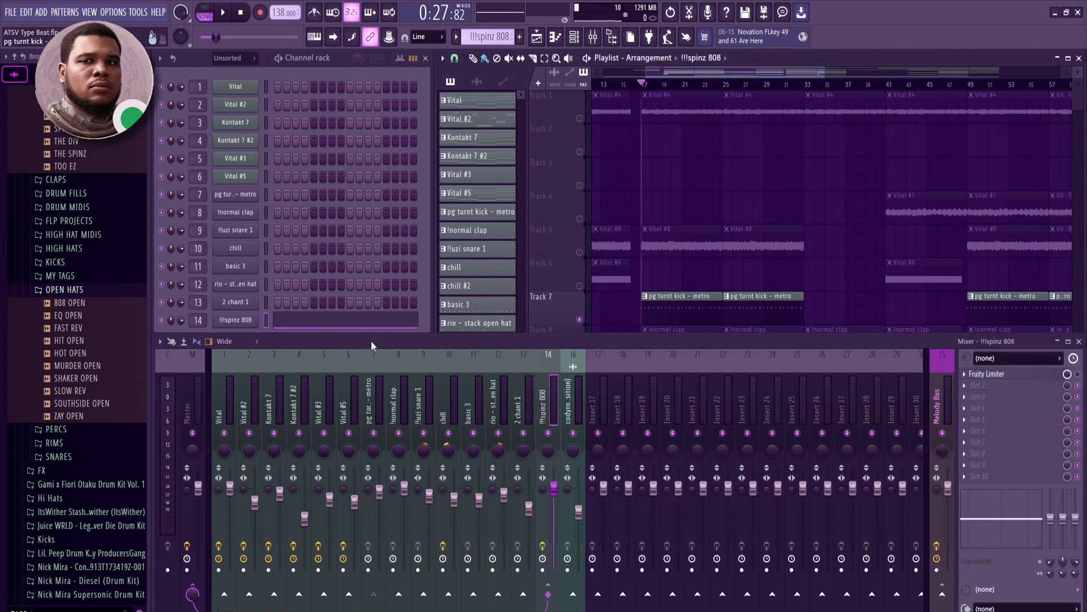
left_click(779, 72)
left_click(424, 340)
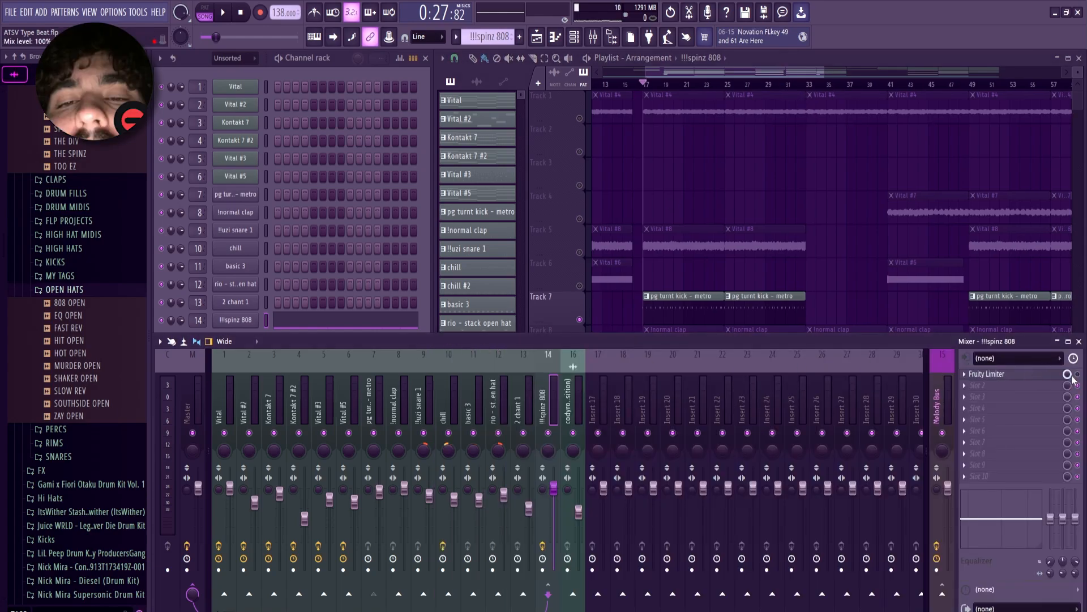
left_click(738, 72)
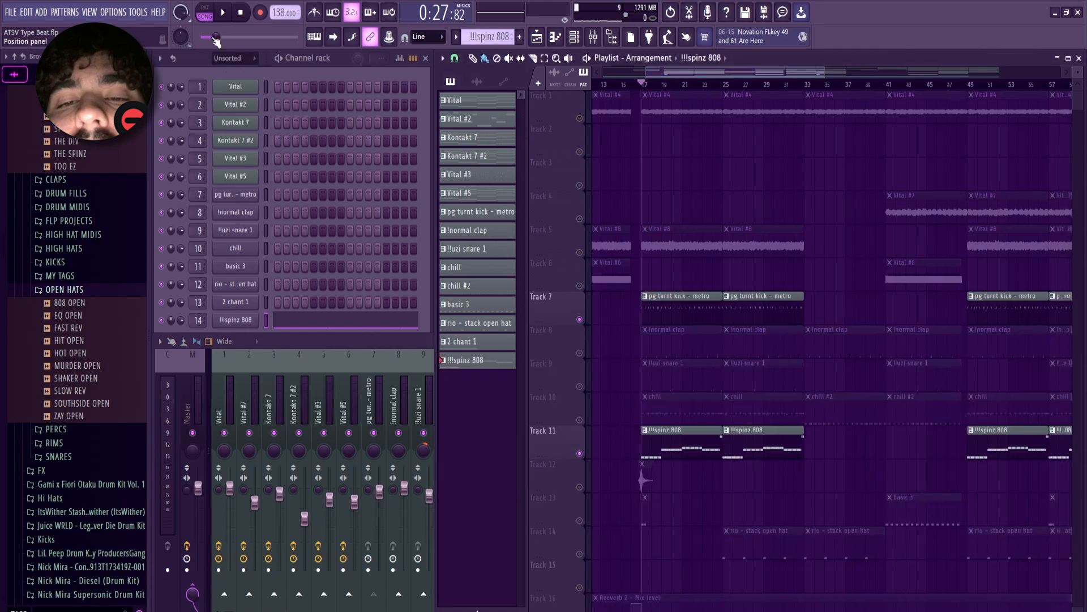
left_click(226, 14)
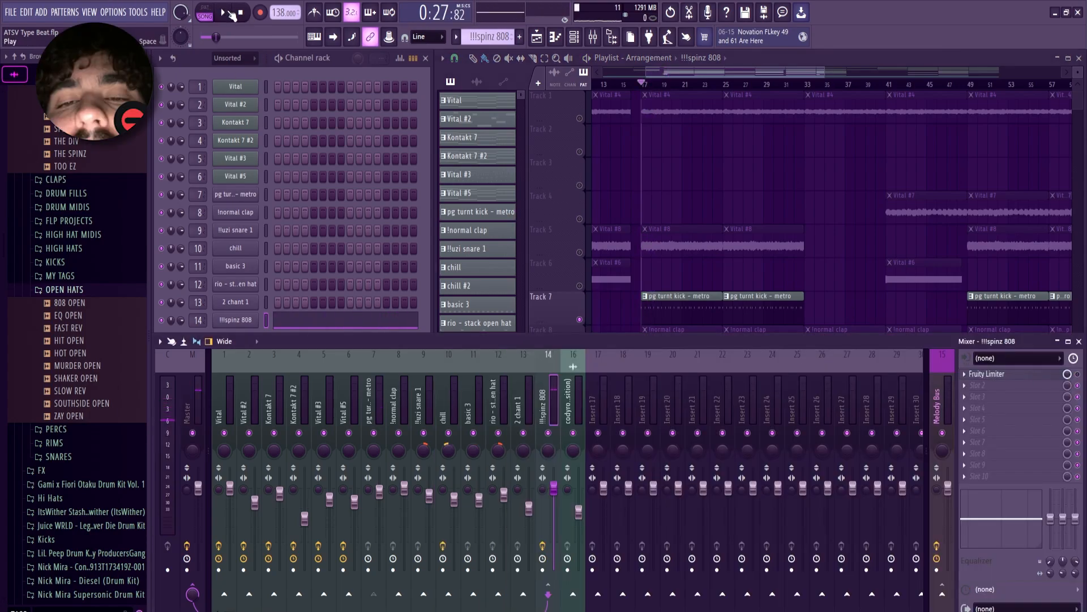
left_click(232, 14)
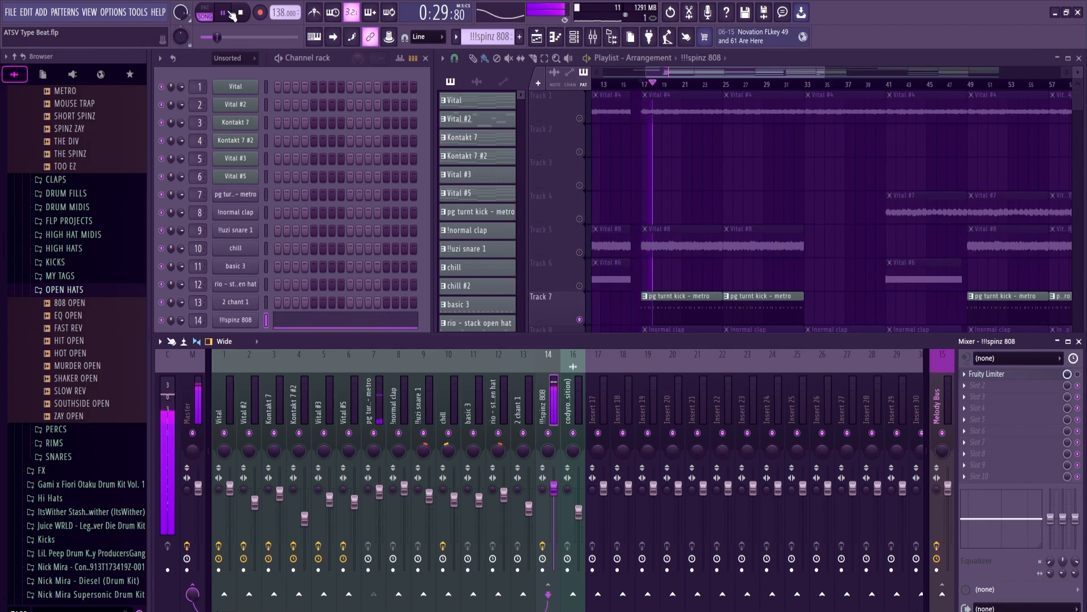
key("space")
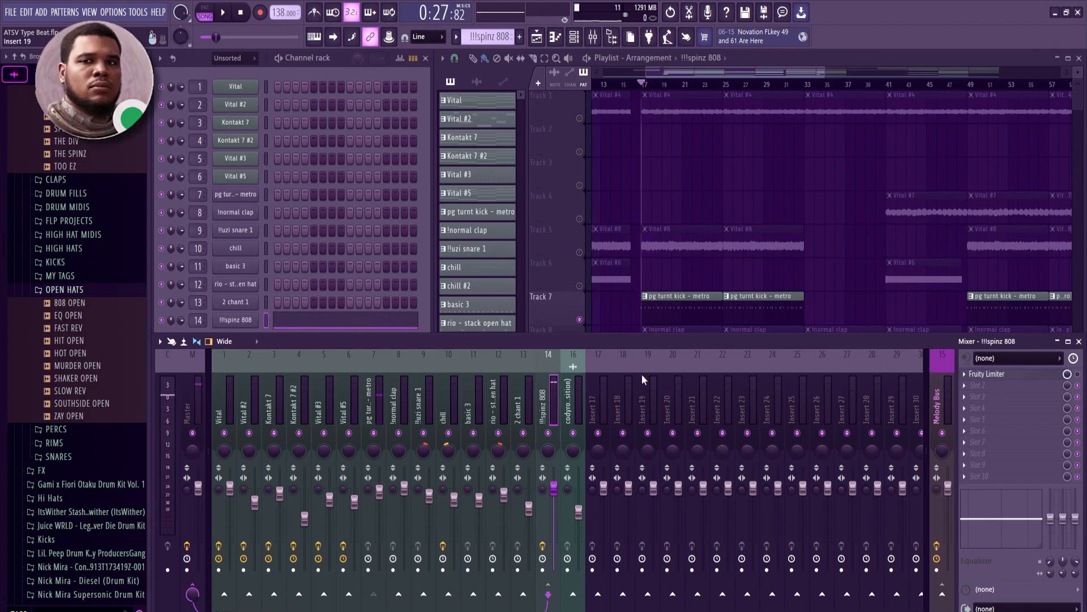
Select the pg turnt kick - metro mixer insert and check its level while the kick and 808 play.
left_click(687, 73)
left_click(408, 341)
left_click(419, 404)
key("Left")
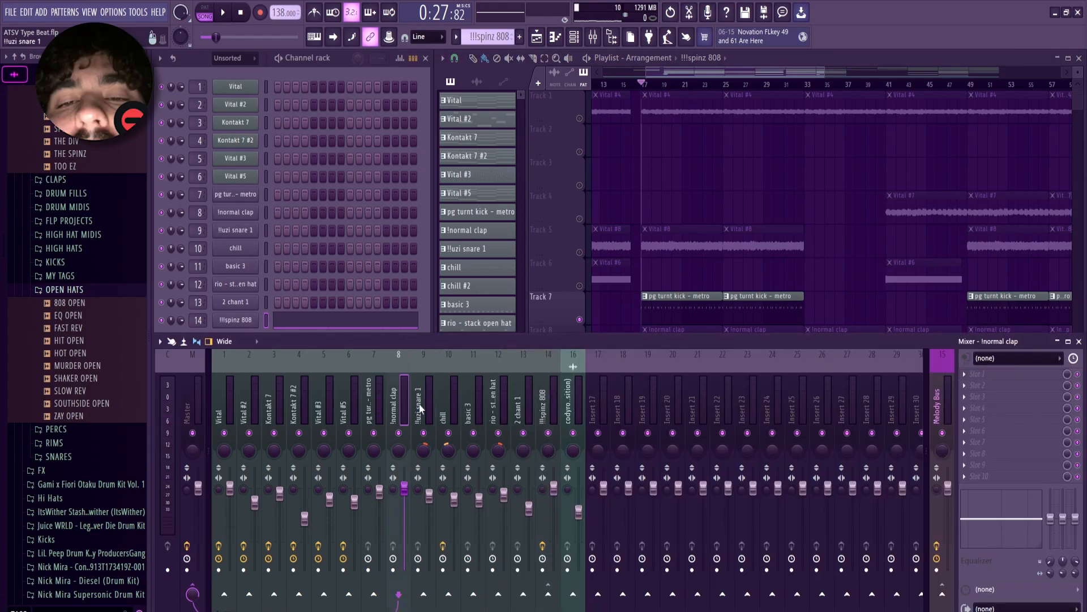
key("space")
key("Left")
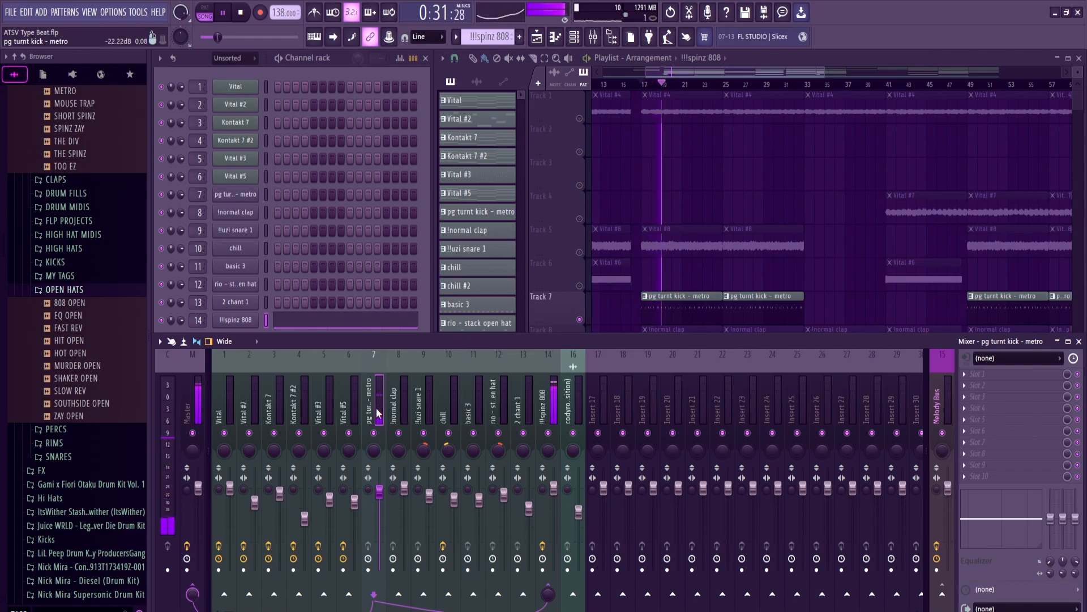
key("space")
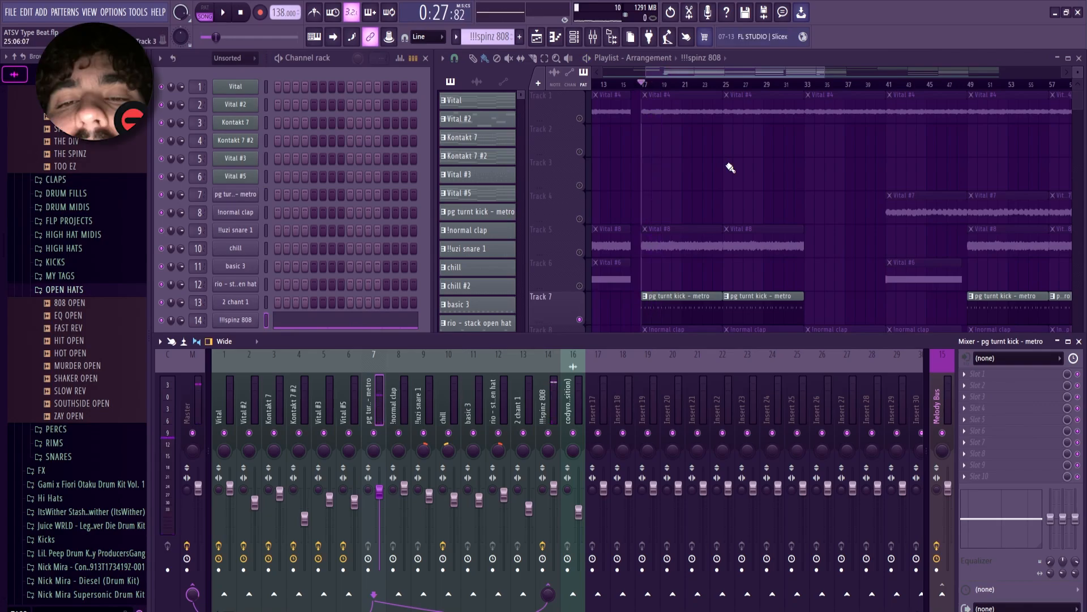
Make pg turnt kick - metro the active pattern and open that kick channel's sampler settings.
left_click(735, 67)
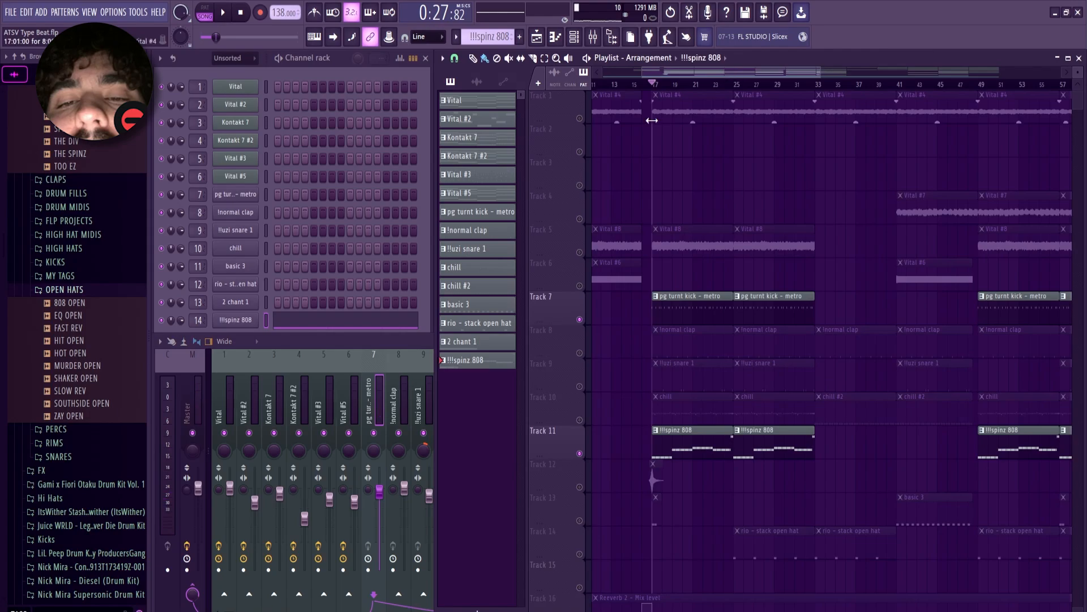
left_click(677, 310)
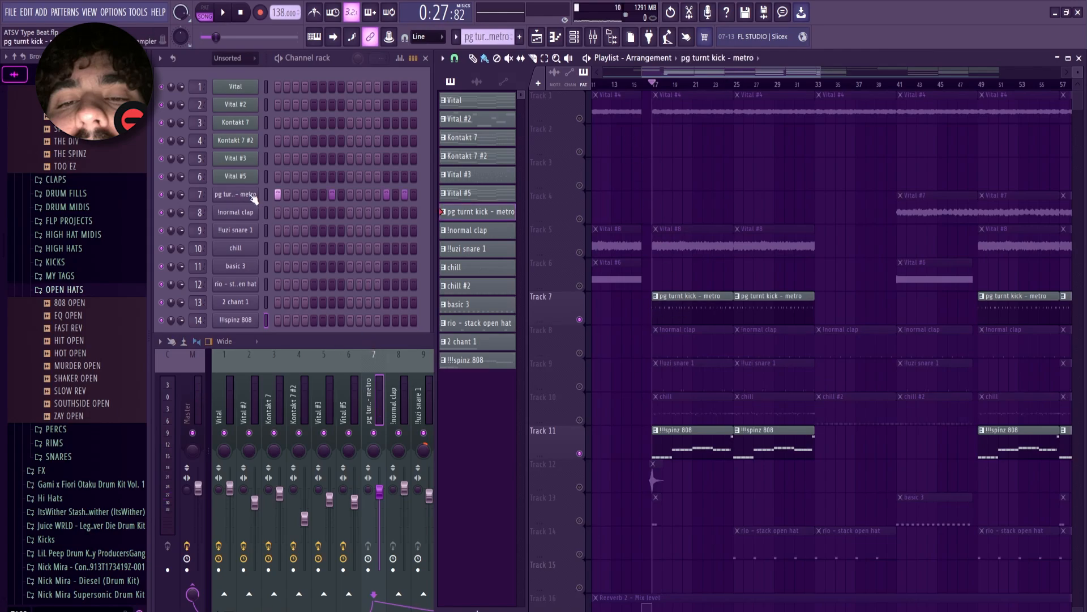
right_click(253, 199)
left_click(275, 205)
Audition the kick with the 808 while Reverse polarity is on, and turn Reverse polarity off.
double_click(586, 84)
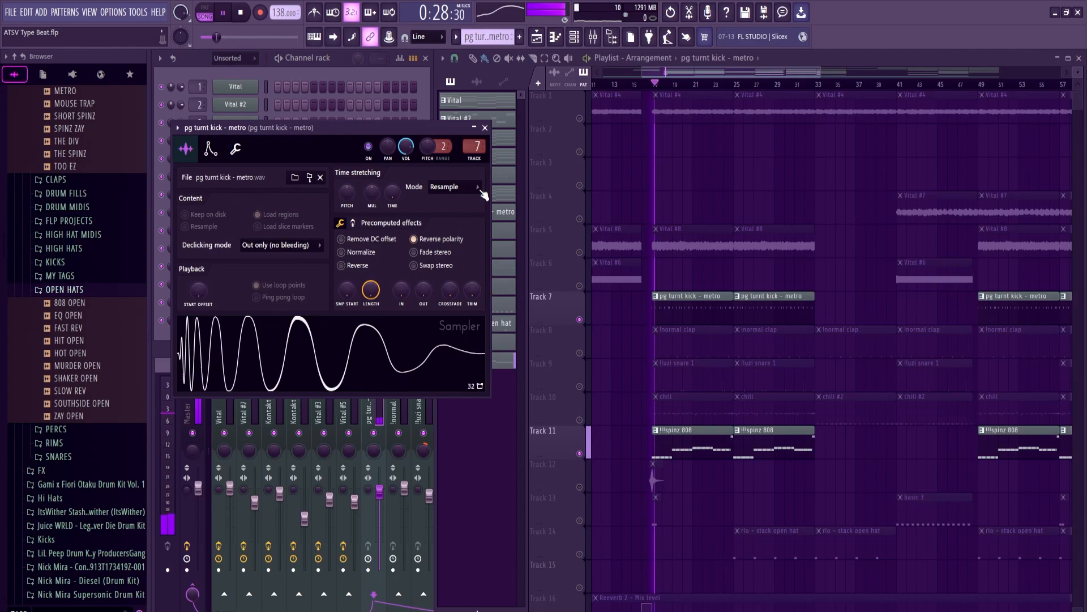
key("space")
left_click(272, 349)
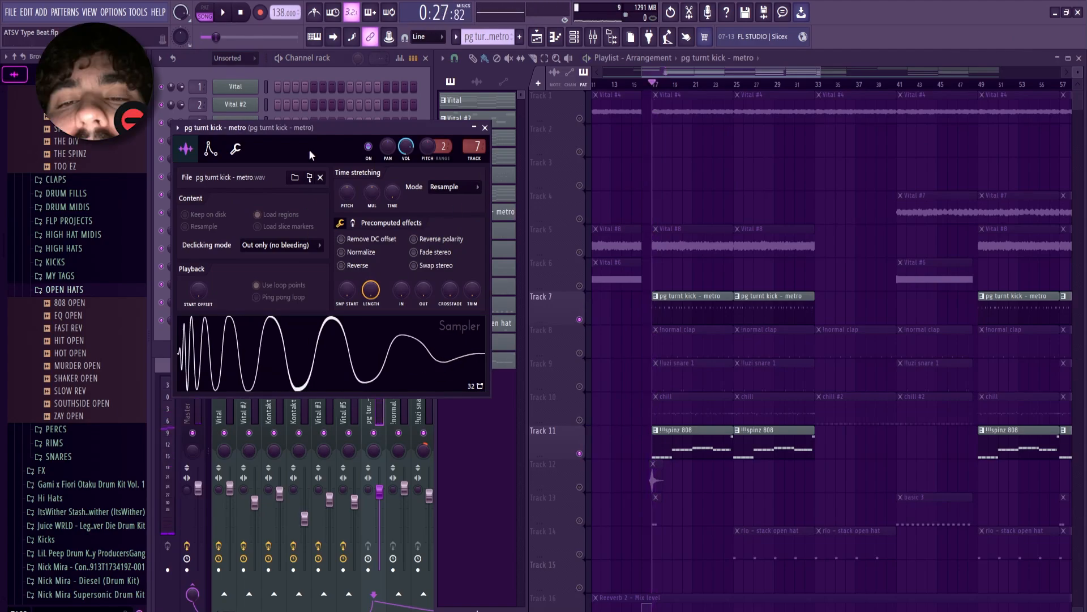
Preview the pg turnt kick - metro sample from its waveform and close the sampler.
left_click_drag(311, 129, 442, 95)
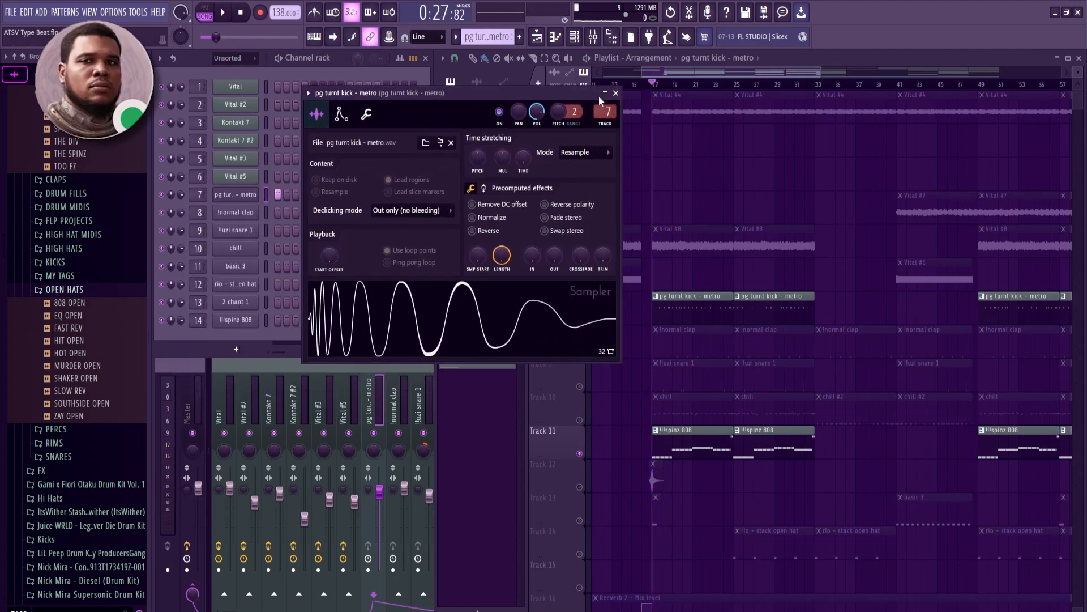
left_click(517, 315)
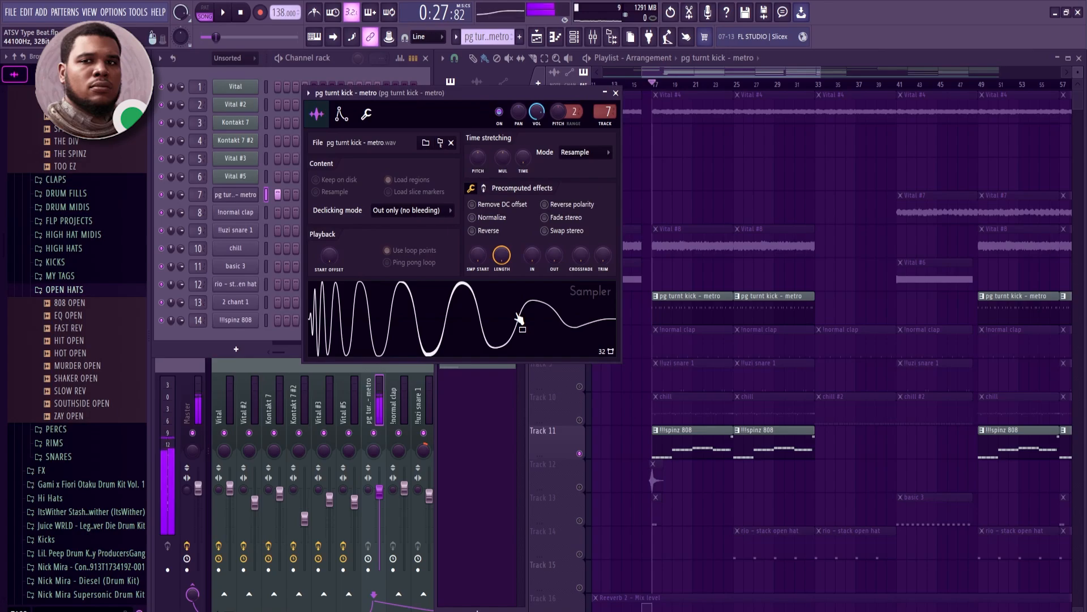
left_click(615, 93)
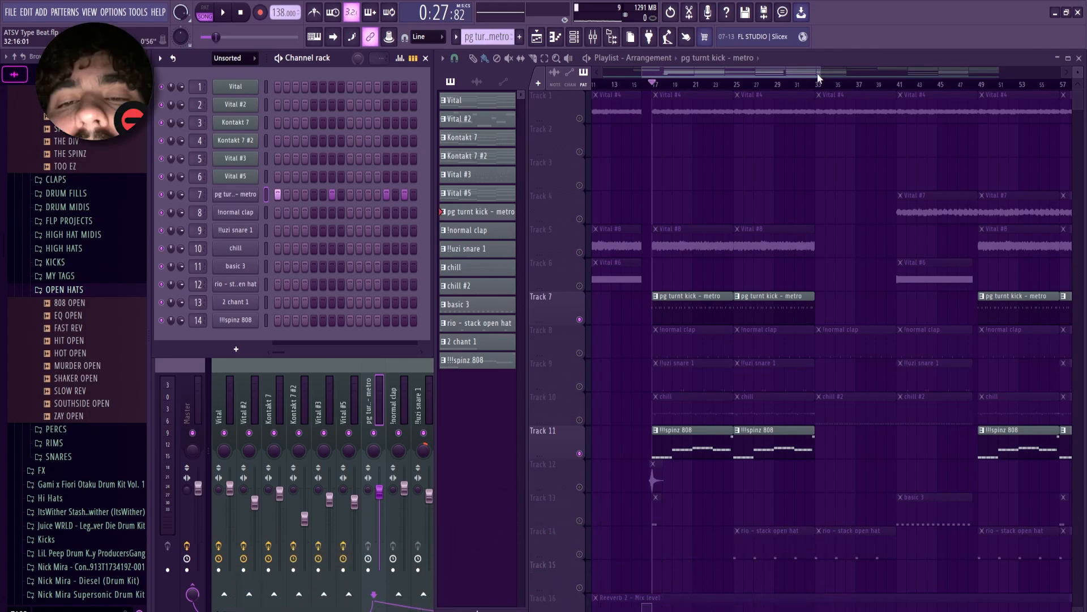
Expand the KICKS sample folder in the browser and preview THE RACK KICK.
left_click_drag(818, 78, 852, 78)
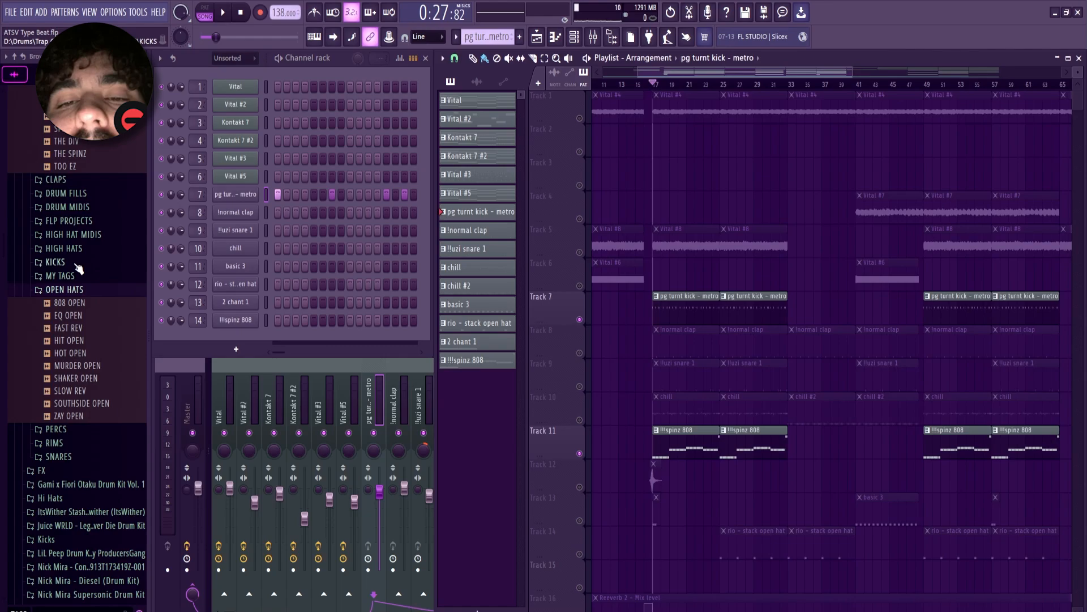
left_click(79, 267)
scroll(85, 374, "up", 2)
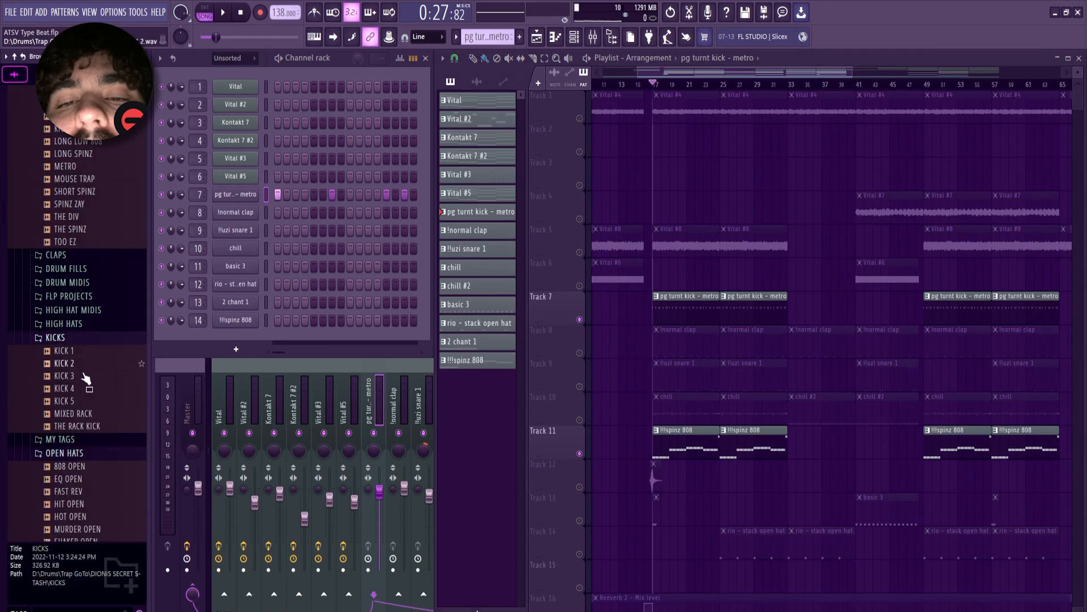
left_click(78, 427)
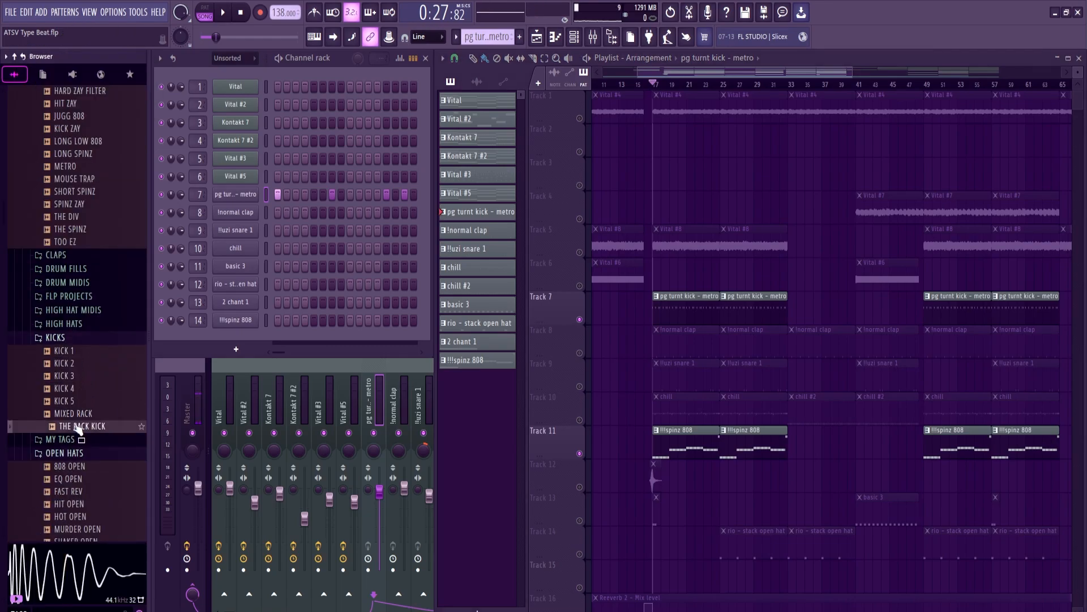
Preview the remaining samples in the KICKS folder, from MIXED RACK down through KICK 1.
left_click(74, 414)
left_click(74, 401)
left_click(74, 389)
left_click(75, 375)
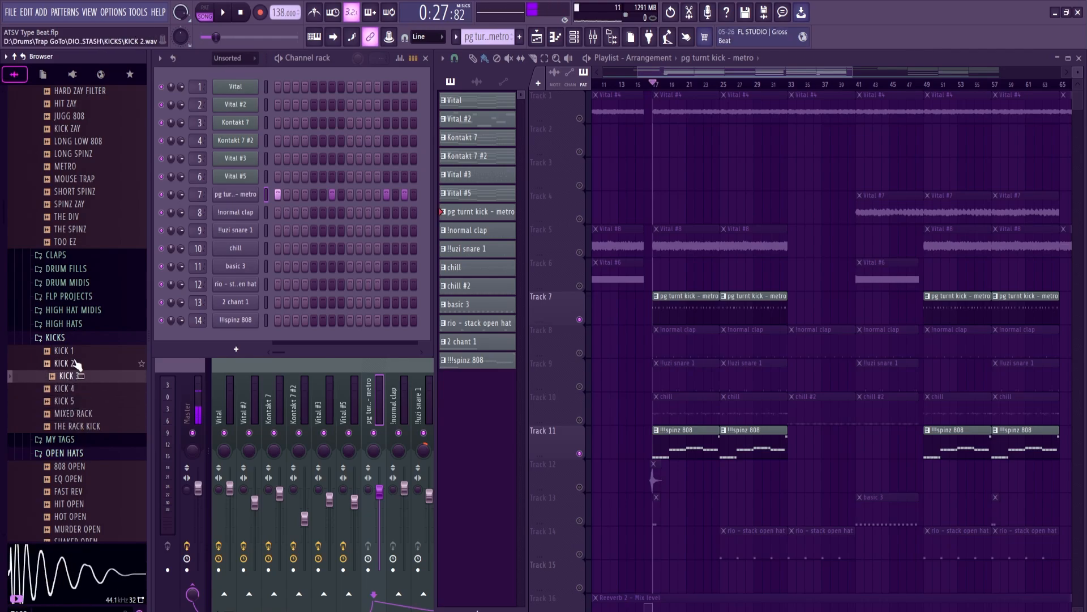
scroll(76, 205, "up", 3)
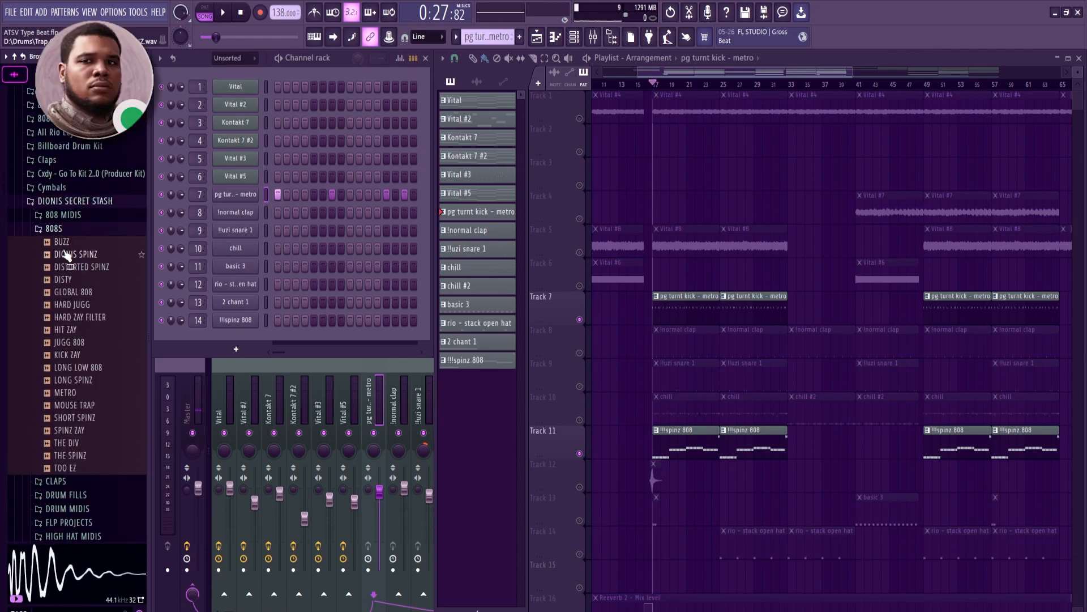
scroll(67, 255, "down", 4)
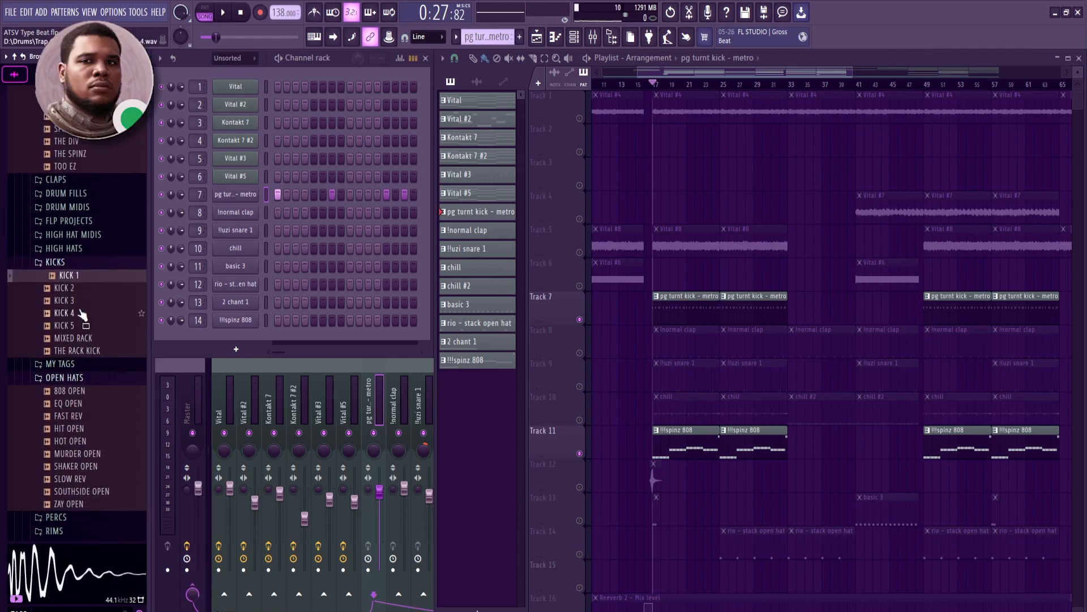
Replace the sample on the pg turnt kick - metro channel with KICK 2 and audition it with the 808.
left_click(66, 288)
left_click_drag(68, 289, 229, 195)
key("space")
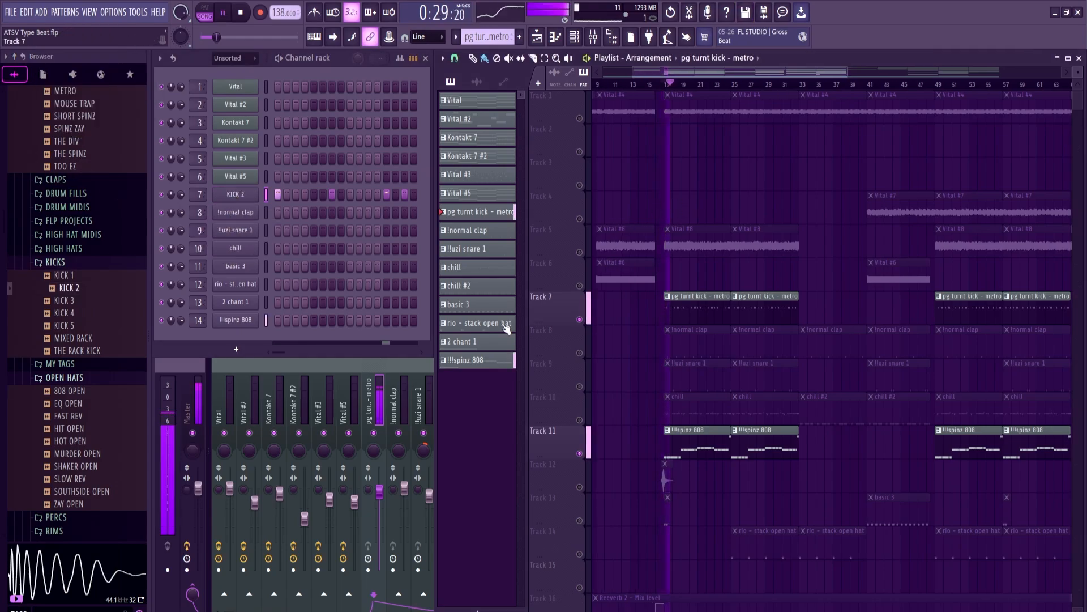
left_click(376, 391)
key("space")
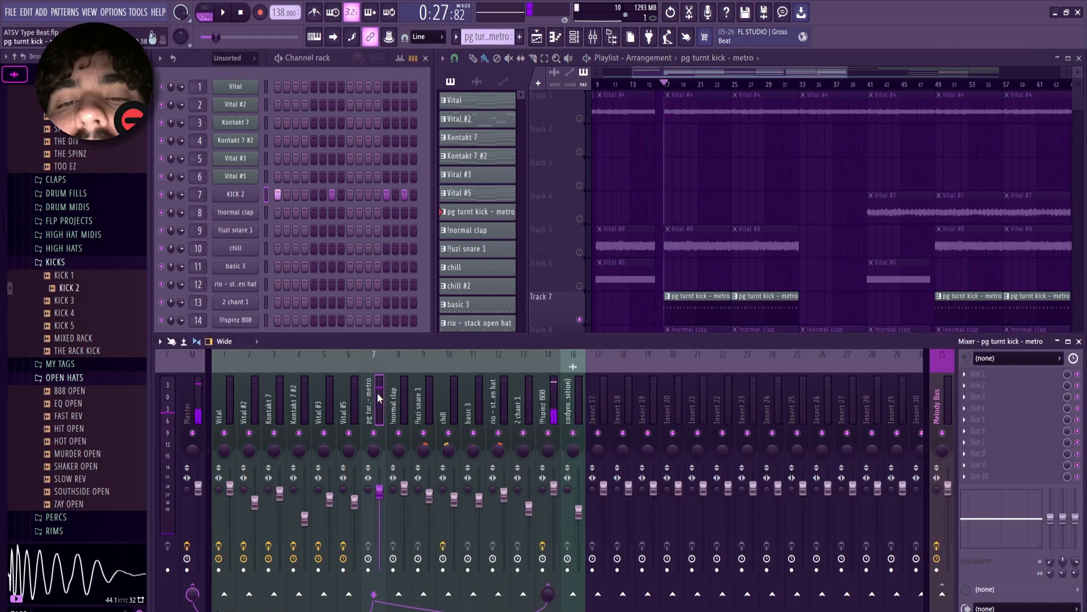
Set the KICK 2 channel volume to 94% in its sampler and play the kick and 808 together.
left_click(231, 197)
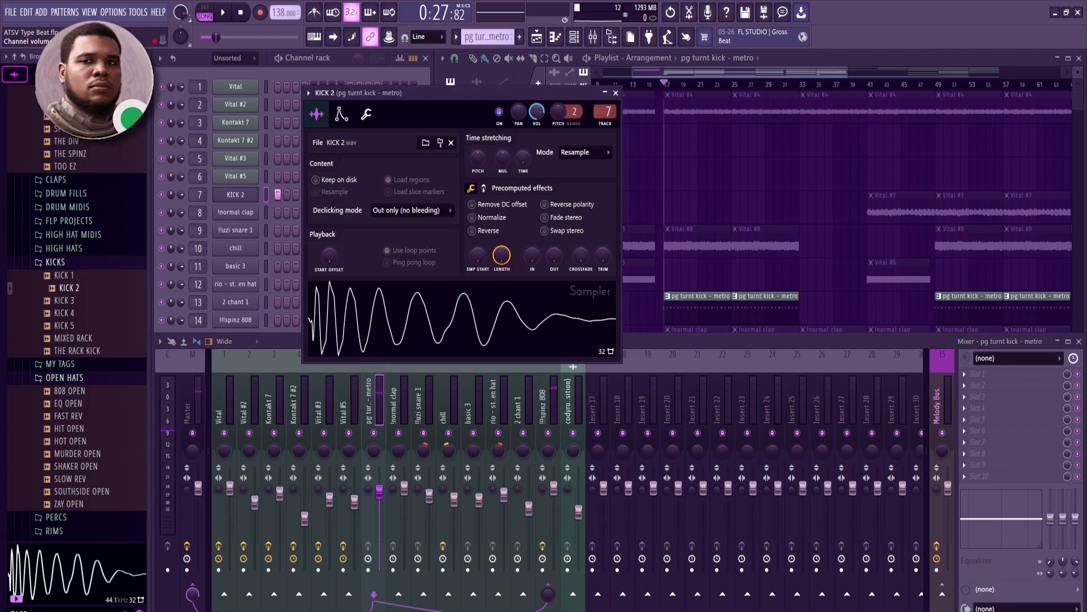
key("space")
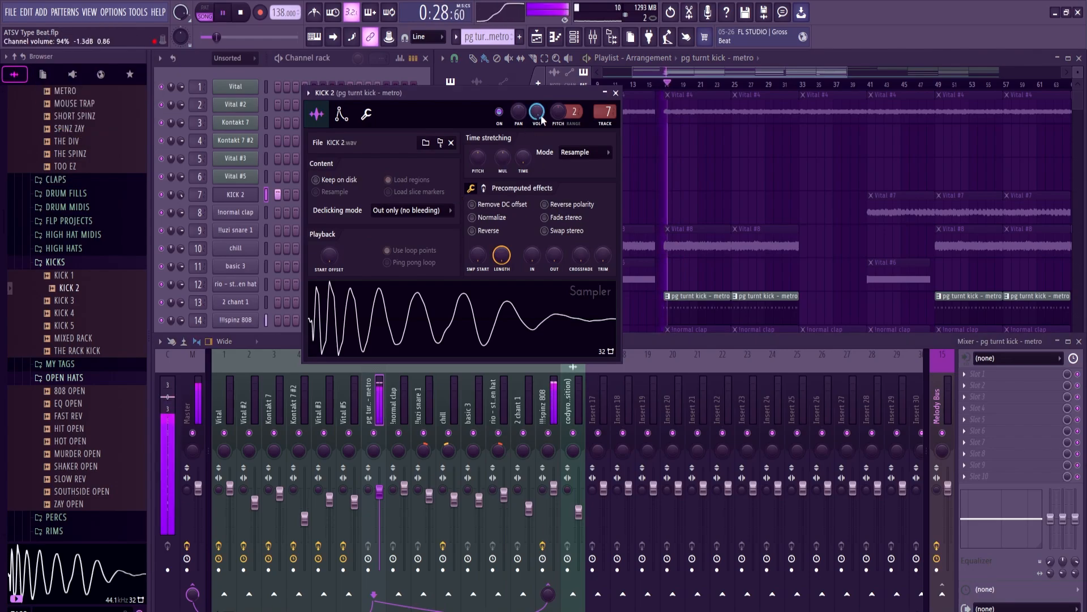
key("space")
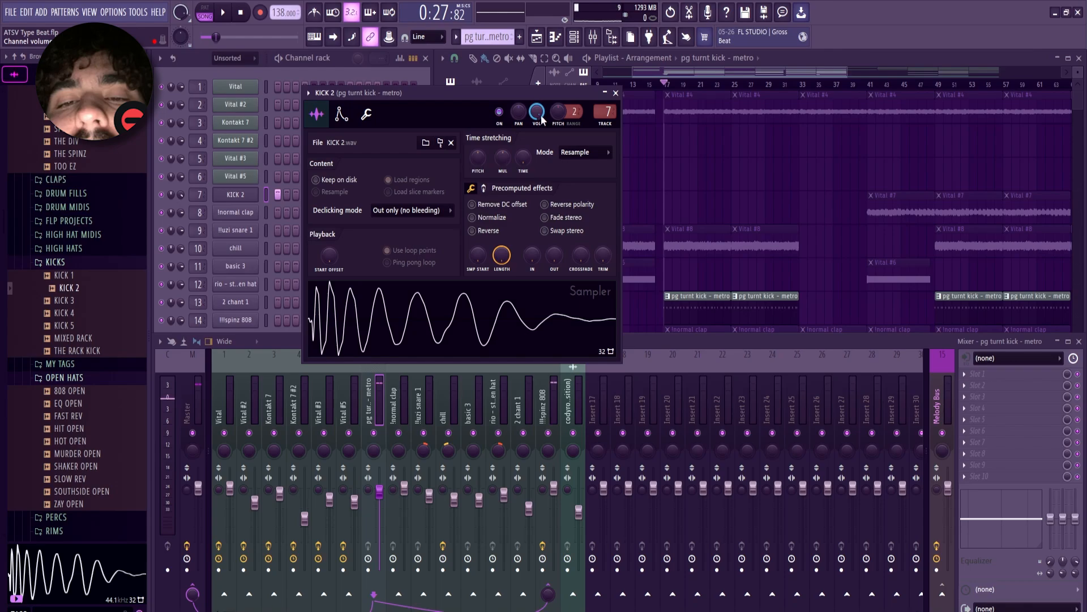
left_click(616, 93)
left_click(668, 74)
key("space")
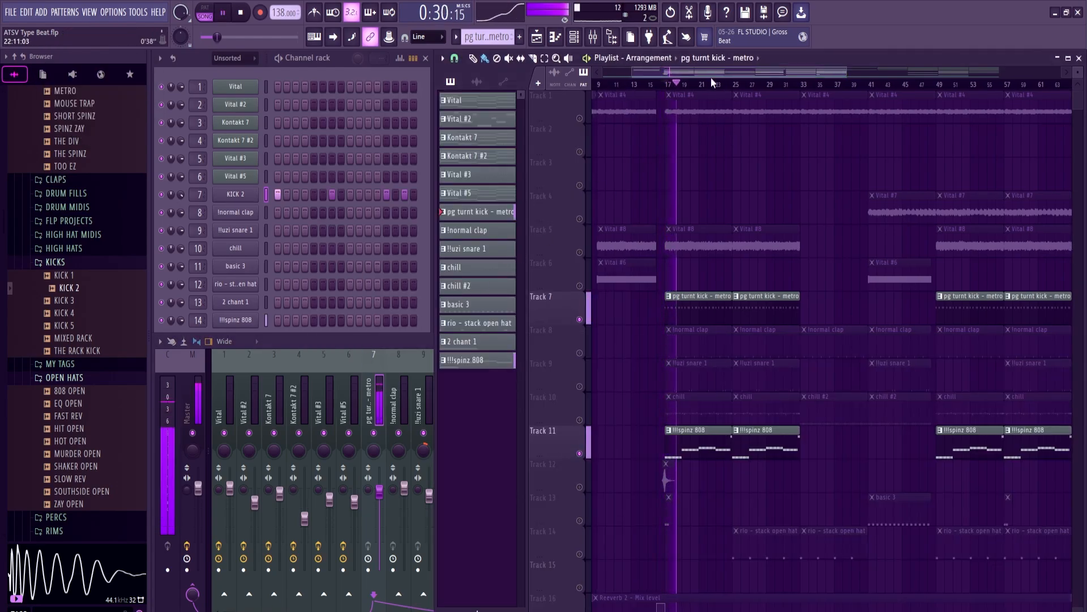
key("space")
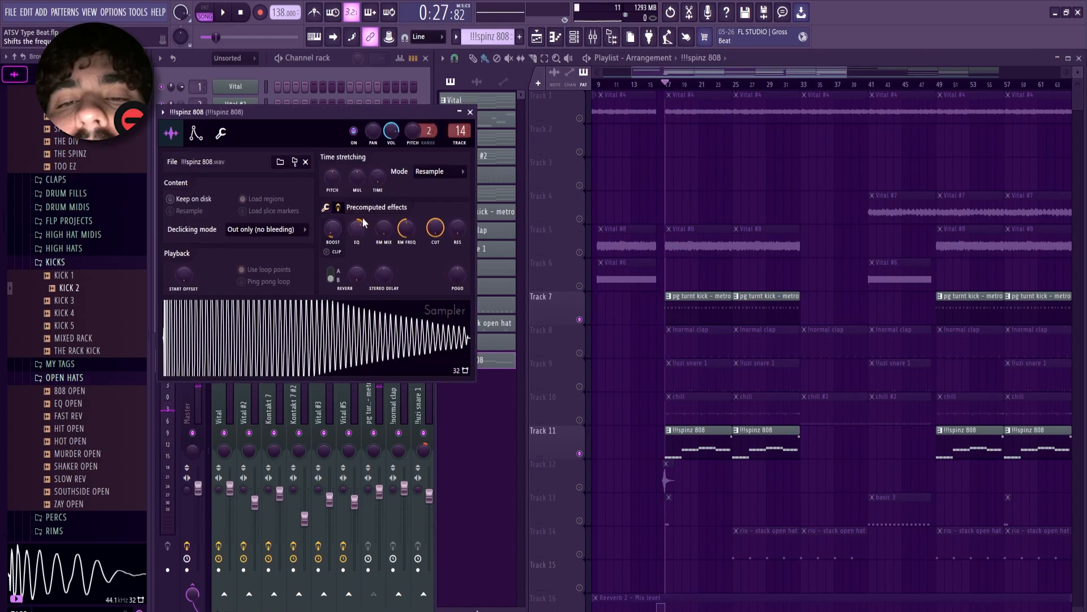
Audition the !!!spinz 808 with its sampler EQ effect at 28% and try the Boost and Clip effects.
key("space")
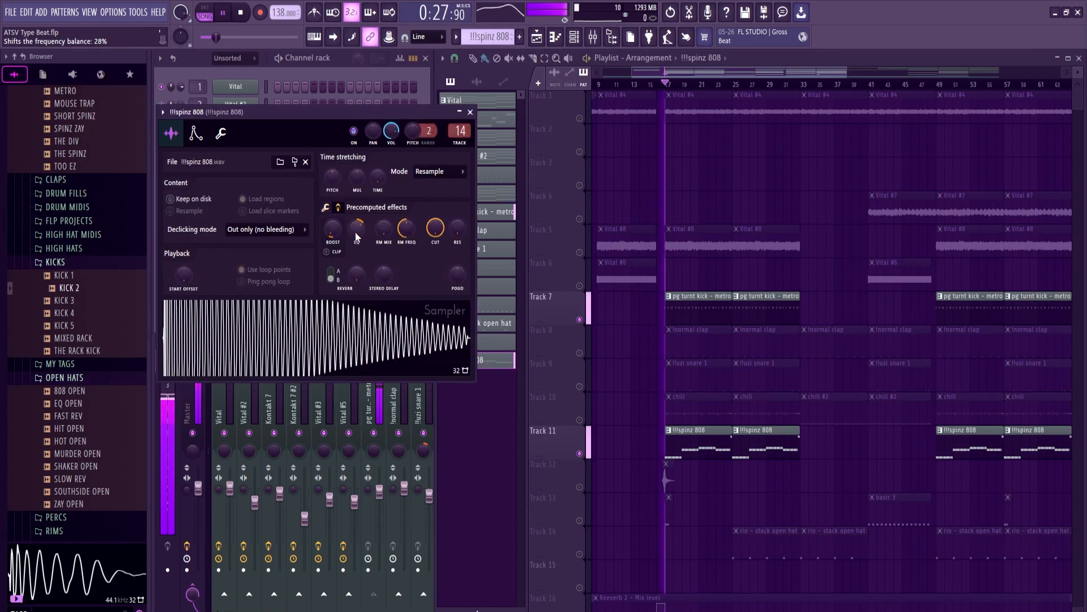
left_click(470, 113)
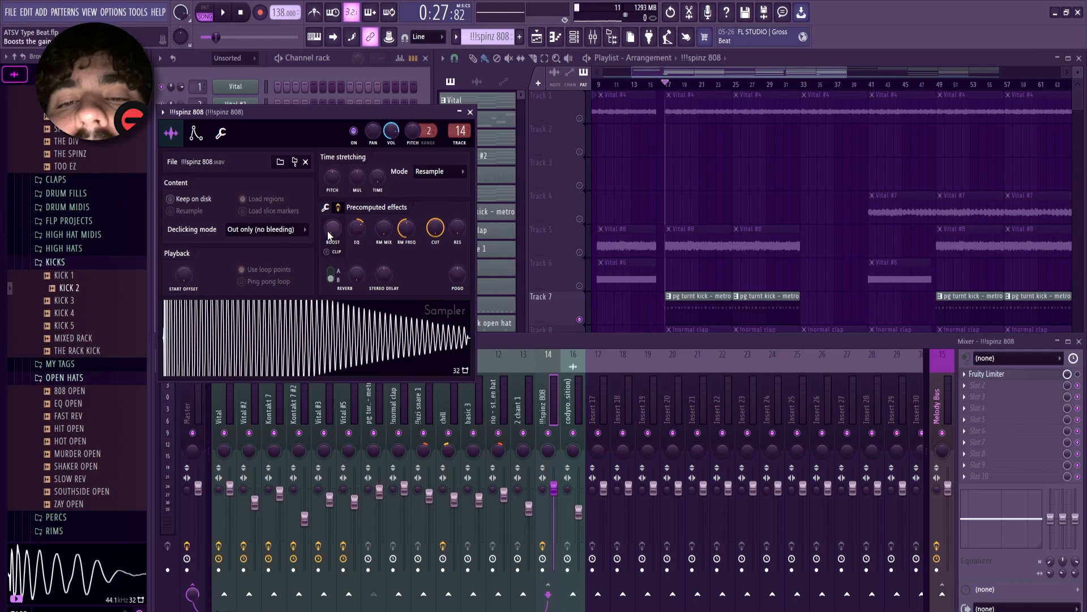
left_click(330, 255)
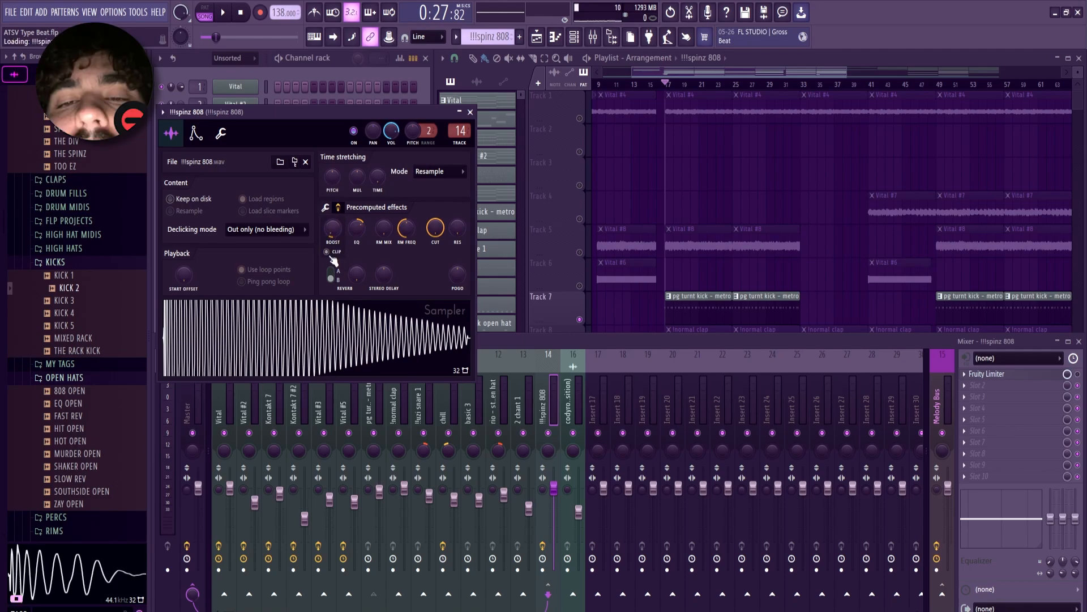
left_click(471, 113)
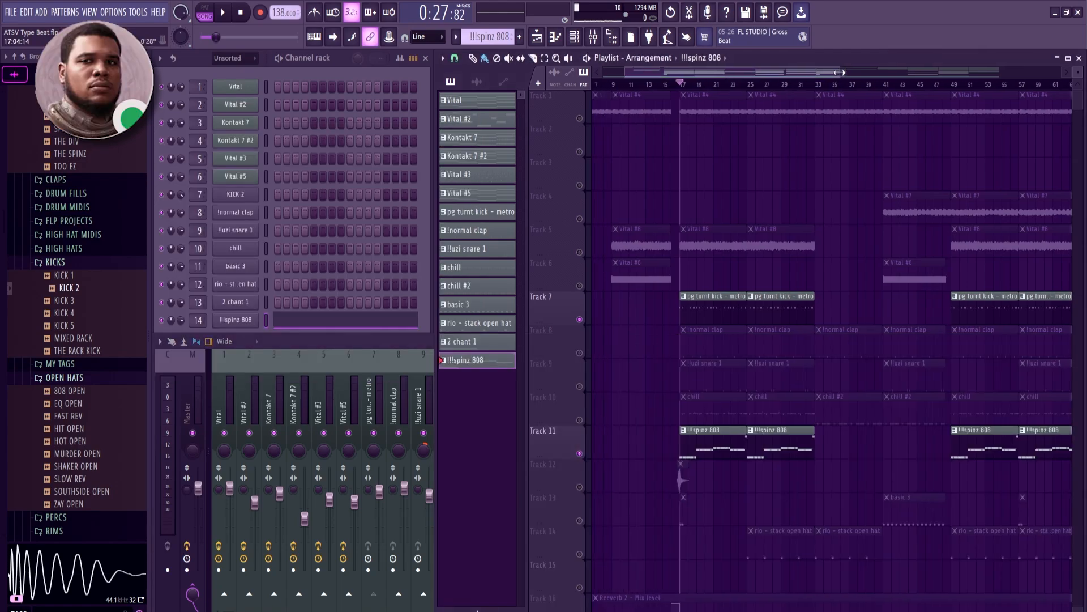
Reset the !!!spinz 808 sampler's Boost and EQ effects, raise the EQ again, and audition it with the kick.
left_click_drag(840, 72, 868, 75)
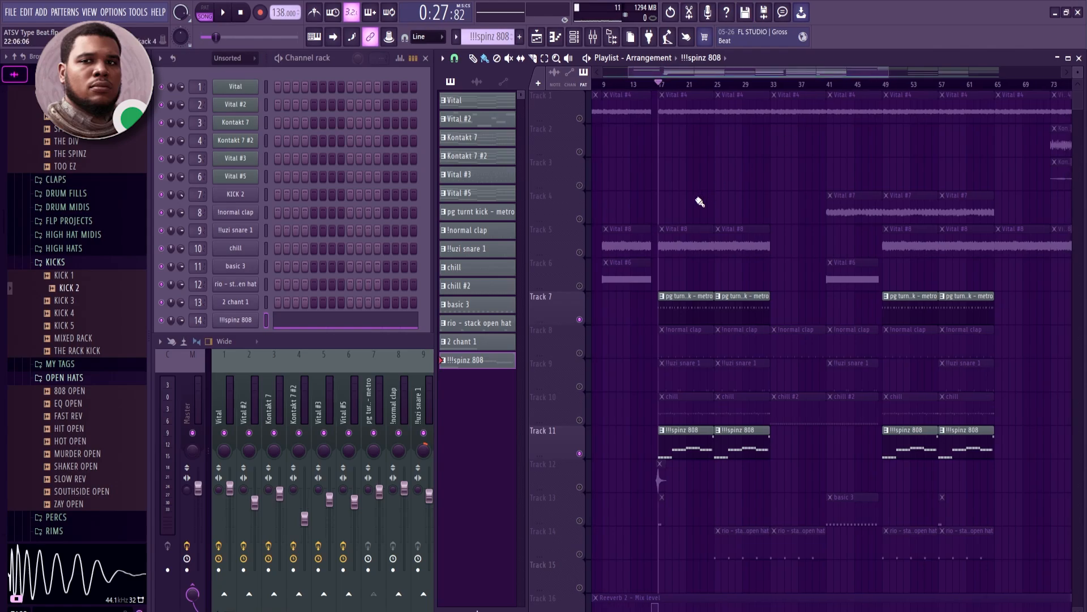
left_click(243, 320)
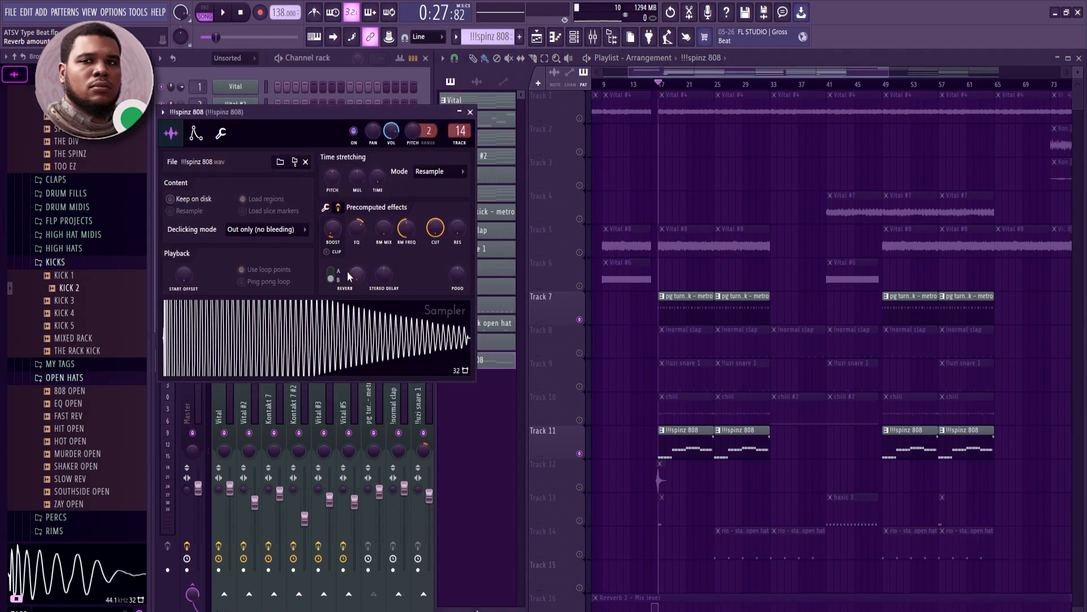
left_click(330, 235, "alt")
left_click(356, 226, "alt")
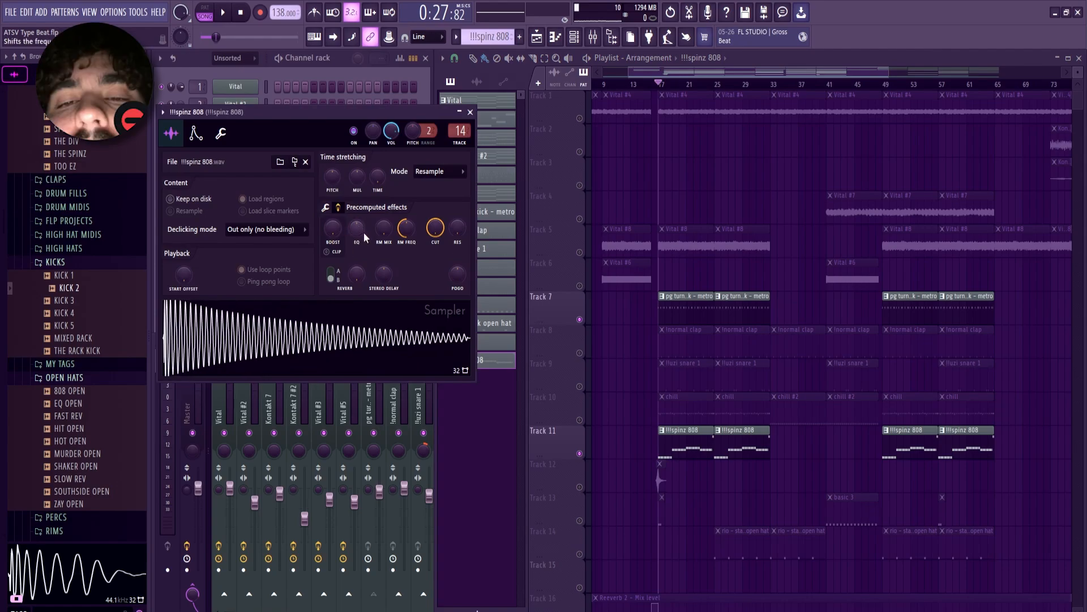
left_click_drag(364, 234, 364, 218)
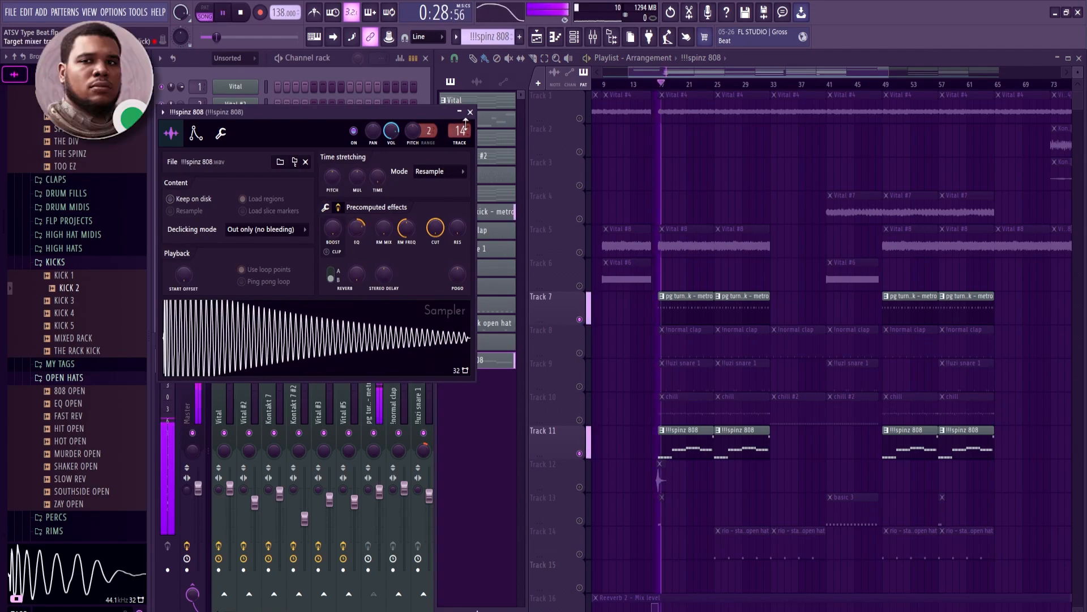
key("space")
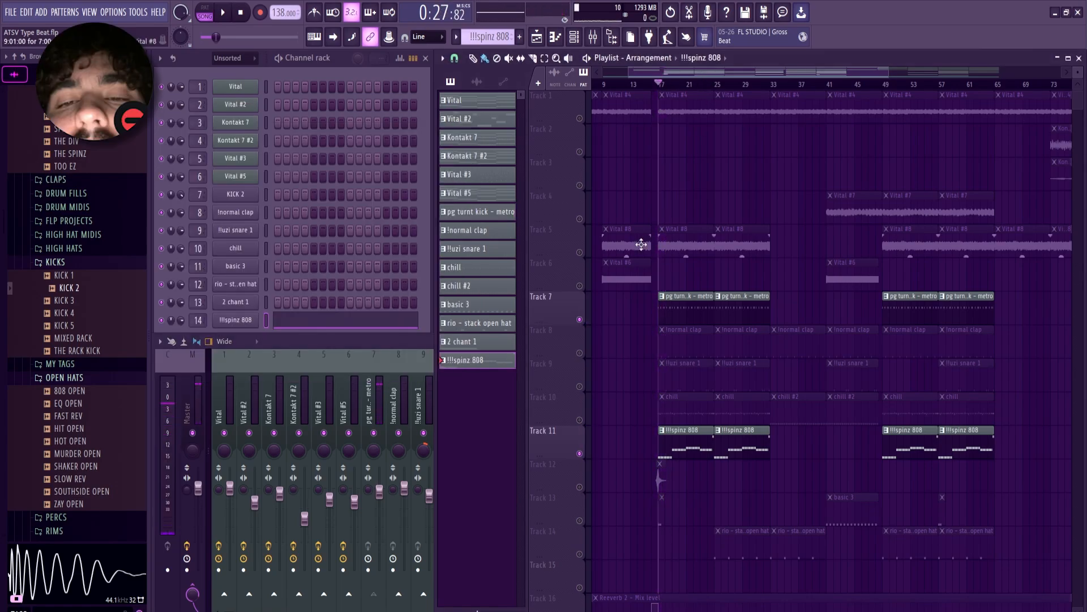
Unmute the Vital melody clips on playlist Track 5 and Track 1 and play them with the kick and 808.
left_click(579, 252)
left_click(579, 118)
key("space")
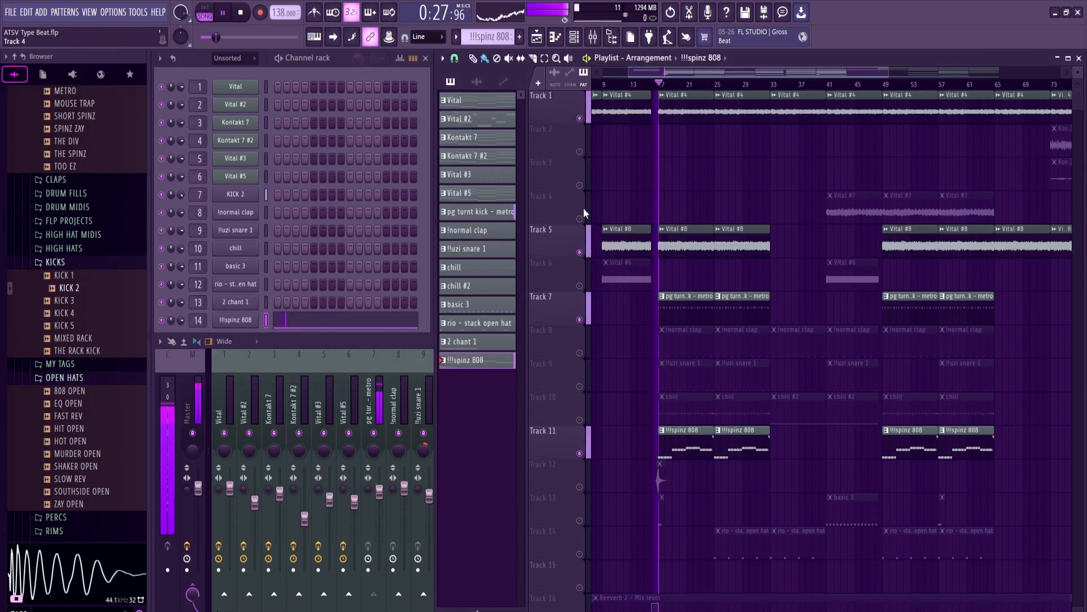
key("space")
Route the Vital #8 and Vital #4 audio clips to mixer track 17.
left_click(692, 241)
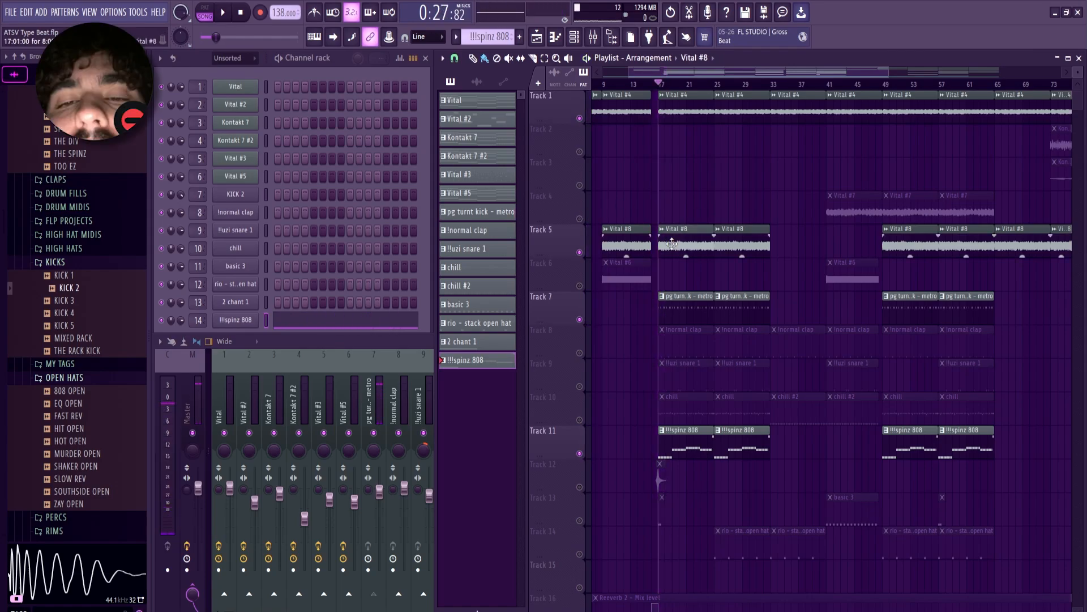
double_click(693, 241)
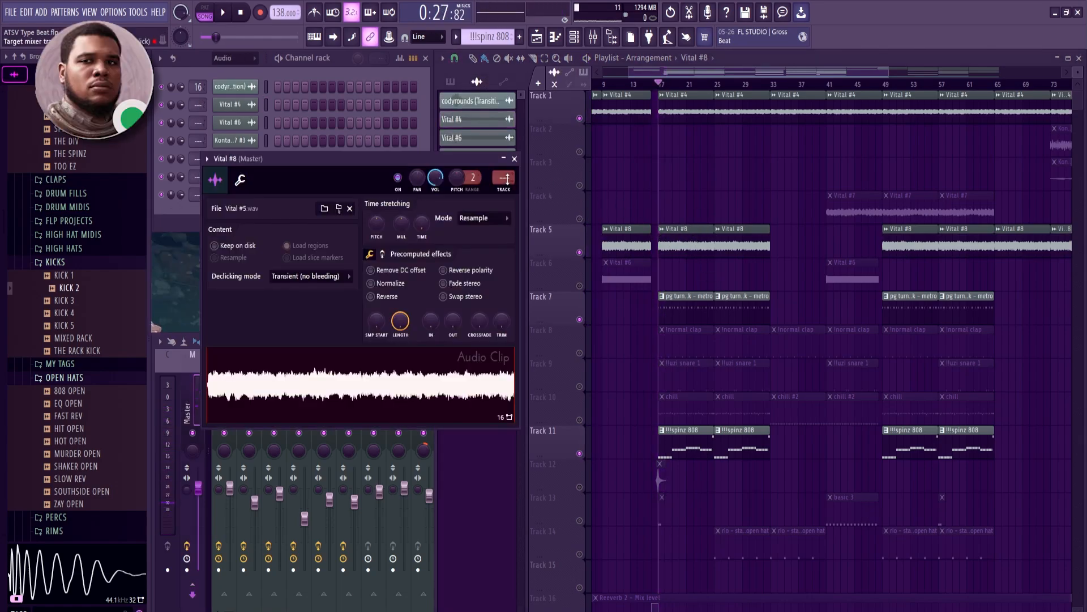
left_click_drag(507, 179, 503, 177)
left_click(514, 159)
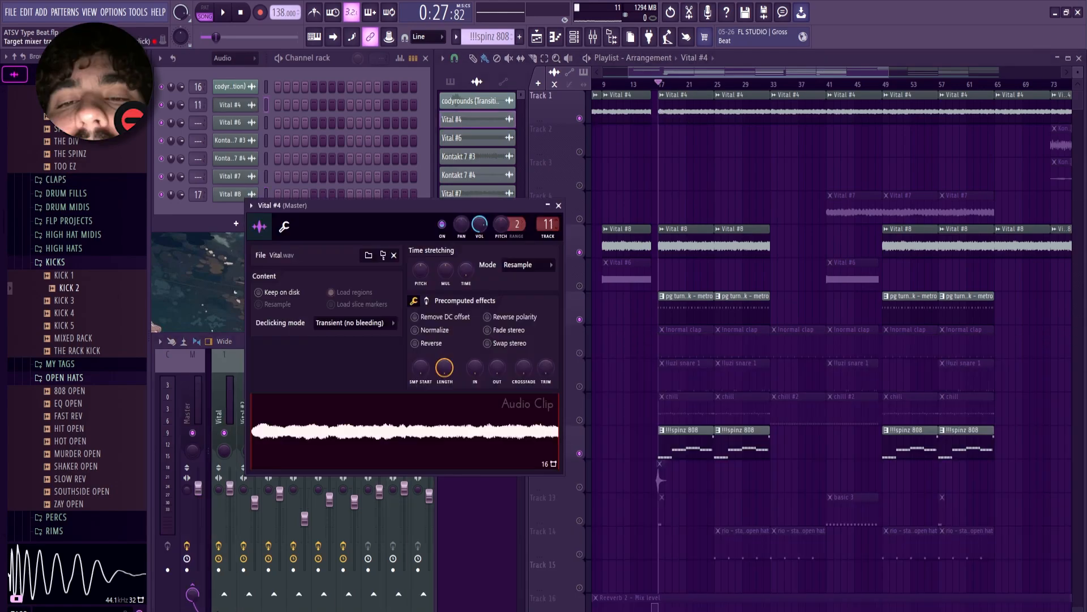
left_click_drag(548, 224, 548, 220)
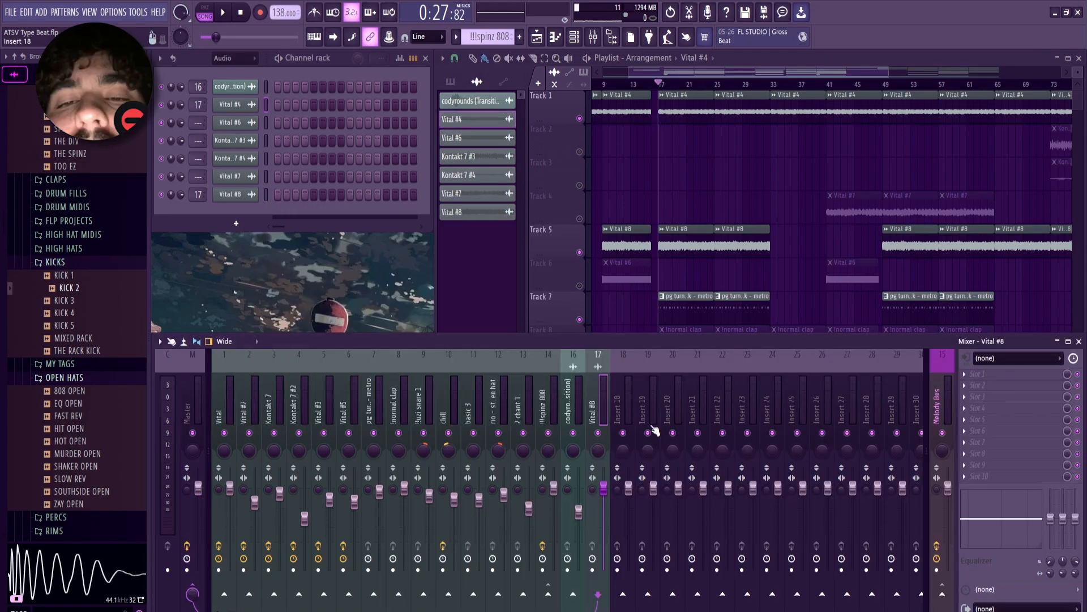
Add Fruity parametric EQ 2 to the Vital #8 mixer track and adjust a band 1 high-pass cut during playback.
left_click(965, 373)
mouse_move(978, 355)
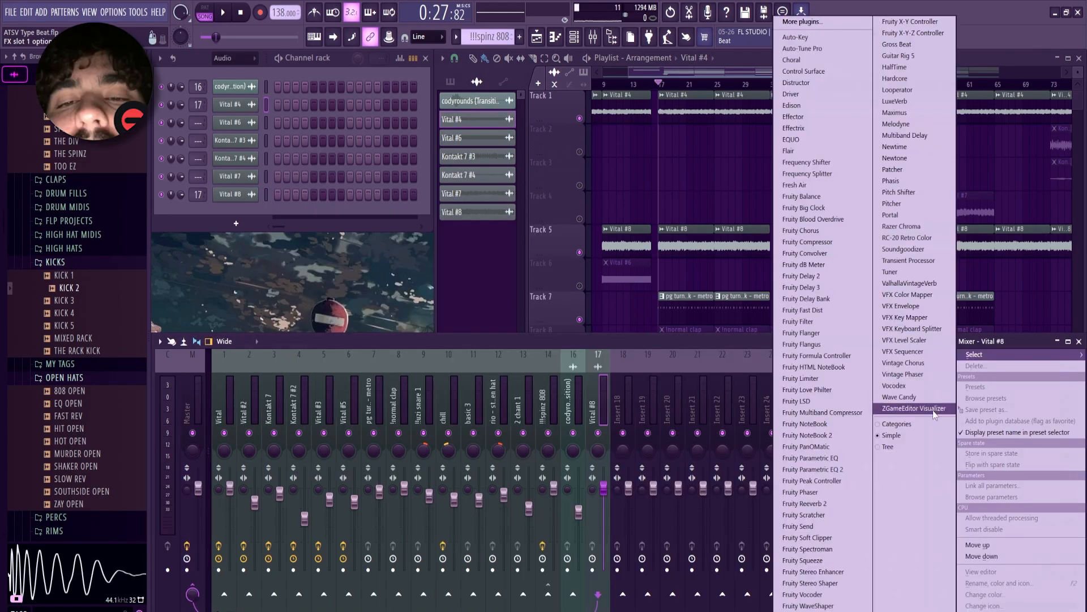
left_click(806, 481)
key("space")
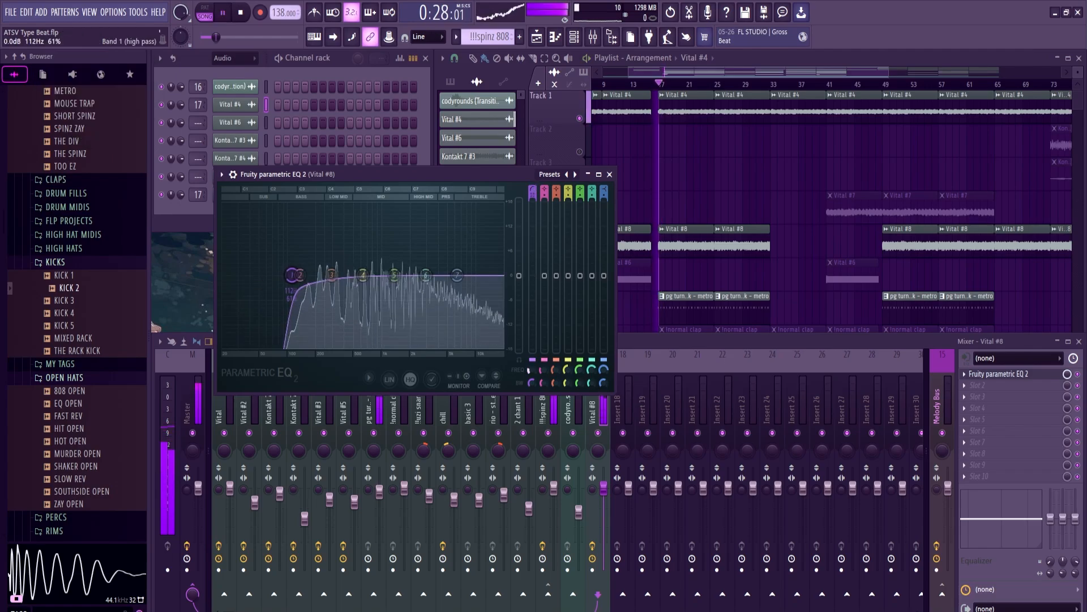
left_click_drag(296, 275, 288, 275)
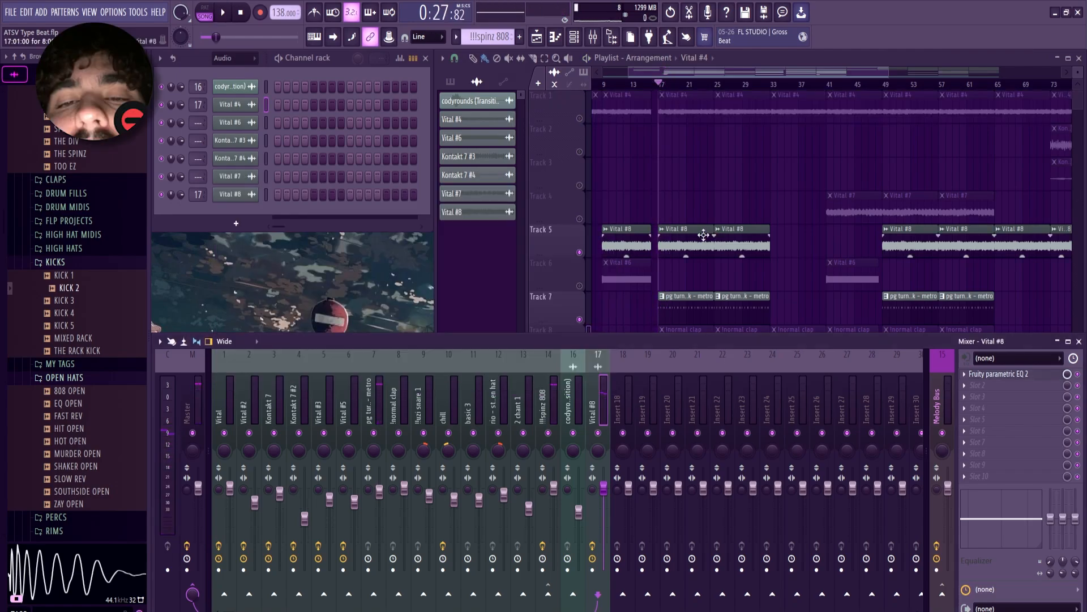
Reroute the Vital #4 audio clip to mixer track 16.
double_click(678, 107)
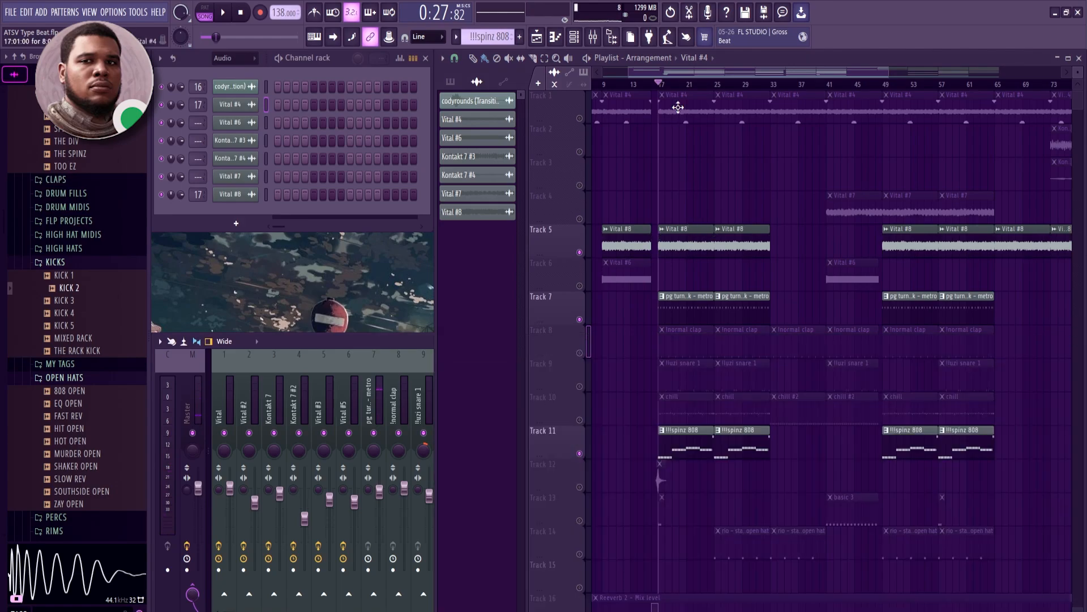
left_click_drag(548, 224, 548, 227)
left_click(559, 205)
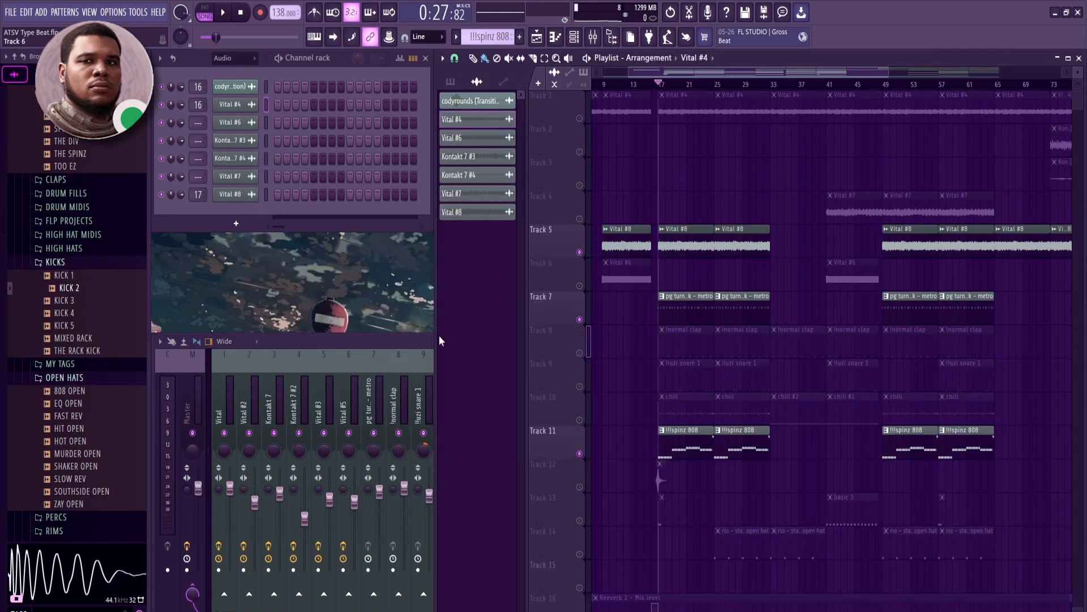
Add Fruity parametric EQ 2 to mixer track 16, make band 1 a high-pass filter, and raise its frequency.
left_click(429, 341)
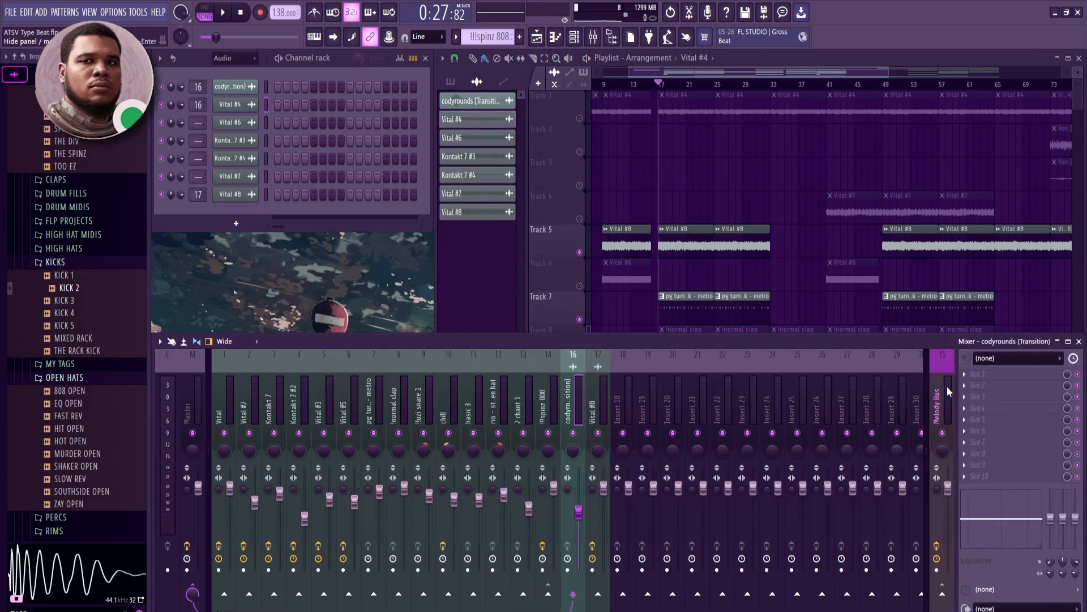
left_click(977, 374)
left_click(815, 470)
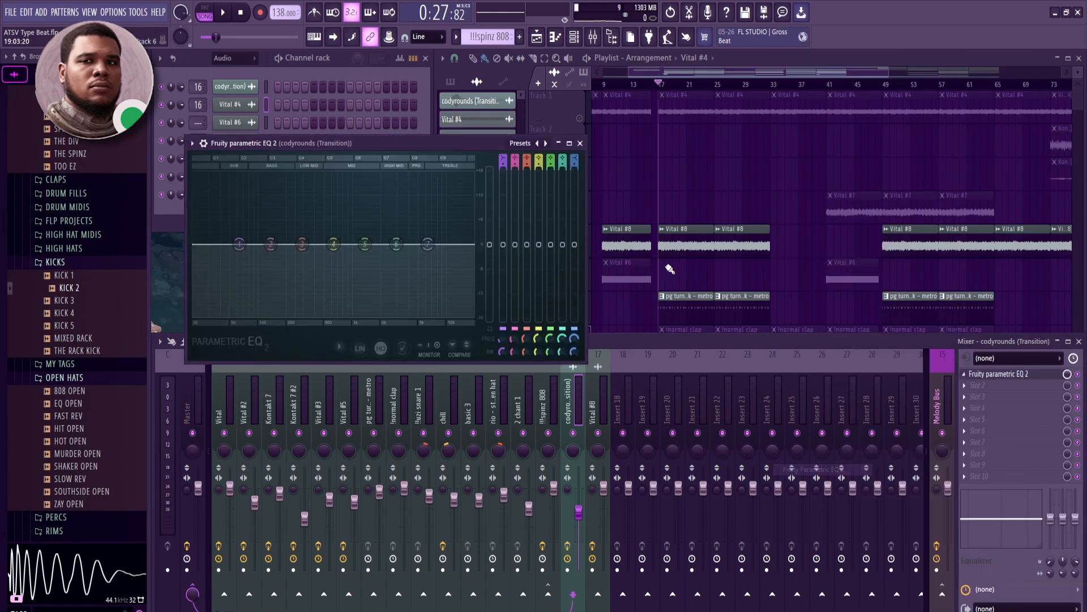
left_click_drag(503, 160, 501, 171)
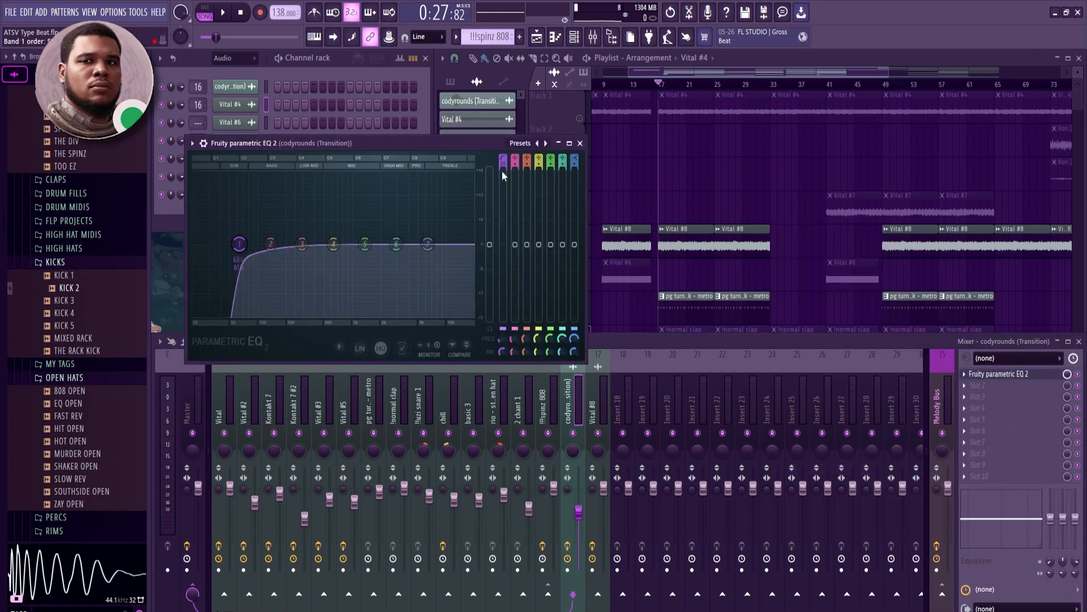
left_click_drag(502, 338, 501, 320)
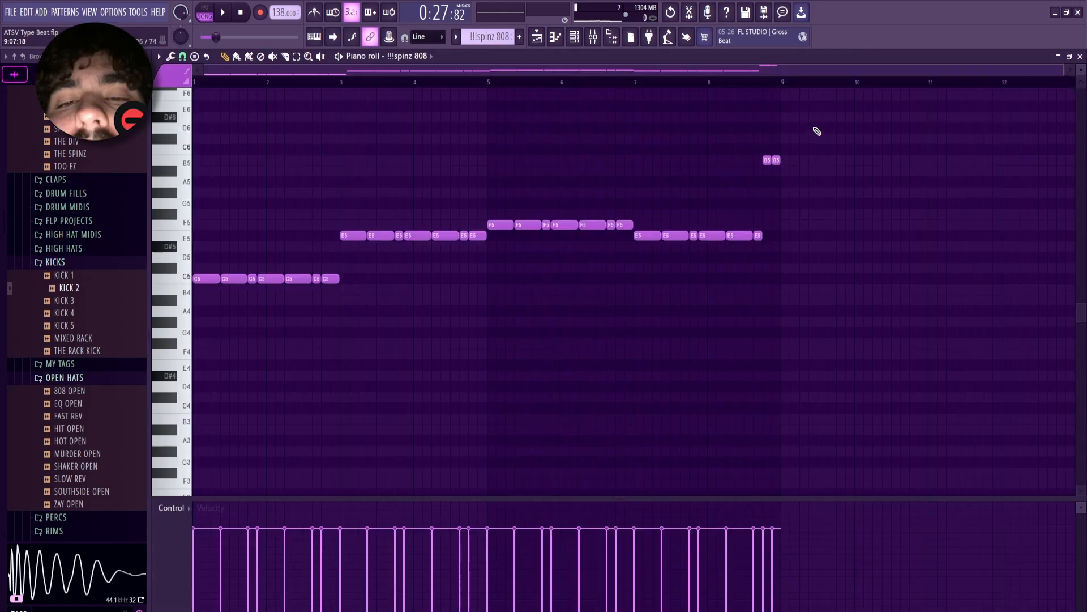
Set the scale highlighting to C in the !!!spinz 808 piano roll.
key("ctrl+a")
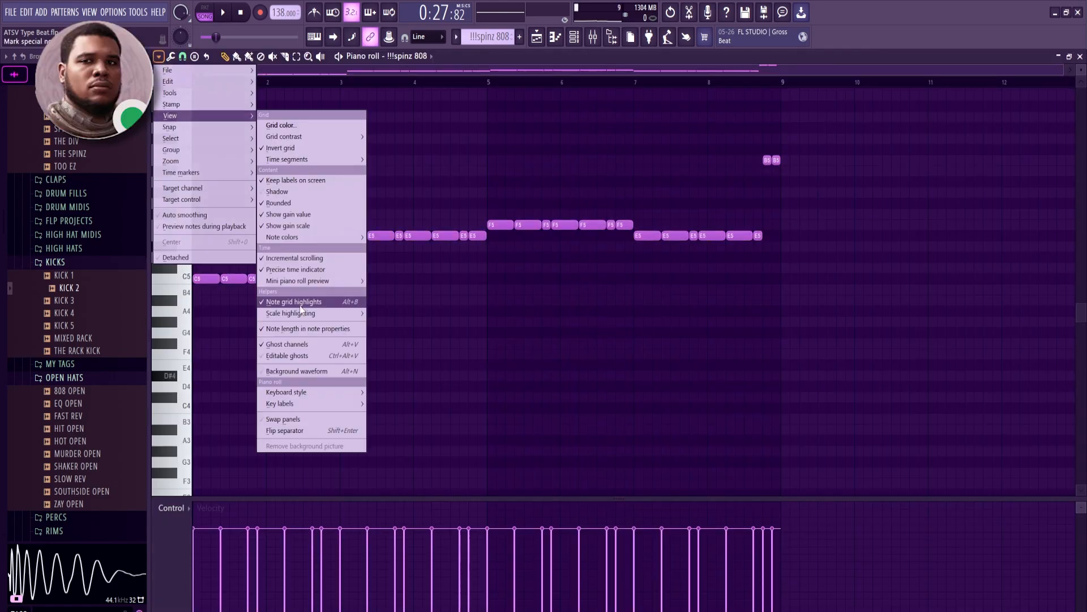
mouse_move(297, 315)
left_click(383, 169)
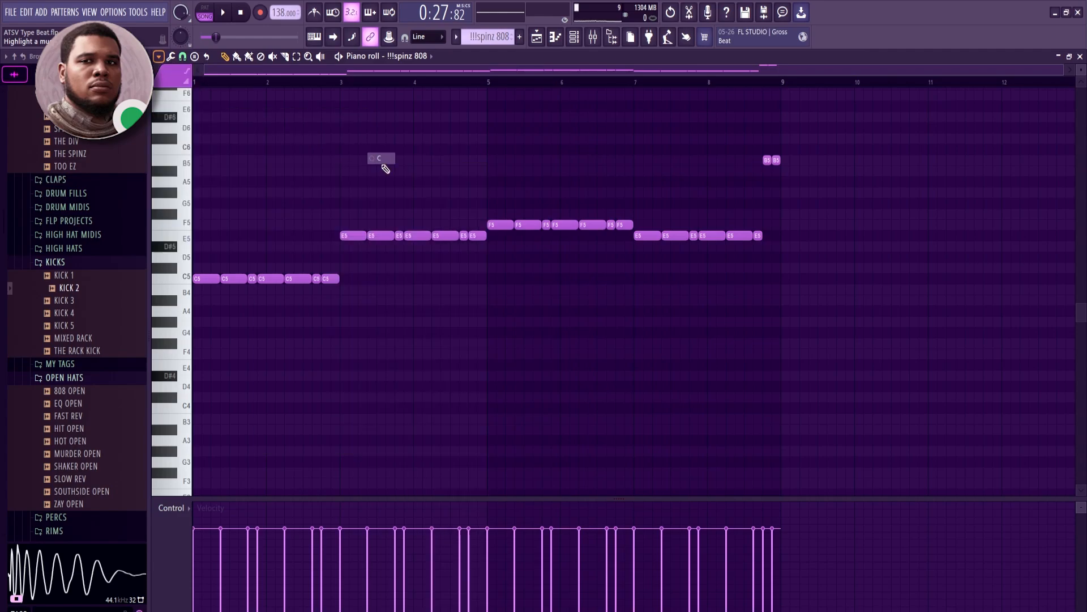
Close the !!!spinz 808 piano roll and audition the Vital #8 melody together with the kick and 808.
key("ctrl+a")
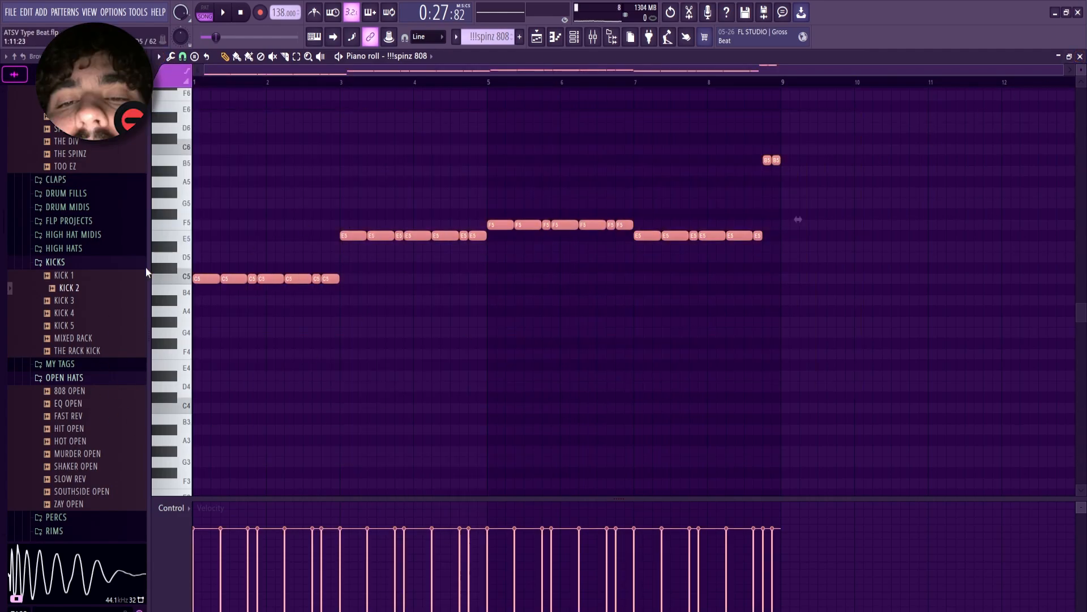
key("ctrl+d")
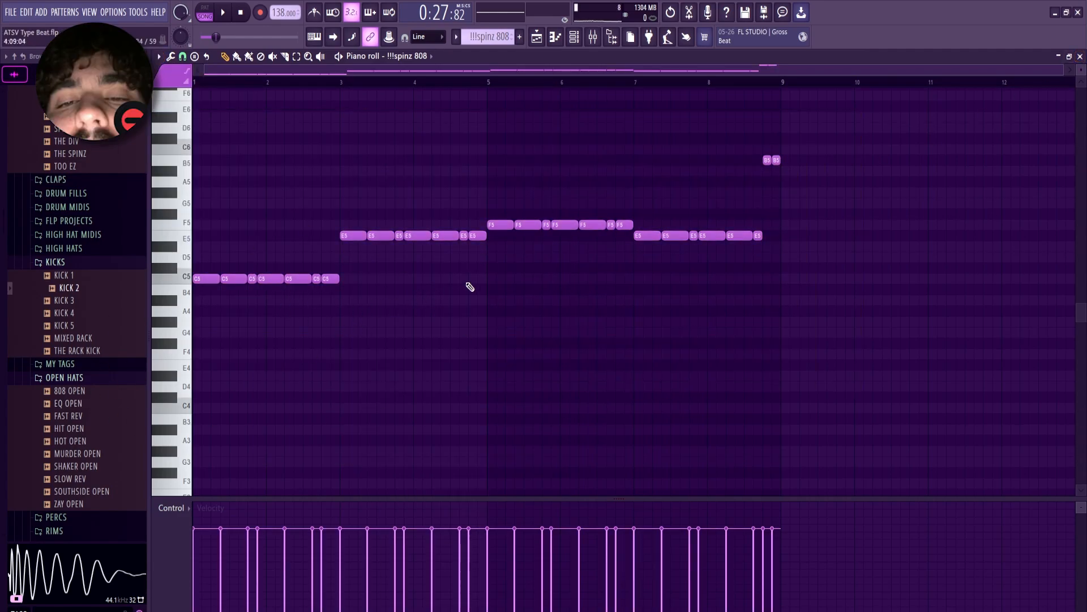
left_click(1080, 56)
key("space")
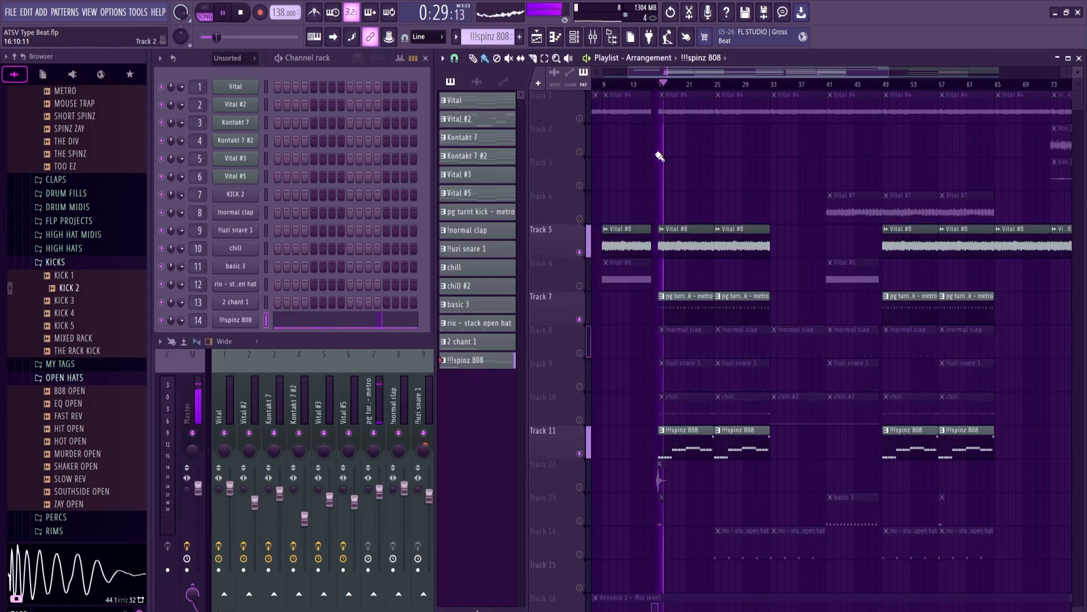
left_click(404, 349)
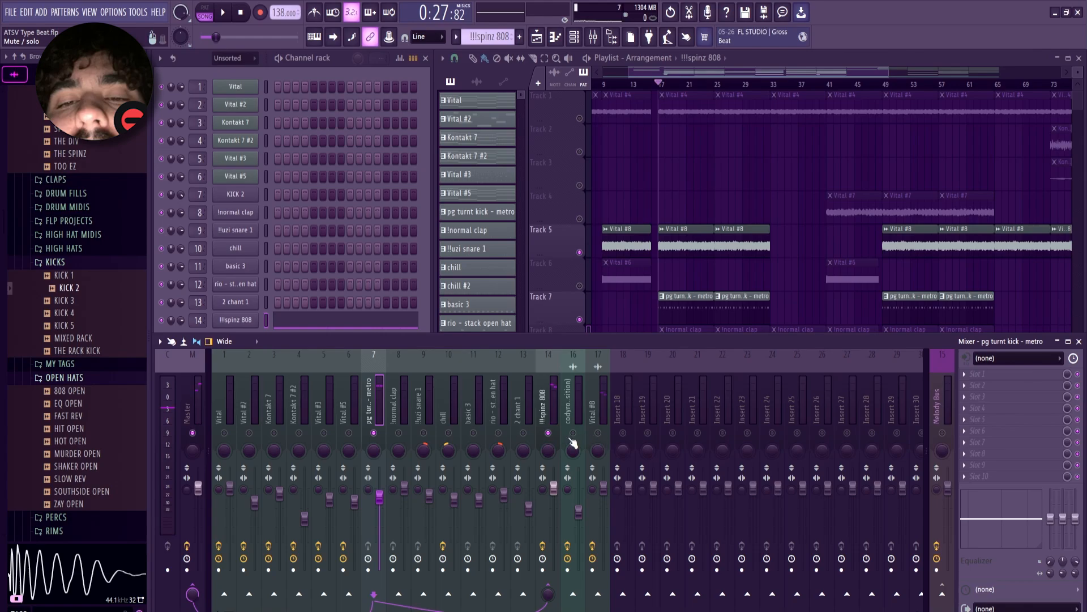
Audition the Vital #4 and Vital #8 melodies together, restore the other tracks, and lower the Vital #8 mixer fader slightly during playback.
left_click(587, 128)
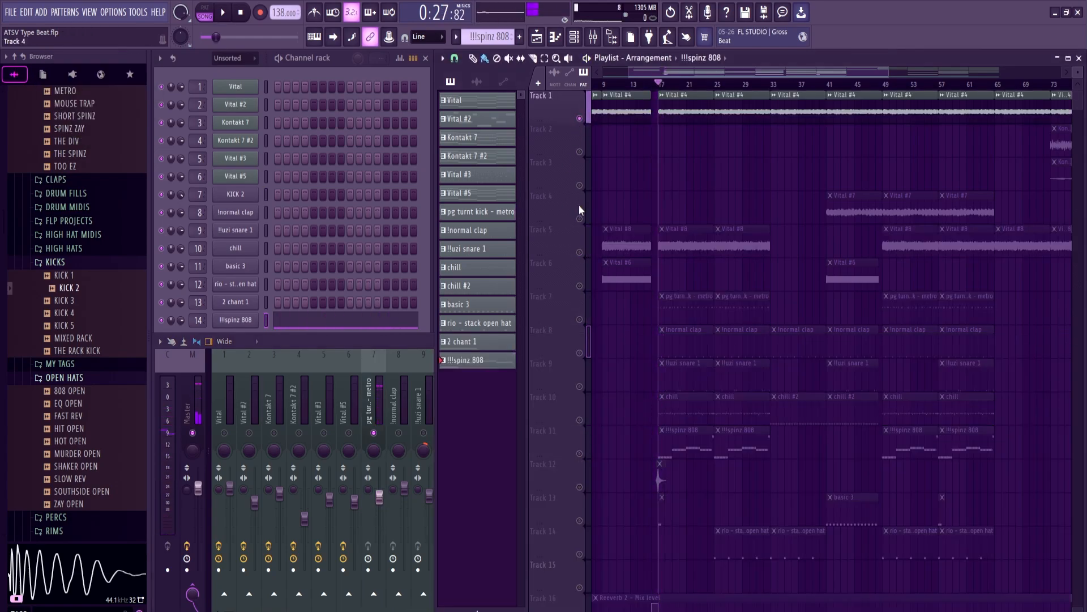
right_click(578, 252)
key("space")
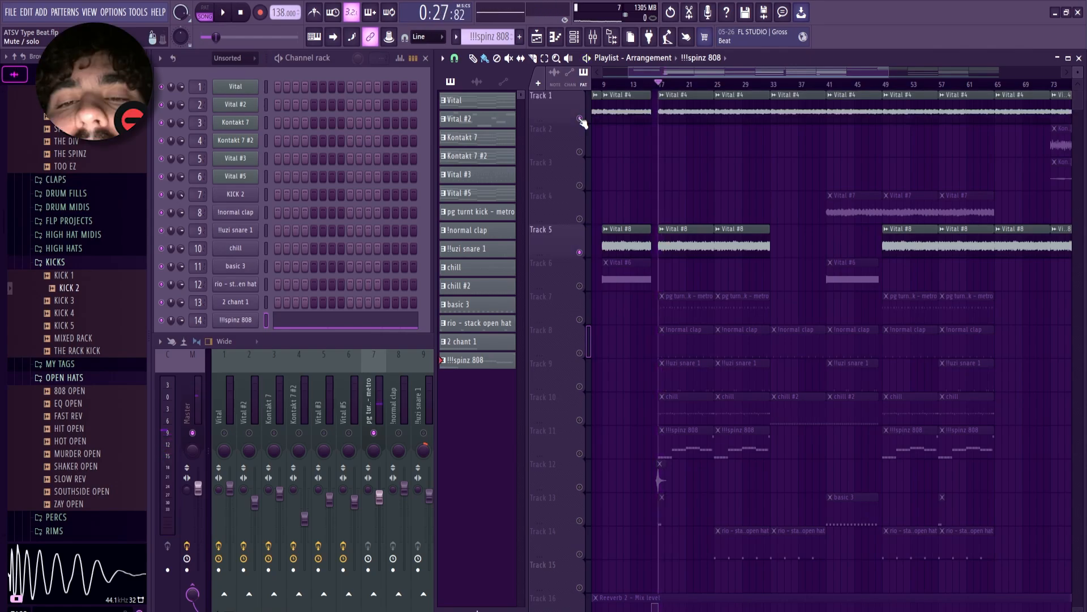
left_click(579, 352)
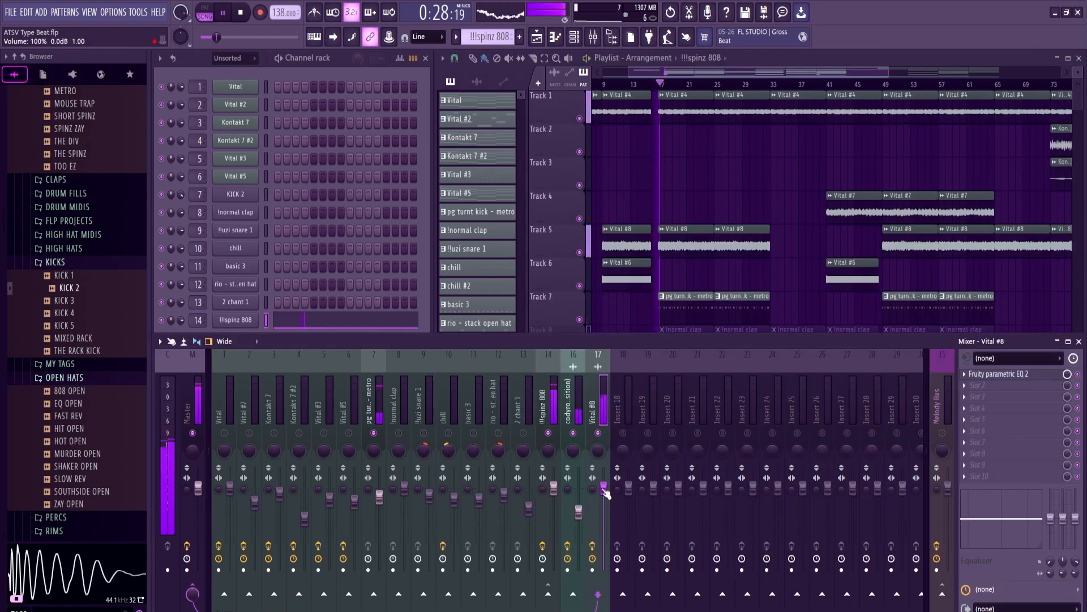
left_click_drag(604, 489, 604, 495)
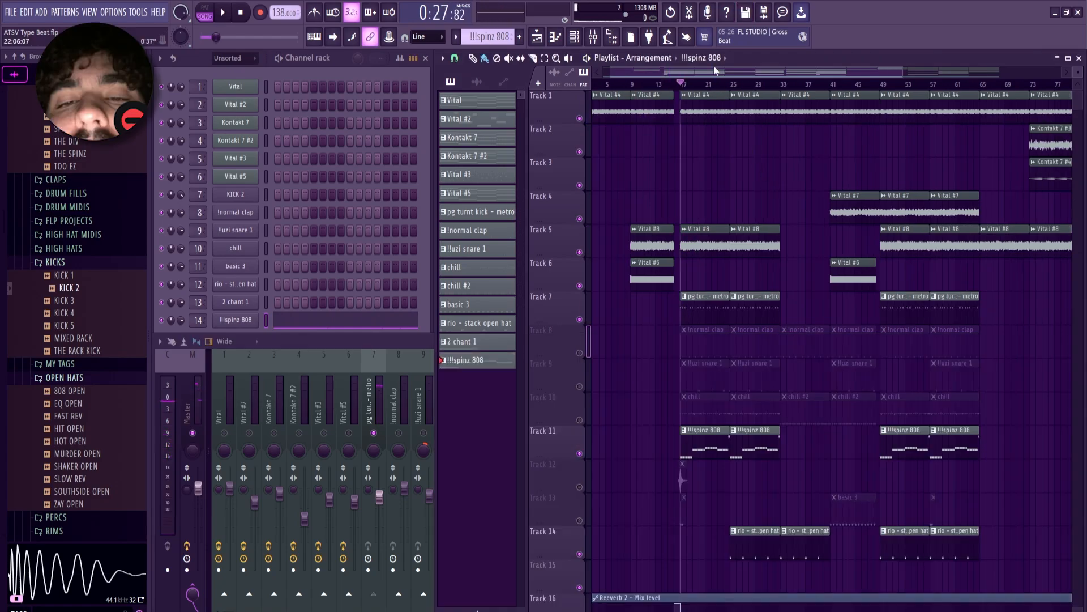
Play the full arrangement from the section starting at bar 81.
left_click_drag(715, 71, 708, 70)
scroll(582, 321, "down", 1)
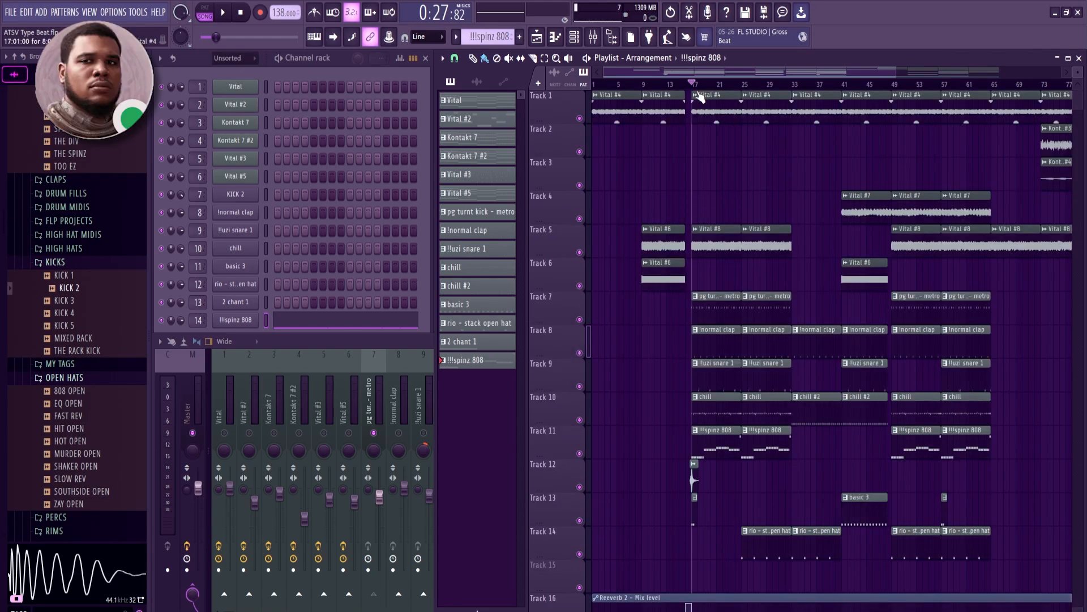
left_click_drag(716, 73, 864, 133)
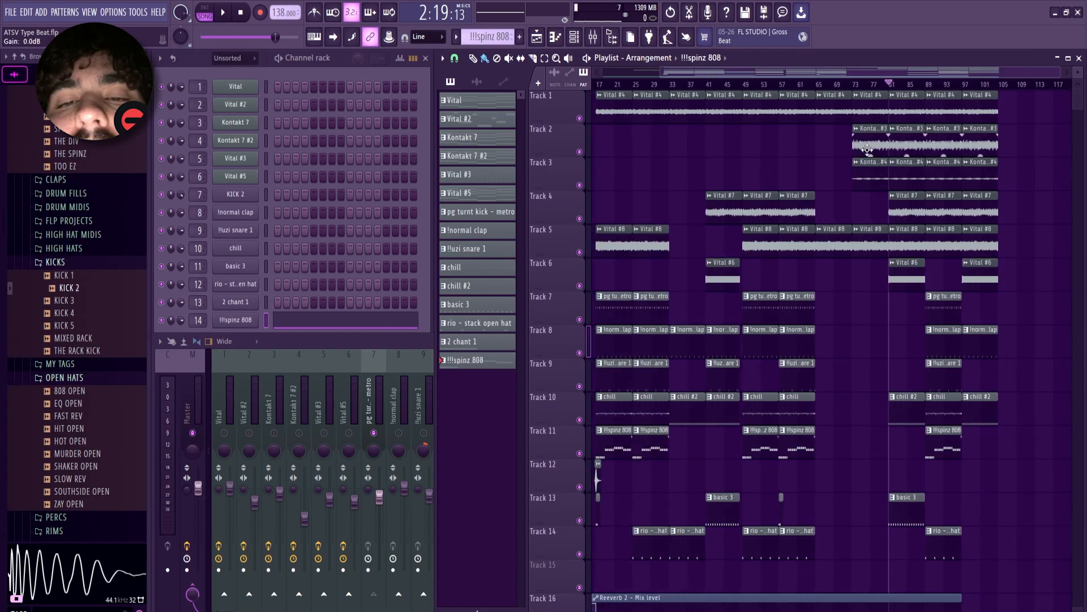
key("space")
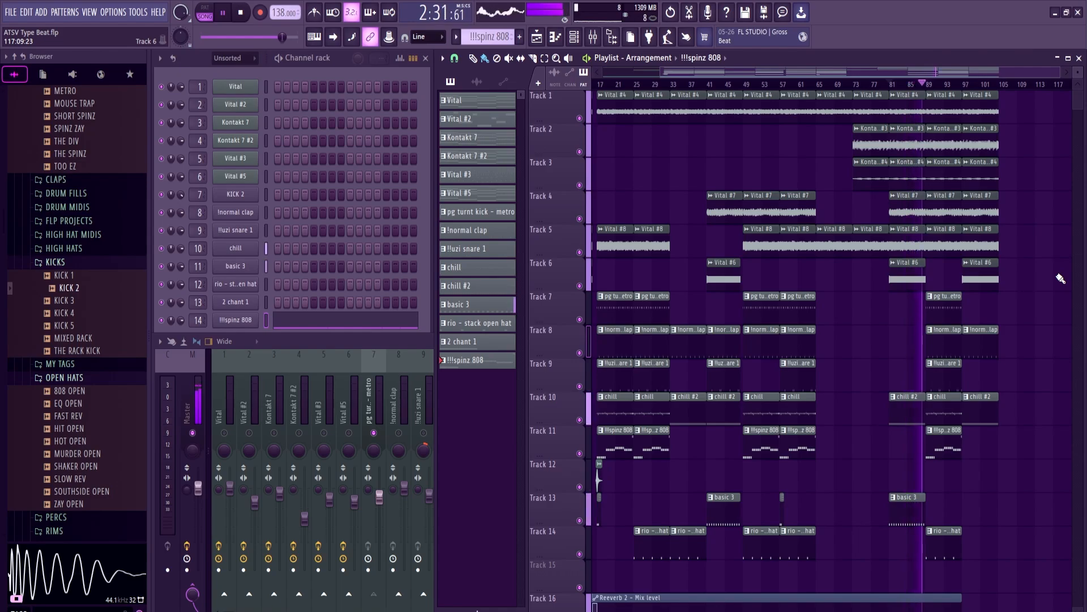
key("space")
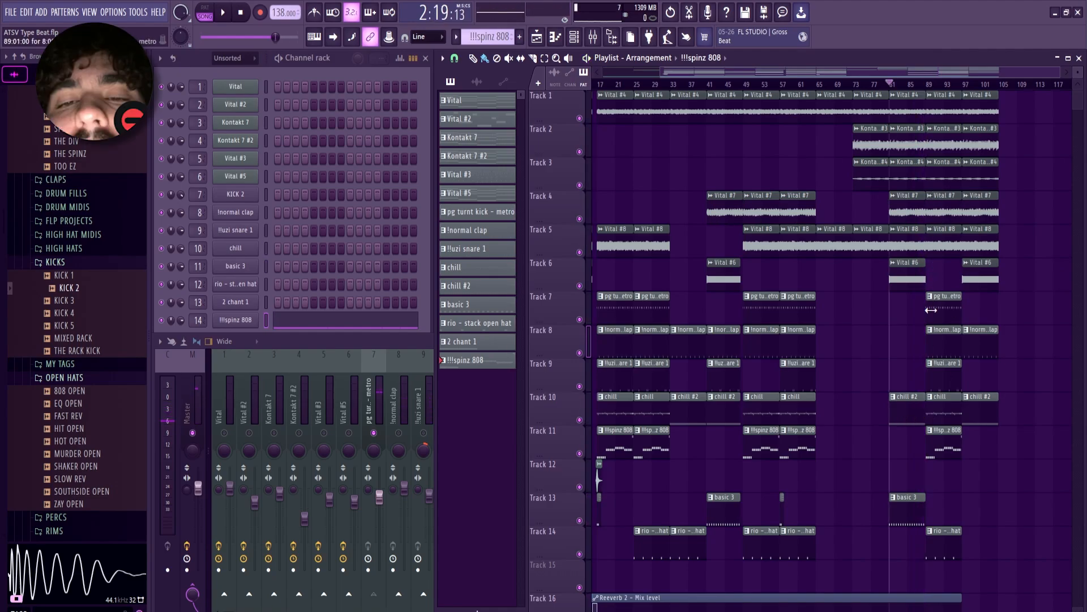
Return the playhead to the drop at bar 17 and play the arrangement from there.
scroll(861, 385, "right", 4)
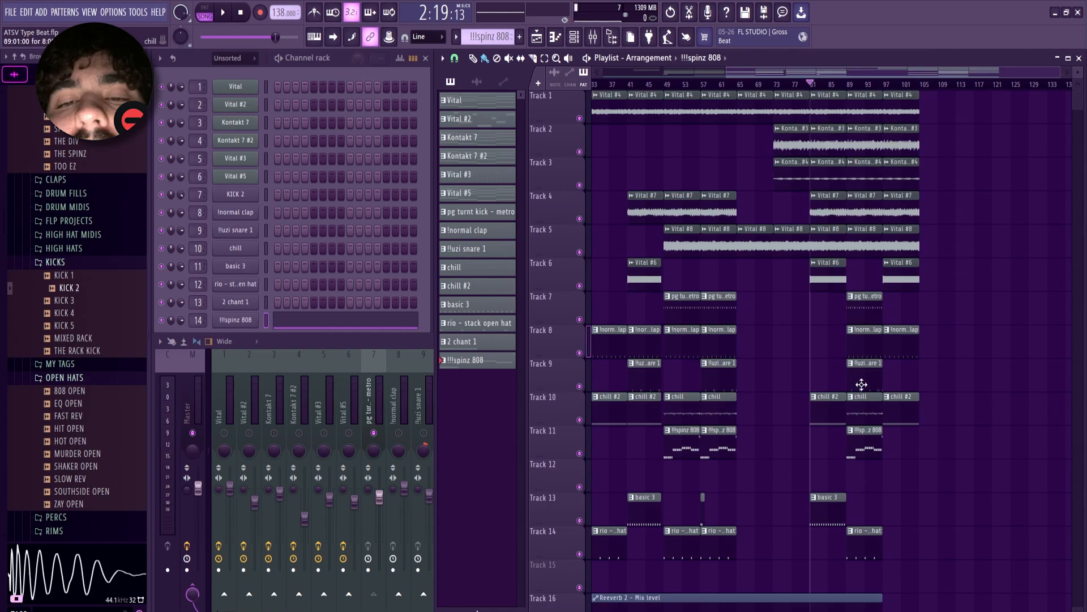
left_click_drag(836, 74, 818, 69)
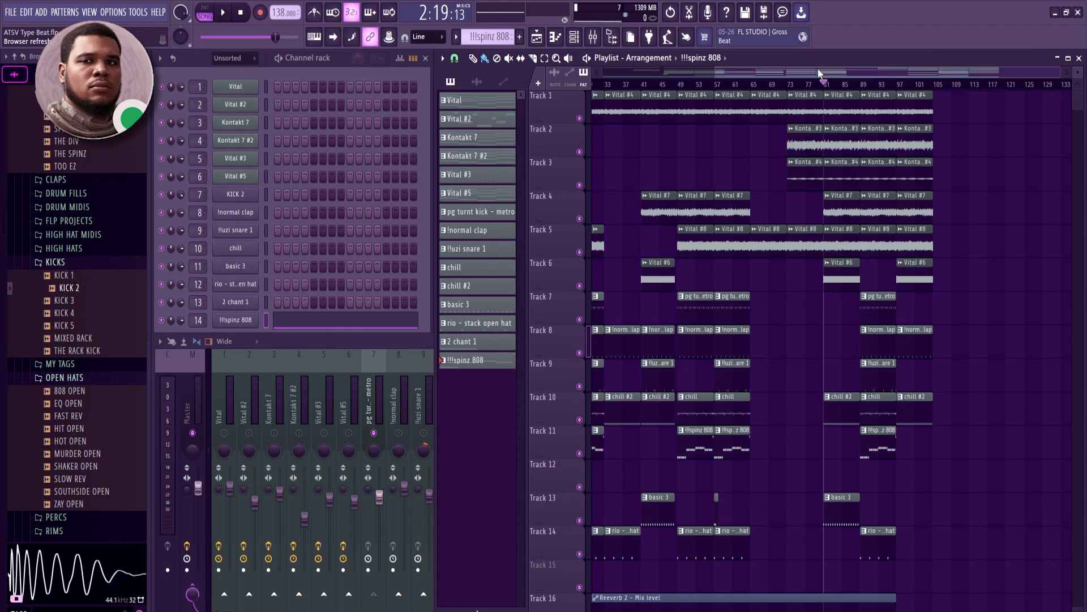
scroll(642, 68, "left", 4)
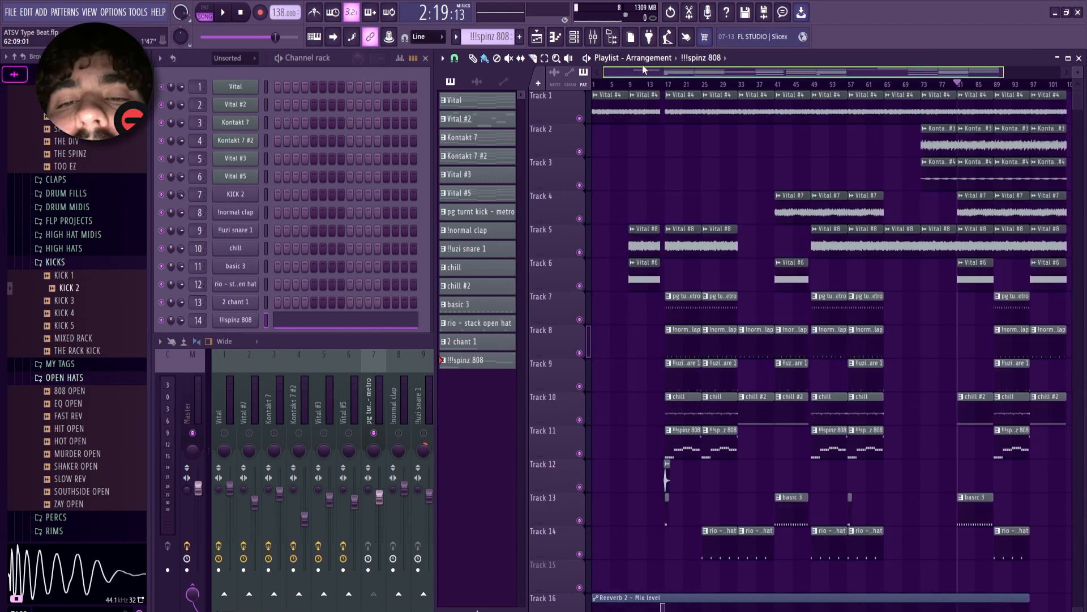
left_click(666, 84)
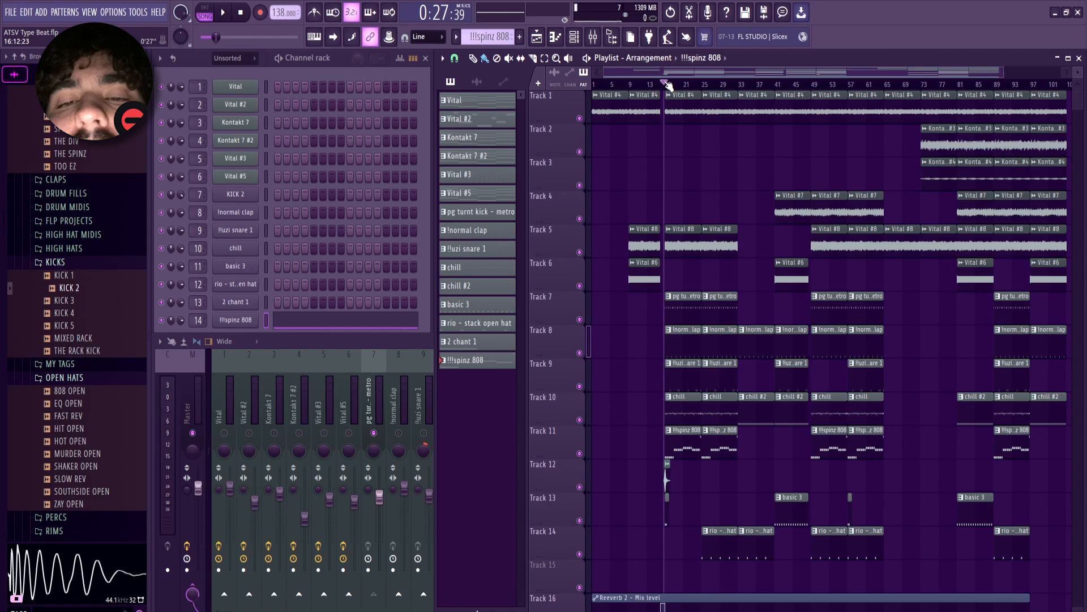
key("space")
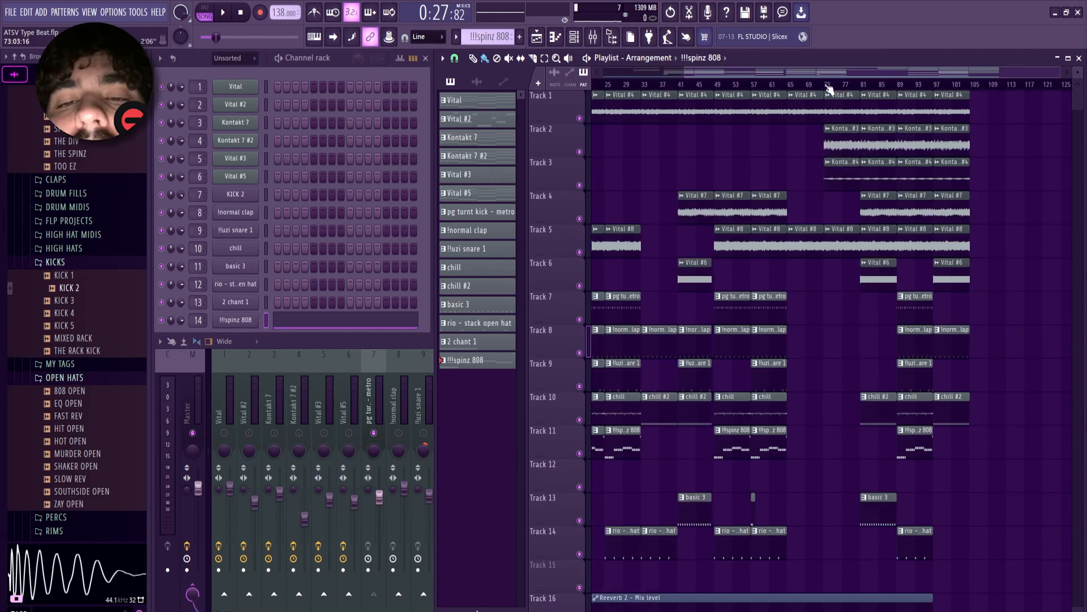
Solo Kontakt 7 #4 on track 3 and listen to it from bar 73.
mouse_move(828, 88)
left_mouse_down()
mouse_move(853, 85)
mouse_move(825, 86)
left_mouse_up()
left_click(558, 165)
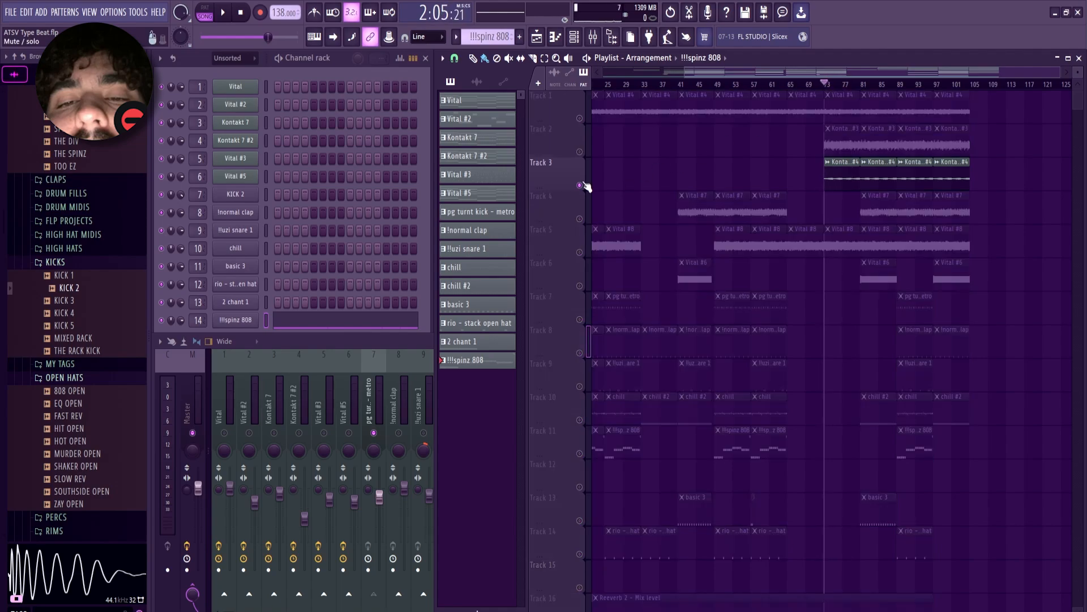
scroll(827, 134, "up", 4)
key("space")
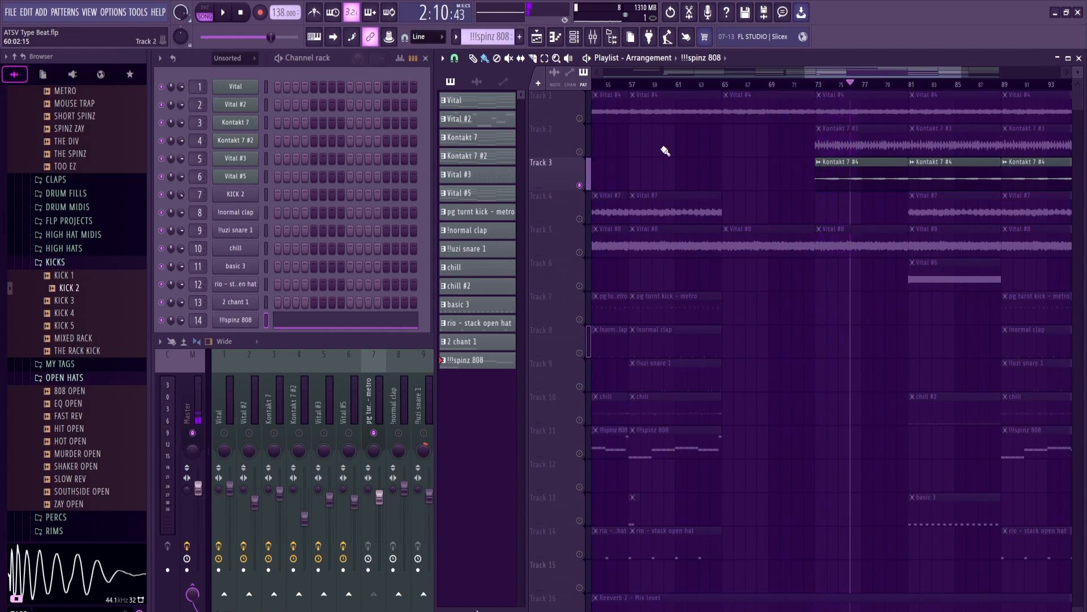
key("space")
Audition the soloed Vital #4 and Vital #7 tracks from bar 81, and put a Vital #7 clip on track 3 near bar 17.
left_click(910, 84)
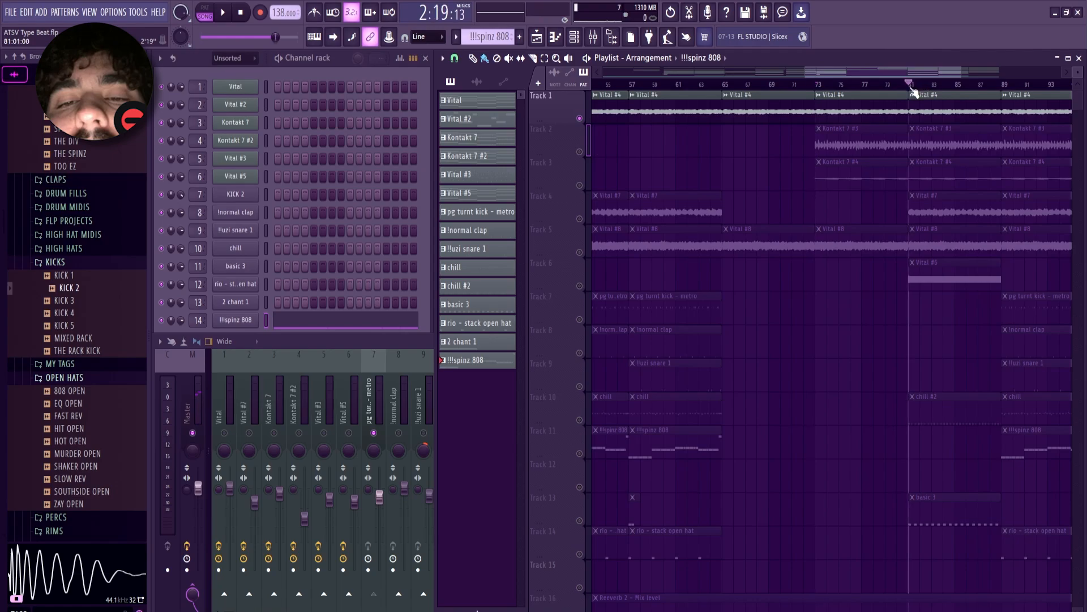
key("space")
mouse_move(962, 73)
left_mouse_down()
mouse_move(1009, 73)
mouse_move(978, 73)
left_mouse_up()
key("space")
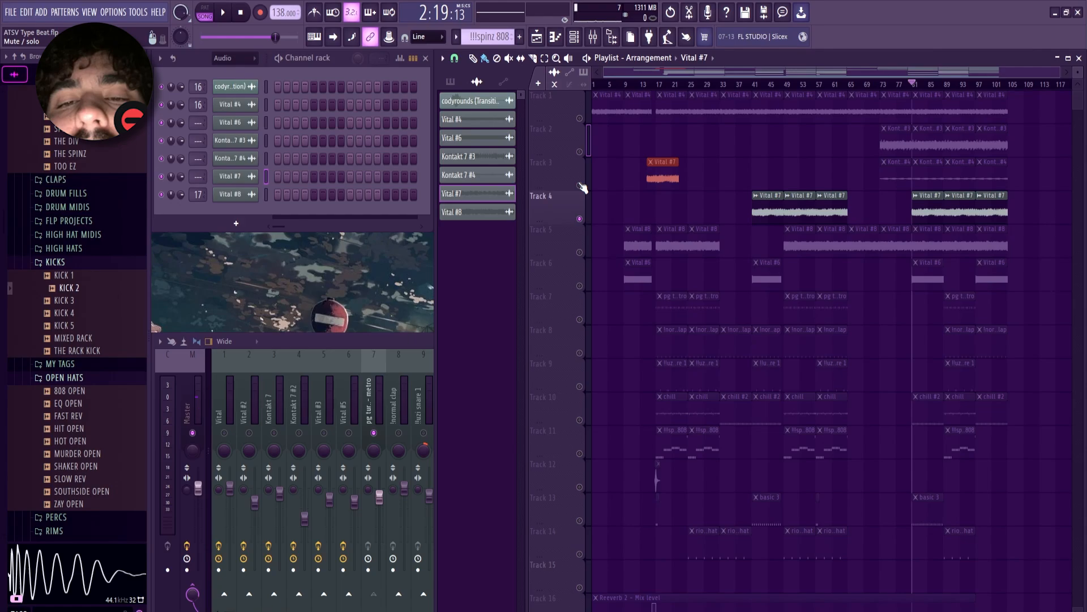
Audition the Vital #7 clip on track 3 together with Vital #8 from bar 17, and re-enable all tracks.
left_click(579, 185)
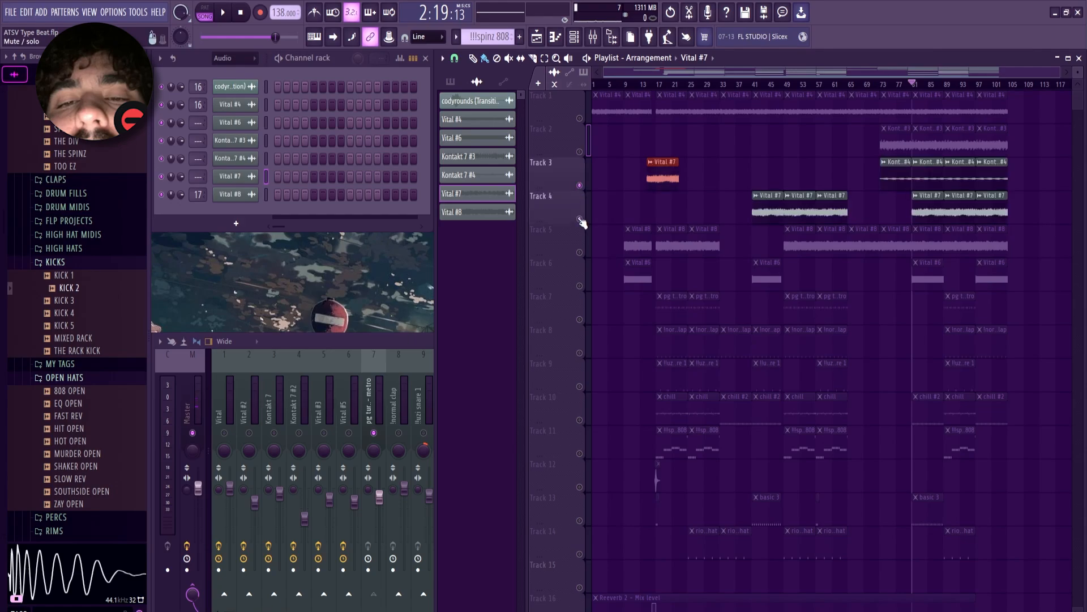
left_click(580, 252)
scroll(581, 224, "up", 5)
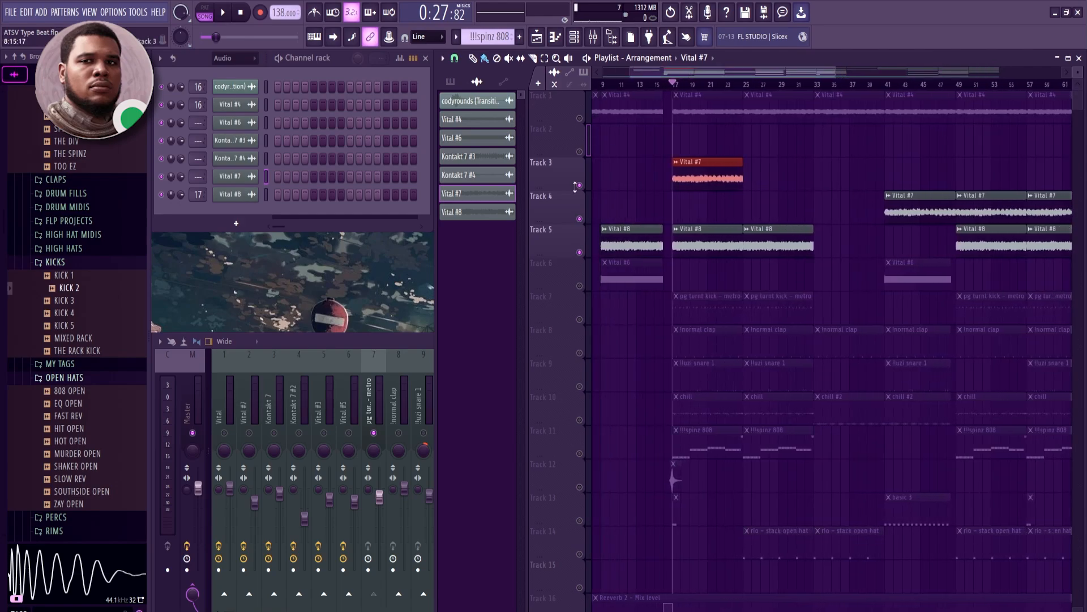
left_click(301, 340)
key("space")
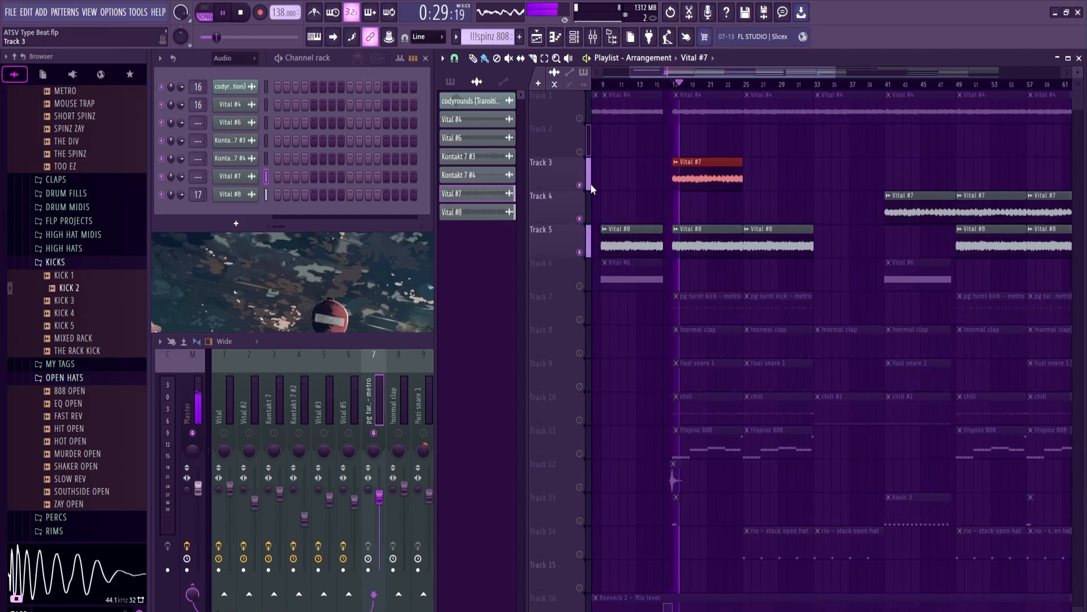
key("space")
right_click(581, 119)
right_click(581, 118)
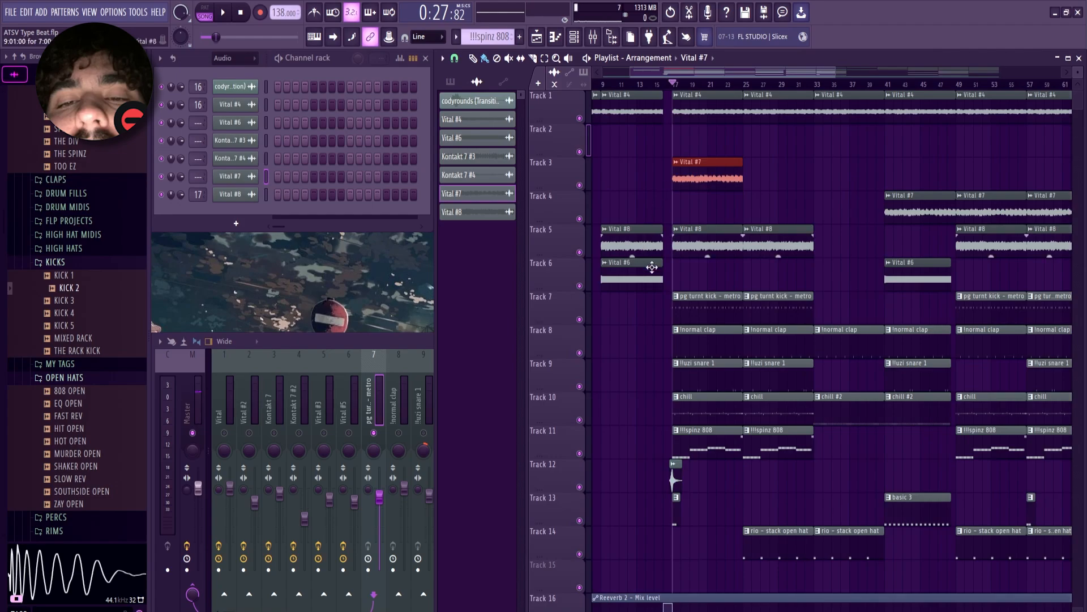
Delete the Vital #7 clip from track 3 at bar 17.
left_click_drag(747, 75, 731, 75)
scroll(629, 213, "down", 1)
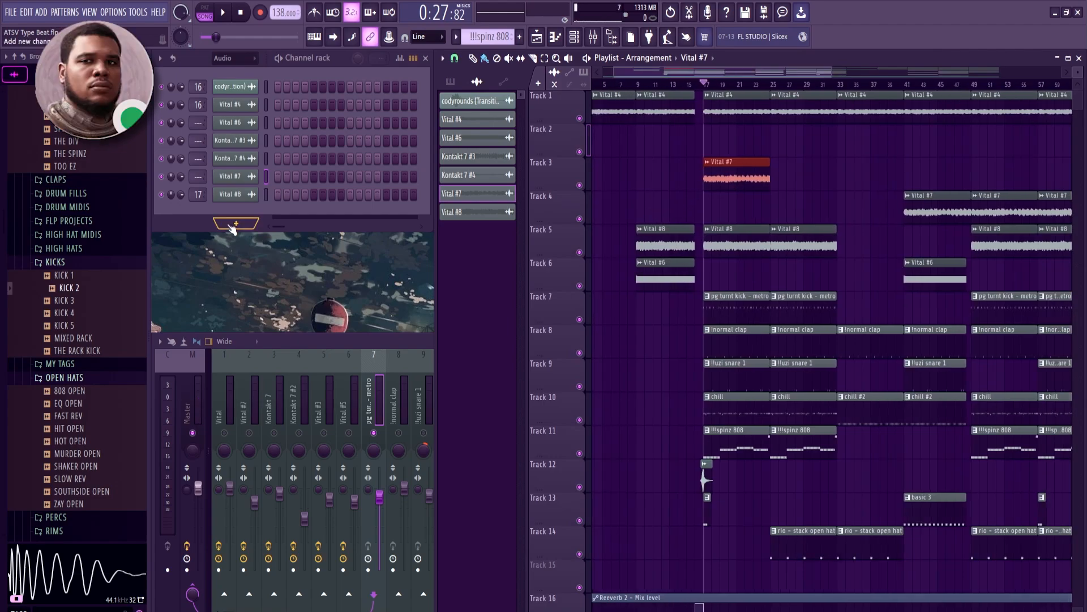
left_click(234, 225)
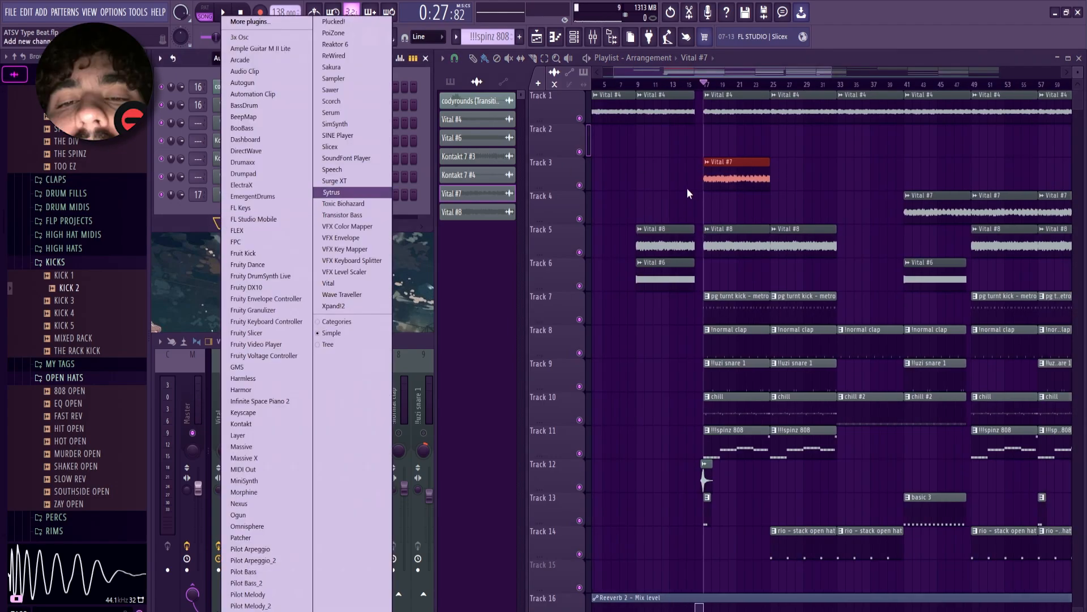
right_click(729, 177)
Create a new pattern with its default name and place it on track 3 from bar 17 to bar 25.
left_click(520, 37)
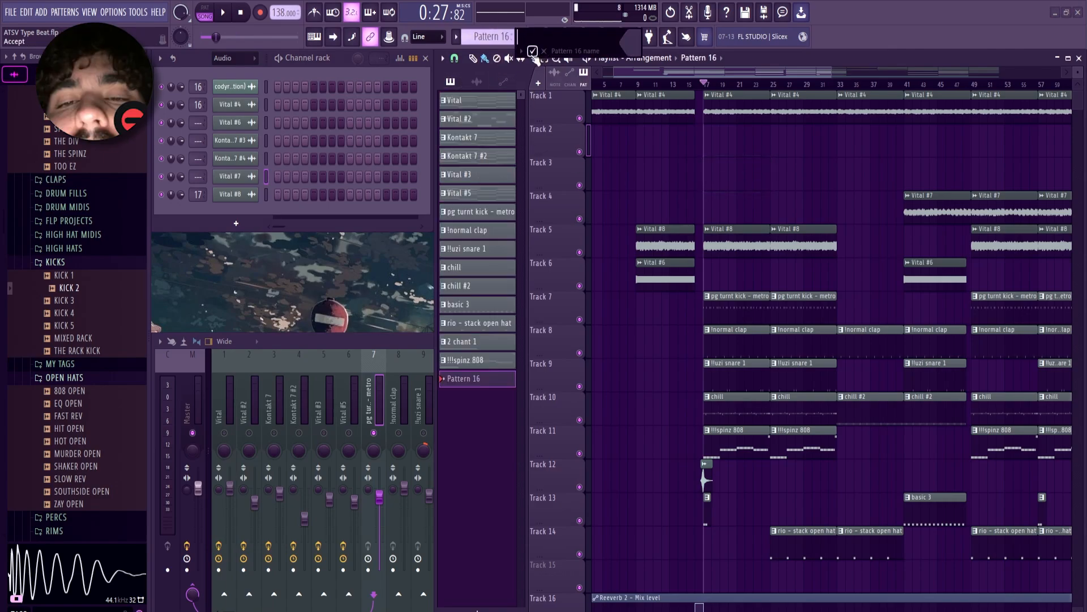
left_click(533, 53)
left_click(707, 178)
scroll(708, 177, "up", 3)
left_click_drag(705, 176, 868, 185)
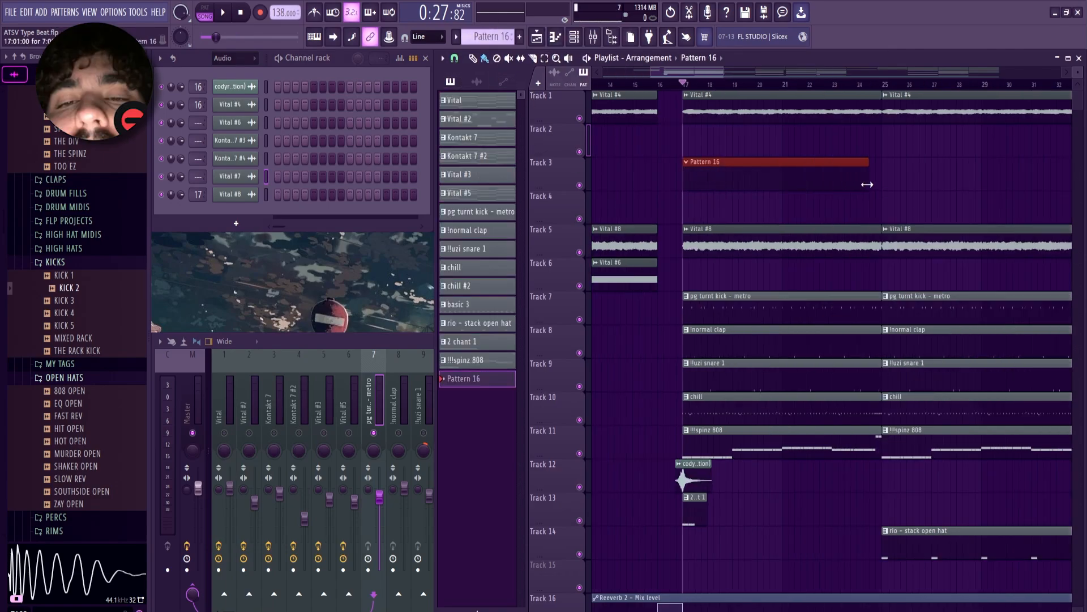
scroll(773, 206, "down", 3)
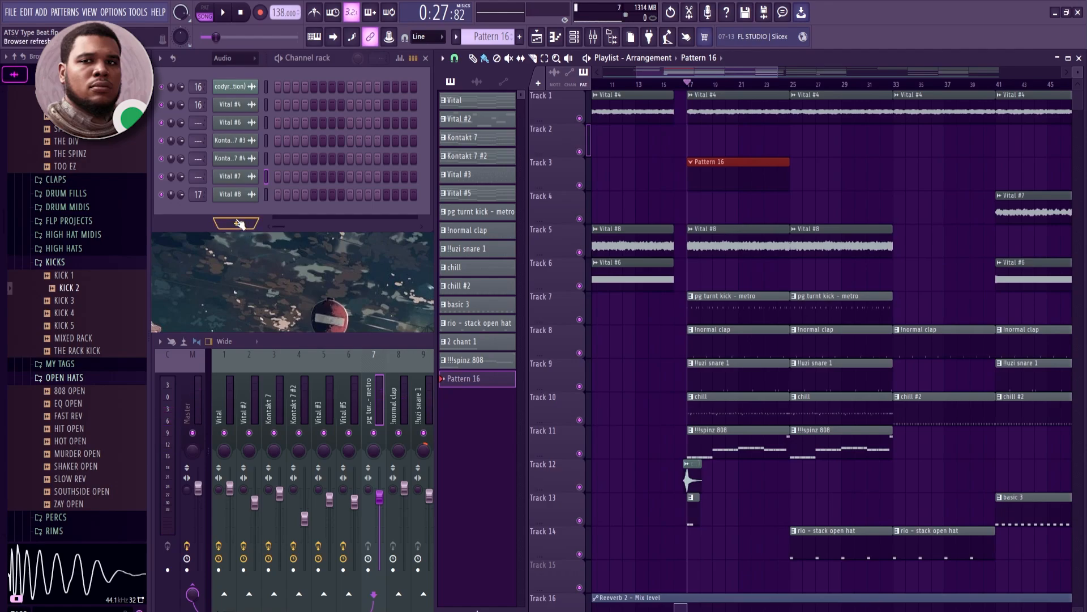
Add a Kontakt channel and load the Session Strings 2 instrument into it.
left_click(238, 224)
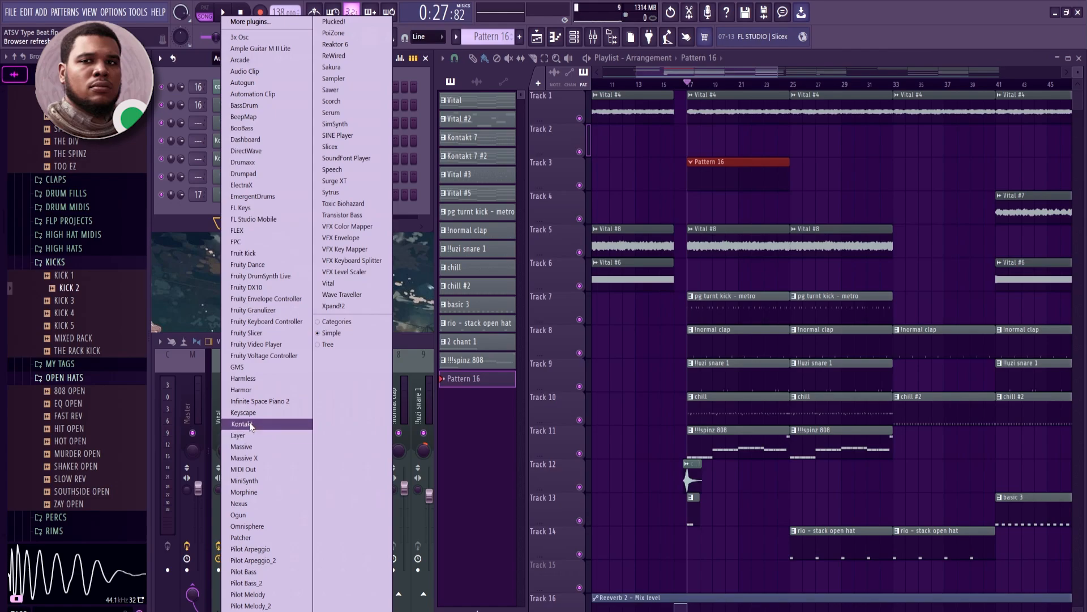
left_click(251, 426)
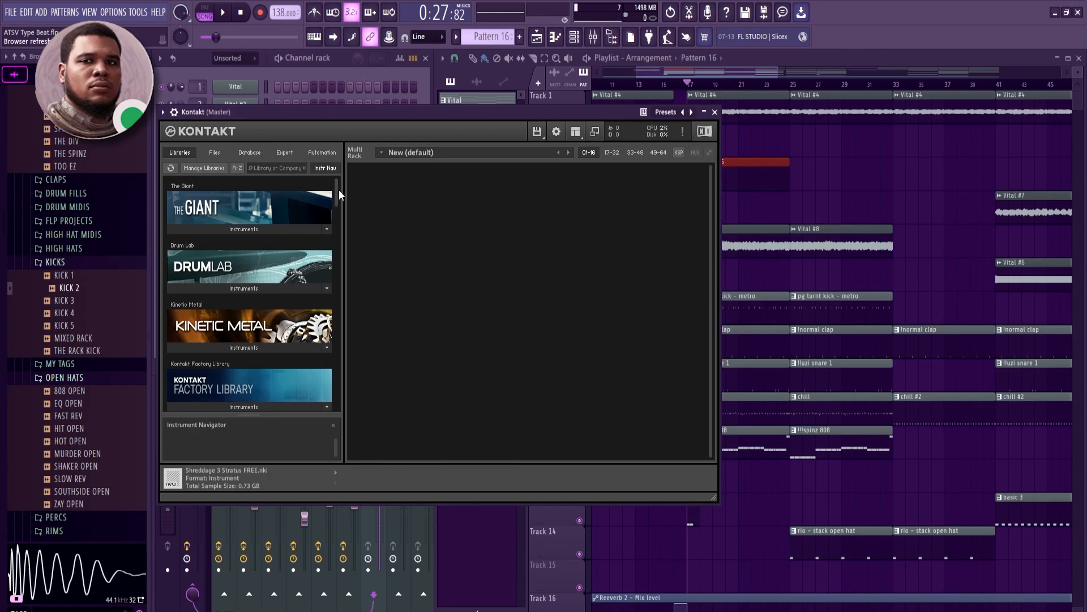
left_click_drag(337, 194, 379, 355)
left_click(232, 352)
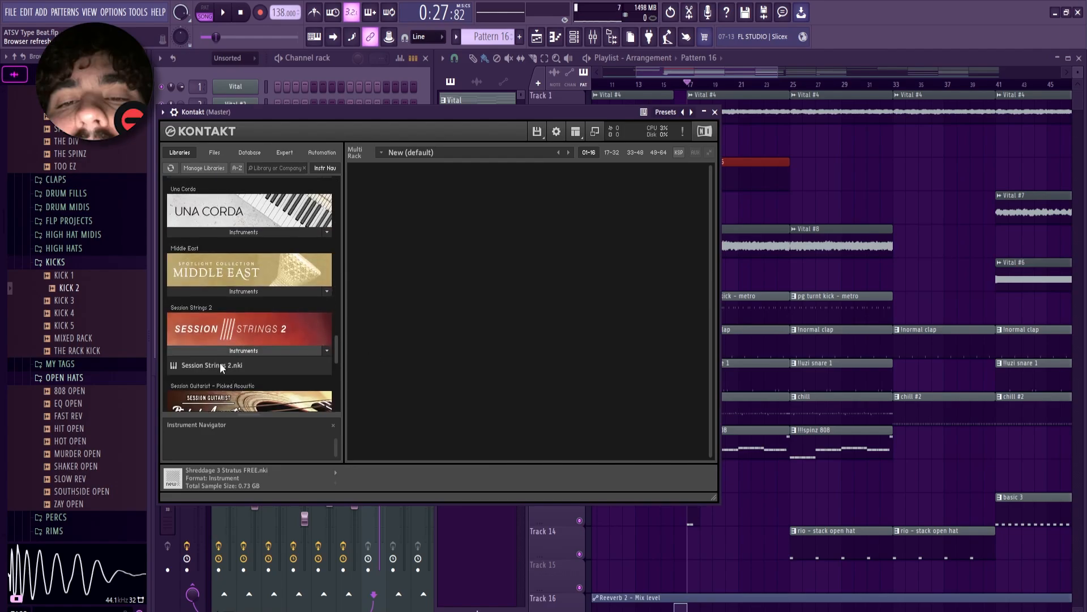
left_click(220, 365)
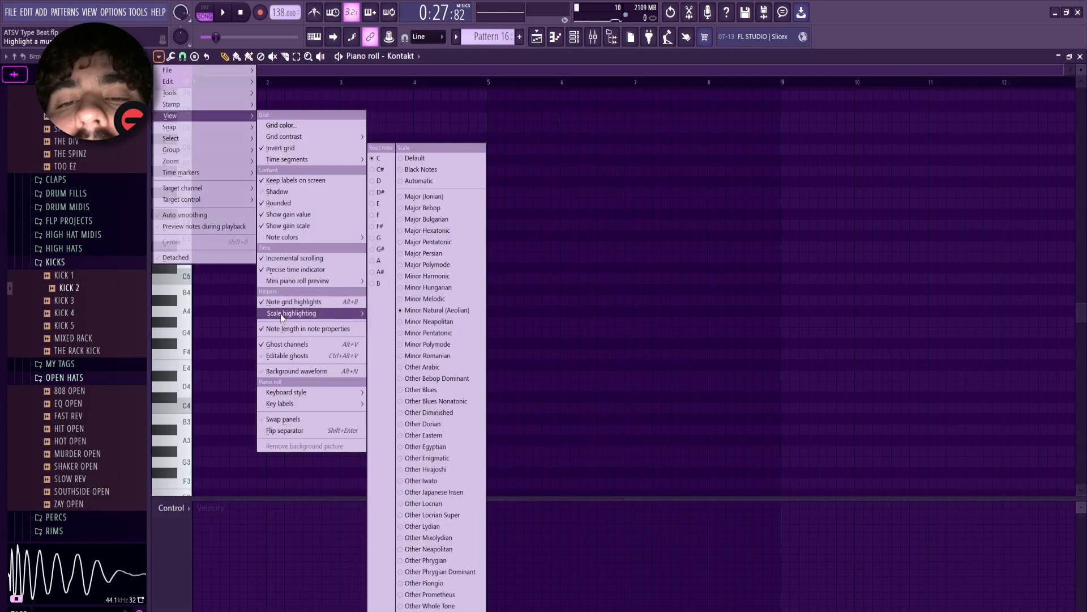
Set the root note of the Kontakt piano roll's scale highlighting to E.
left_click(384, 209)
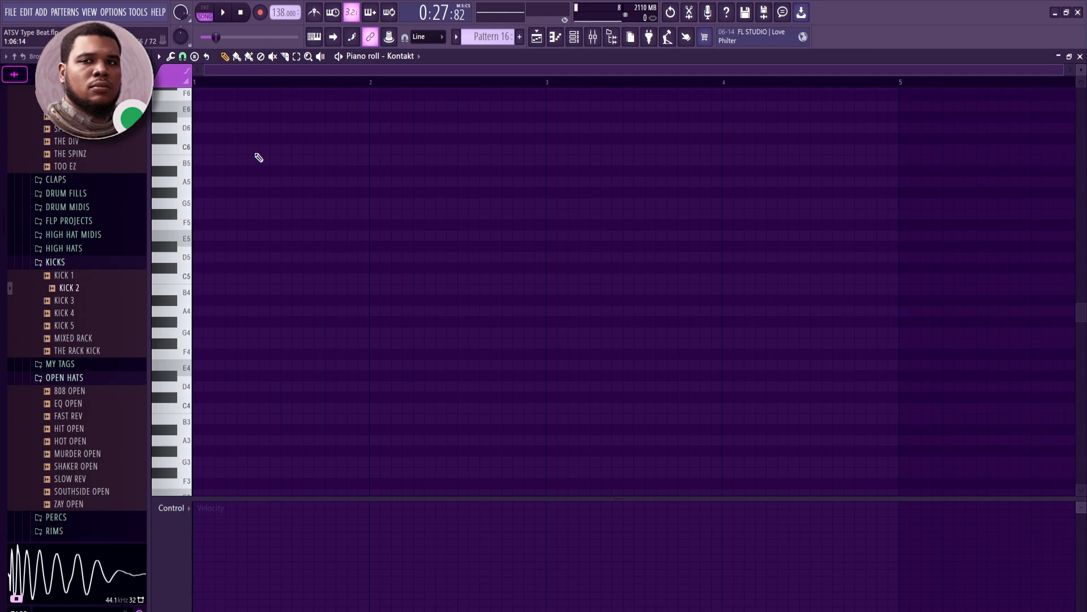
Replace the Pattern 16 clip on track 3 at bar 17 with the Vital pattern.
scroll(259, 158, "up", 1)
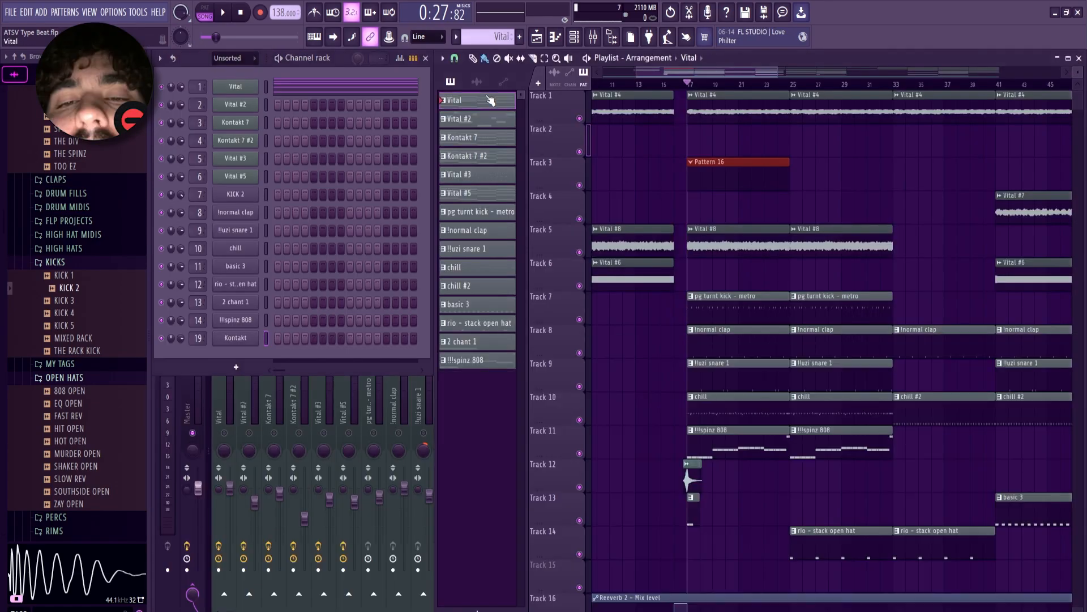
mouse_move(701, 179)
left_mouse_down()
mouse_move(701, 212)
mouse_move(702, 168)
left_mouse_up()
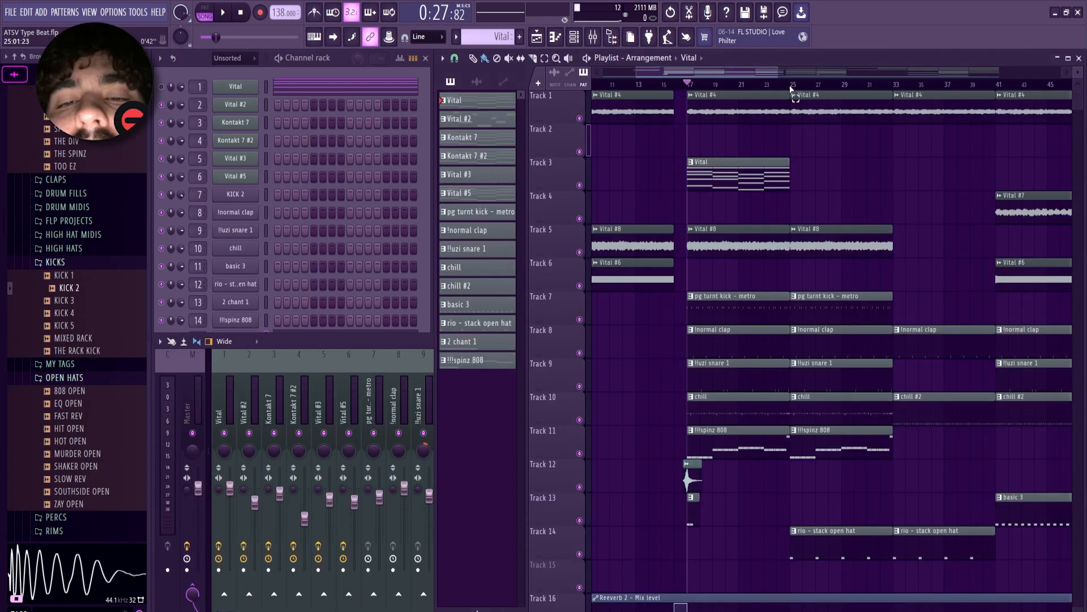
left_click_drag(790, 85, 692, 105)
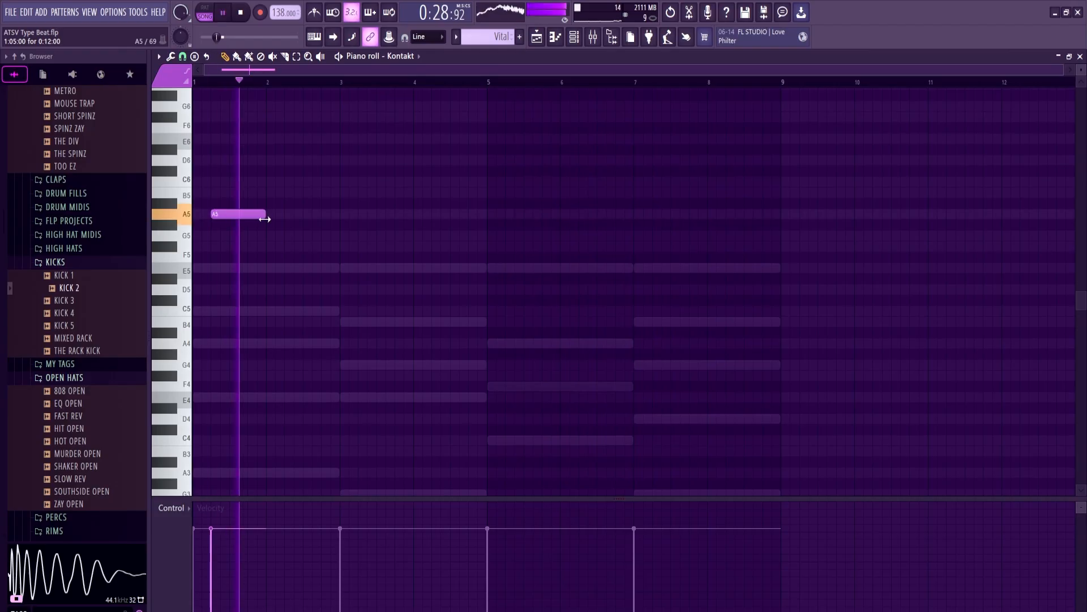
Draw a two-bar Kontakt phrase from bar 1: a long A5, two short G5 notes, E5 and G5.
mouse_move(257, 213)
left_mouse_down()
mouse_move(241, 214)
mouse_move(384, 214)
left_mouse_up()
left_click(392, 235)
left_click(425, 236)
left_click_drag(453, 268, 680, 268)
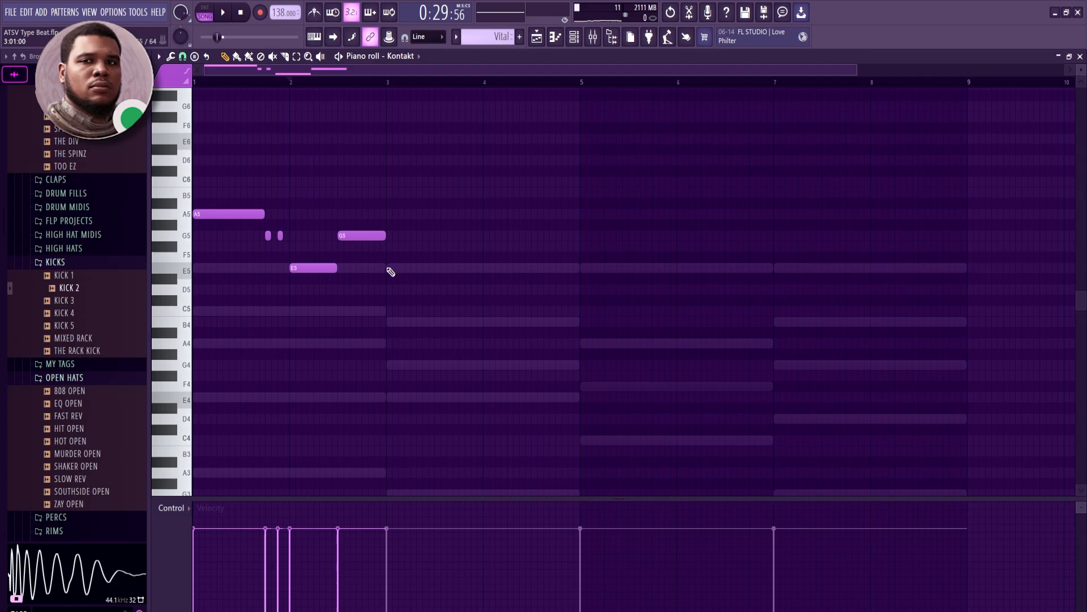
Duplicate the two-bar phrase through bar 8 and vary the pitches, starting the copies on B4, E5 and E5 and ending on B5.
left_click_drag(487, 146, 195, 400)
key("ctrl+b")
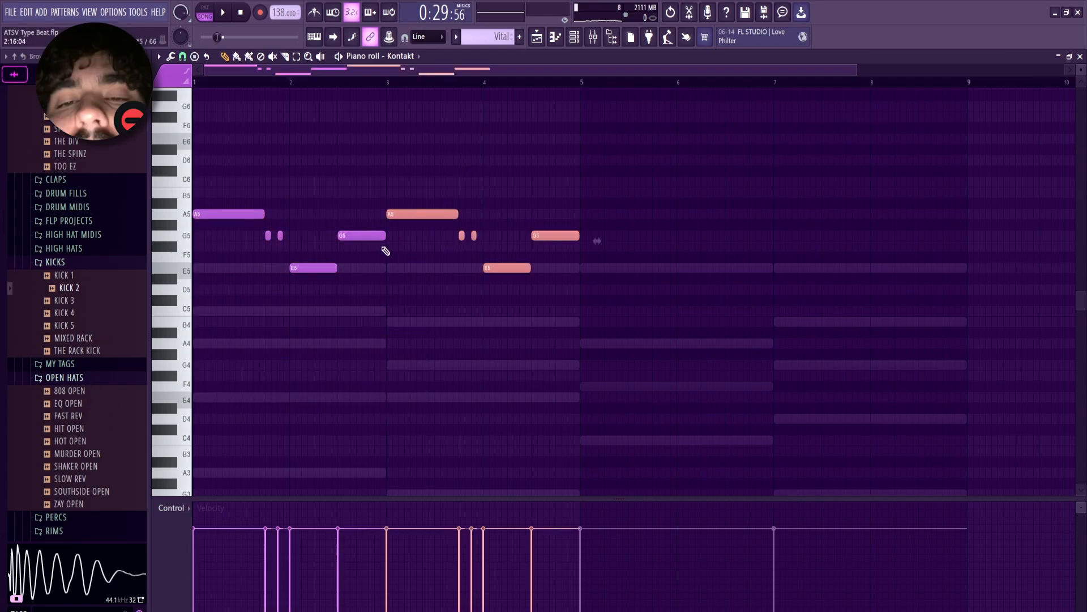
left_click_drag(413, 216, 413, 271)
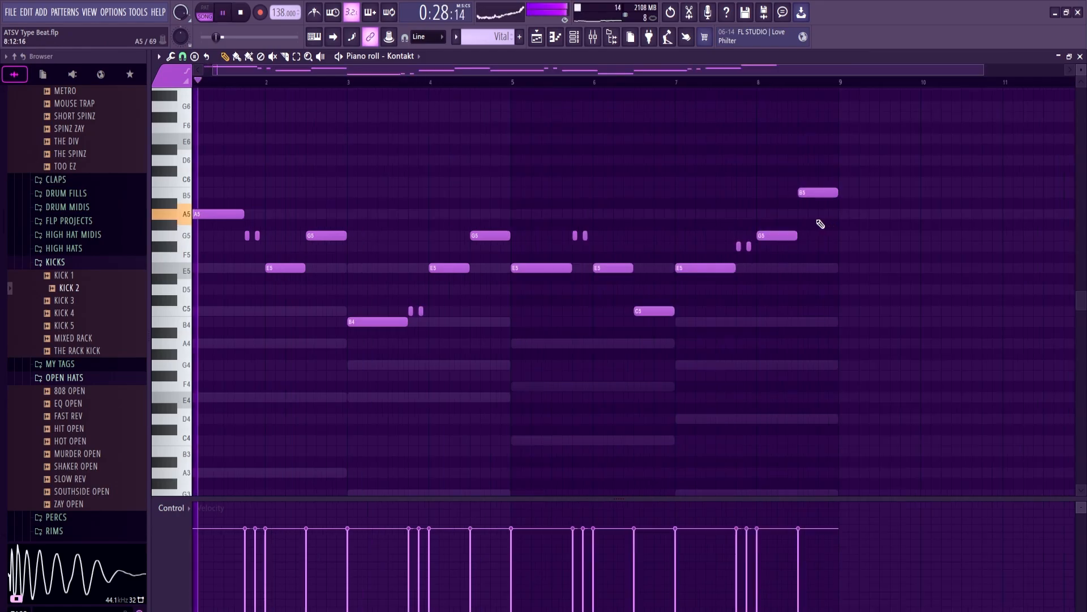
Nudge the pairs of short notes in the Kontakt melody slightly later in time during playback.
scroll(490, 189, "down", 1)
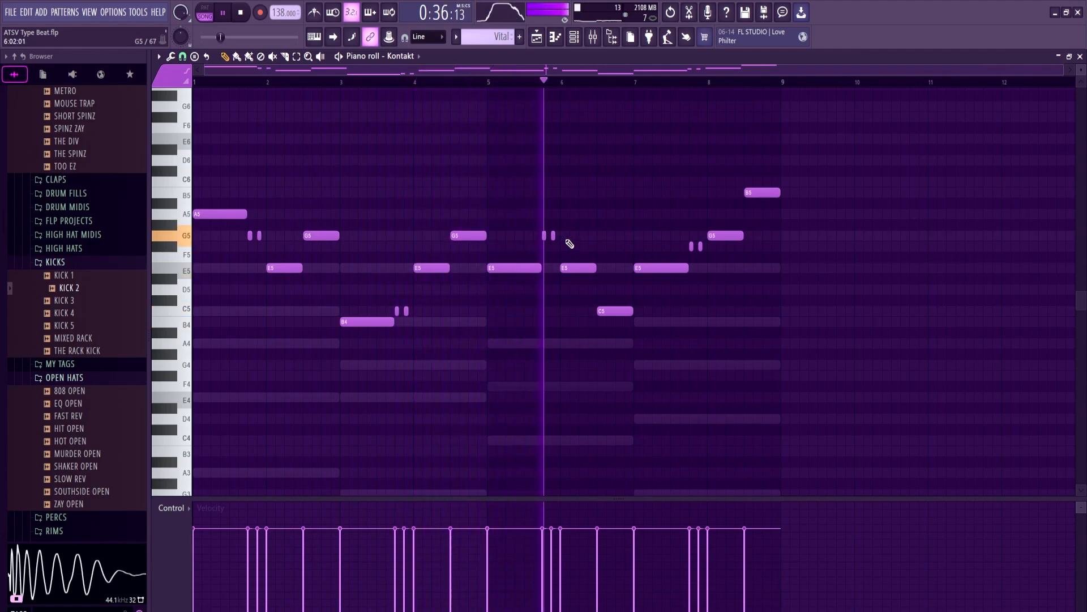
left_click_drag(568, 235, 541, 237)
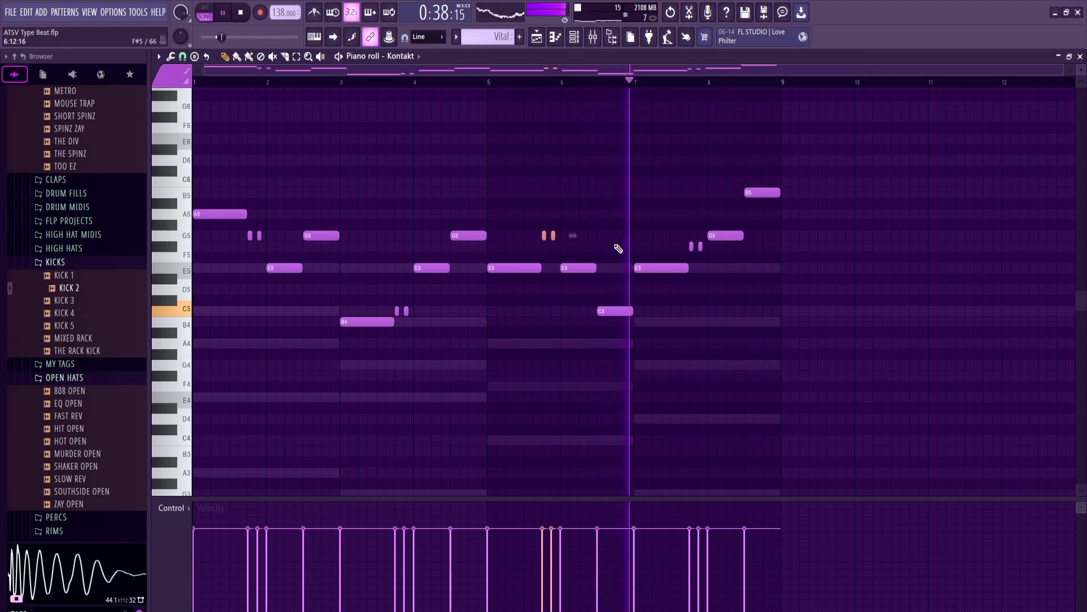
left_click_drag(708, 251, 687, 246)
left_click_drag(413, 310, 396, 311)
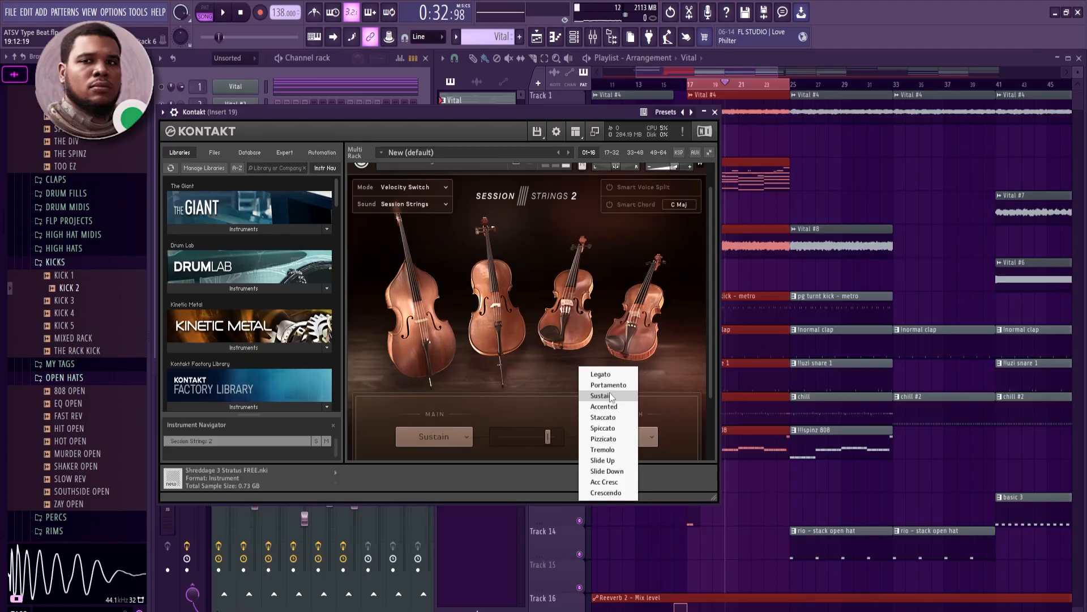
Set the velocity switch articulation of Session Strings 2 to Sustain and close the Kontakt window.
left_click(611, 395)
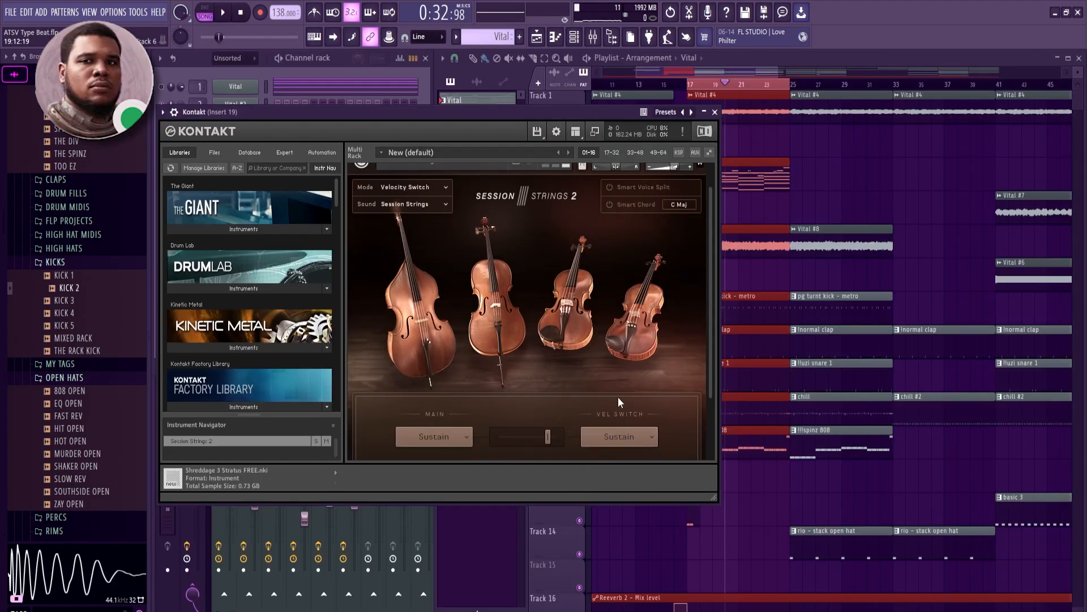
left_click_drag(578, 111, 587, 113)
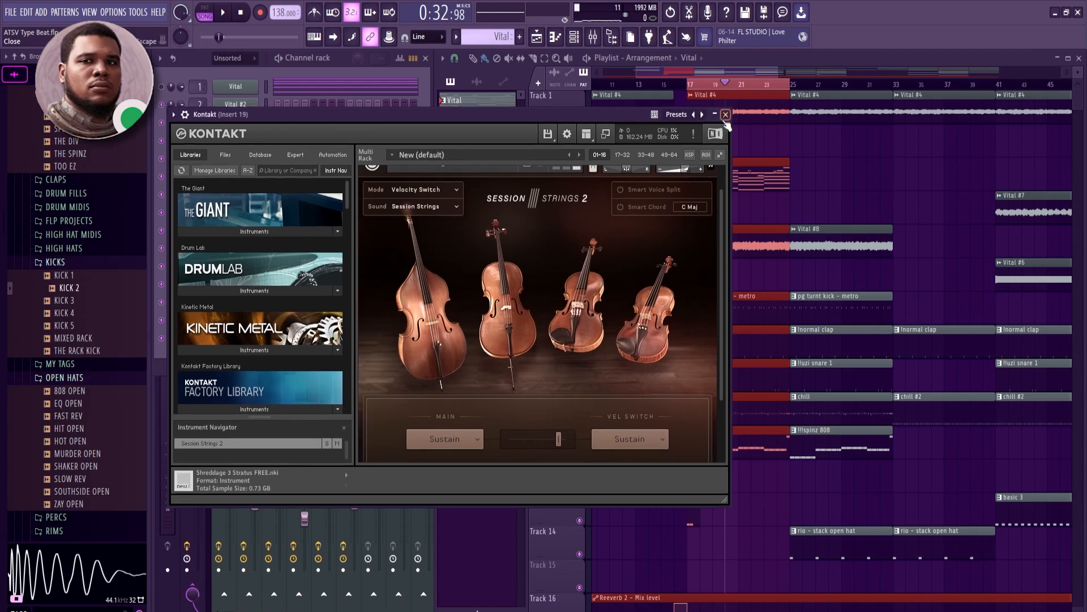
left_click(725, 114)
Randomize the velocities of the Kontakt melody notes slightly and return to the playlist.
left_click(358, 345)
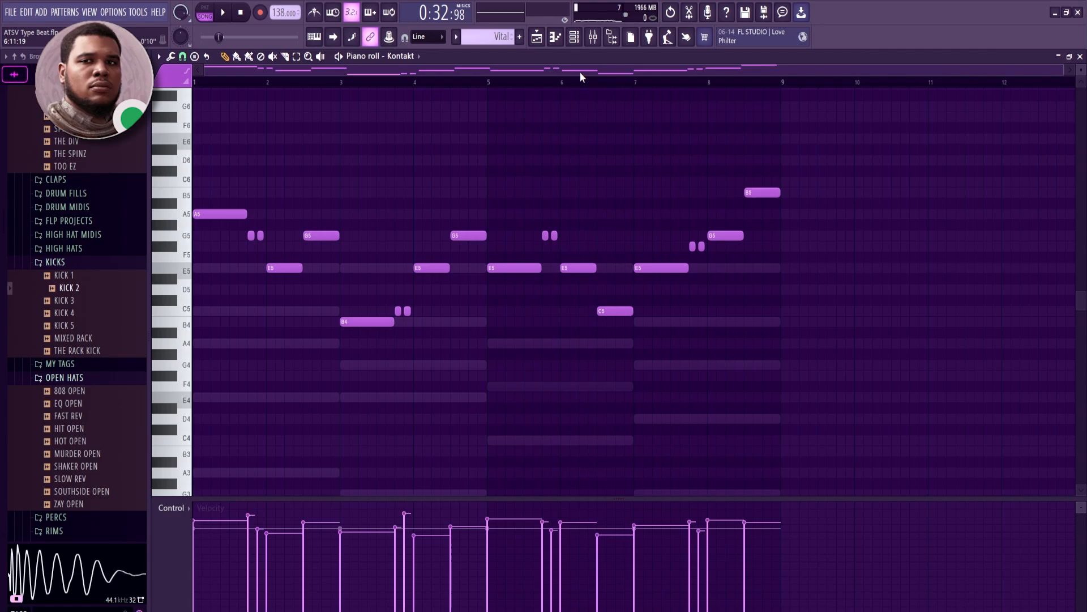
left_click(1079, 57)
left_click_drag(693, 85, 716, 70)
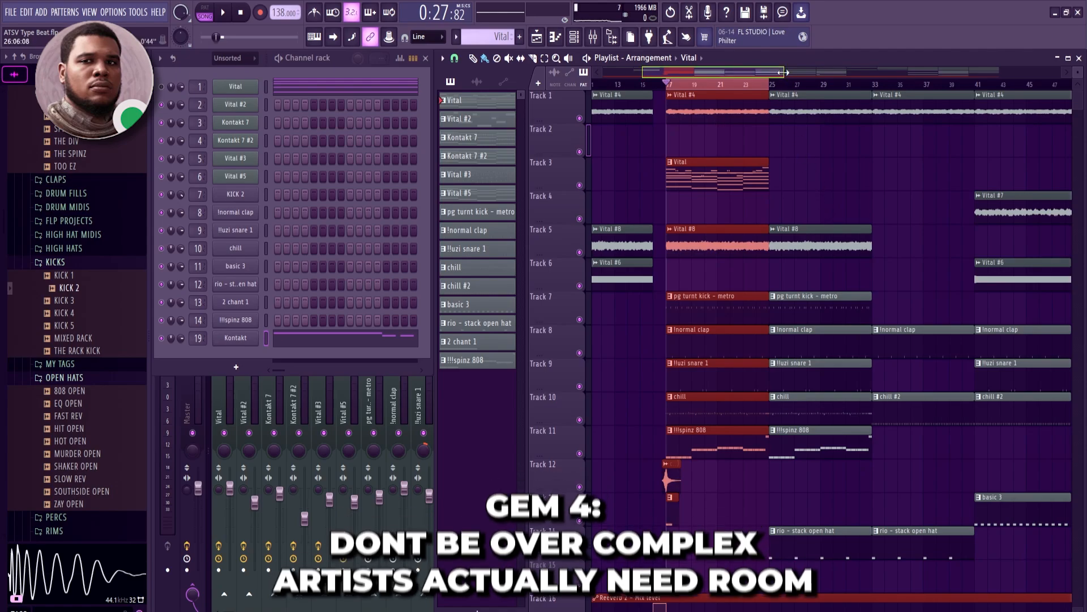
Trim the Vital #4, Vital #8 and Vital #6 clips before the drop to end at bar 16.
mouse_move(787, 72)
left_mouse_down()
mouse_move(742, 74)
mouse_move(754, 86)
mouse_move(740, 86)
mouse_move(758, 92)
left_mouse_up()
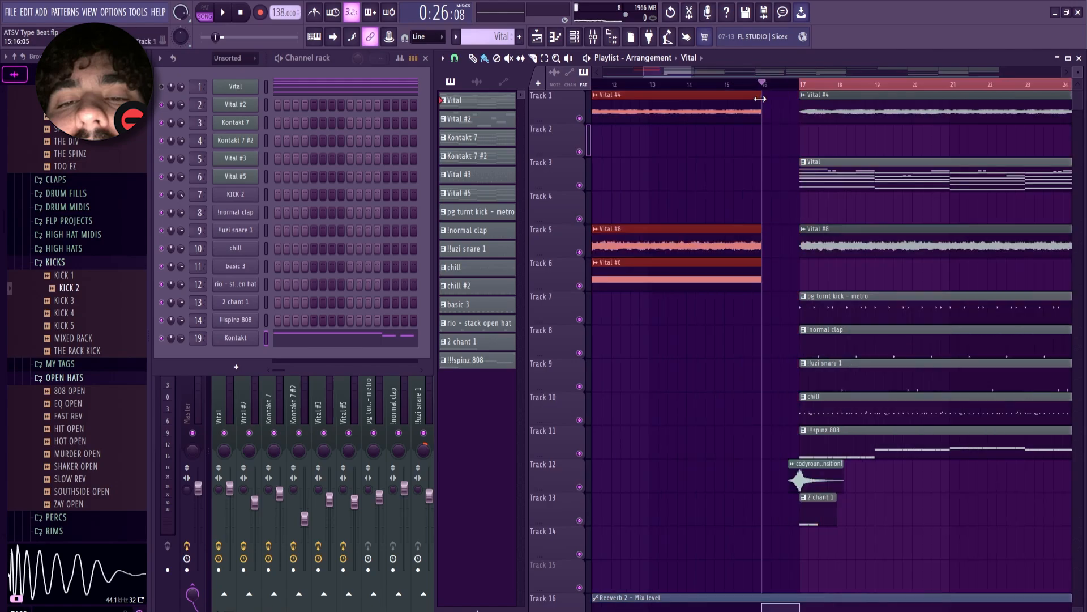
left_click_drag(788, 97, 767, 100)
left_click(760, 85)
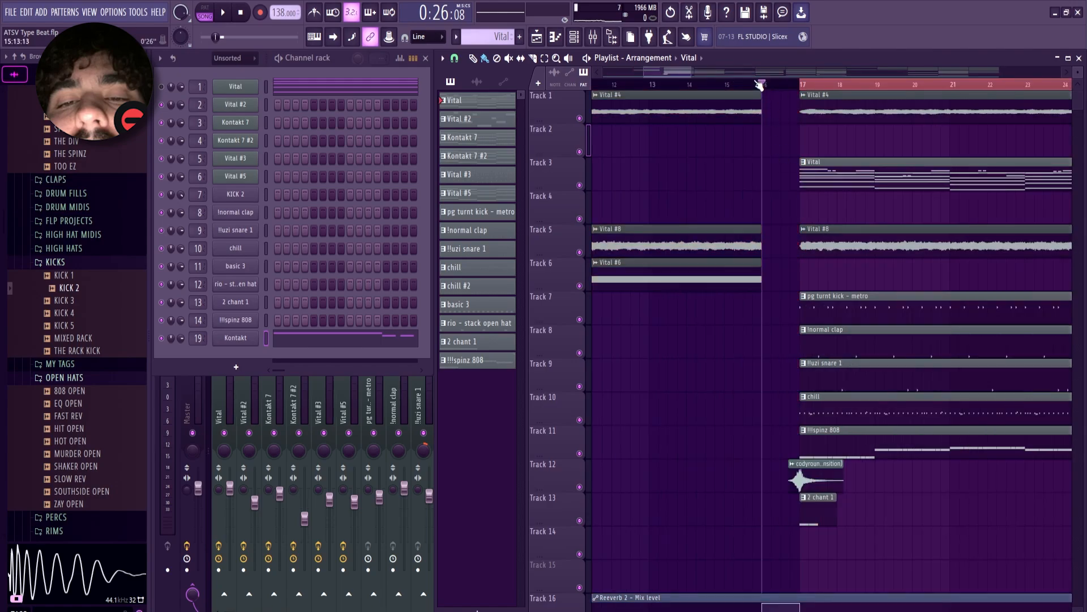
Play the transition into the drop with tracks 12 and 13 muted.
scroll(711, 111, "down", 2)
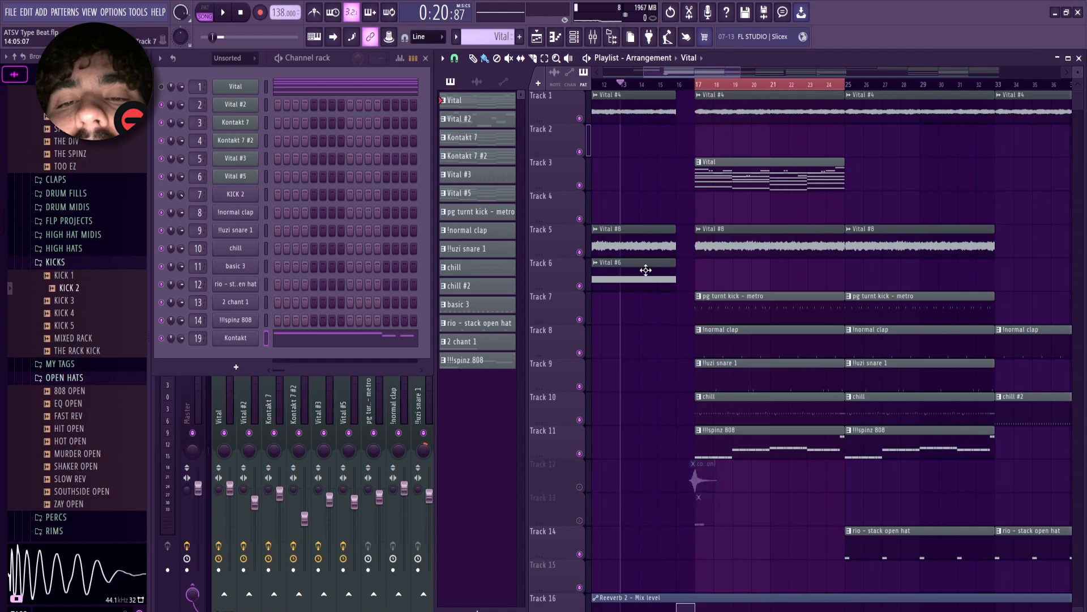
left_click(652, 86)
key("space")
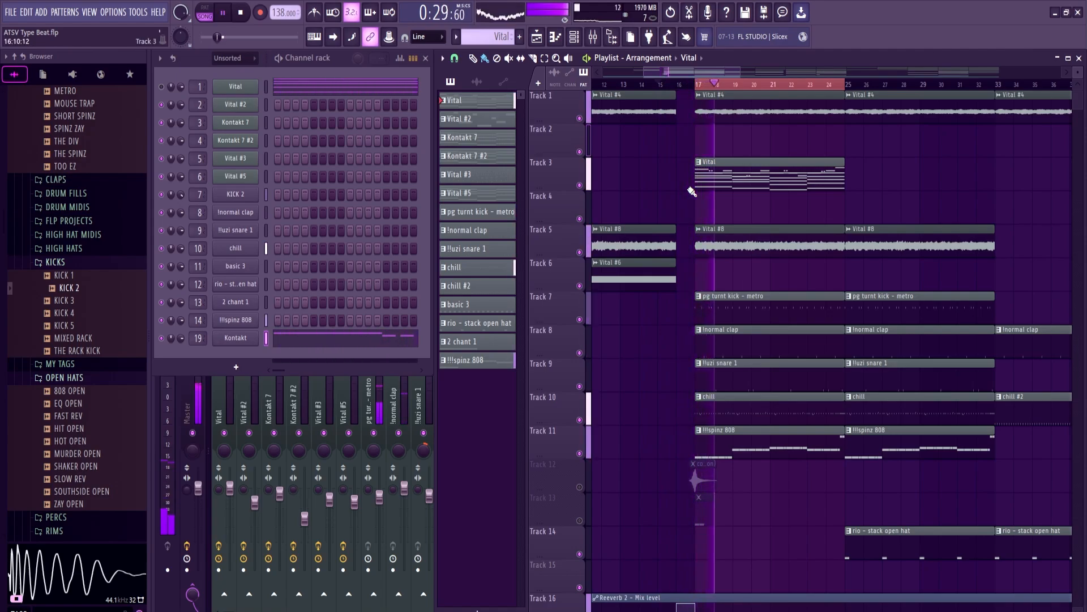
key("space")
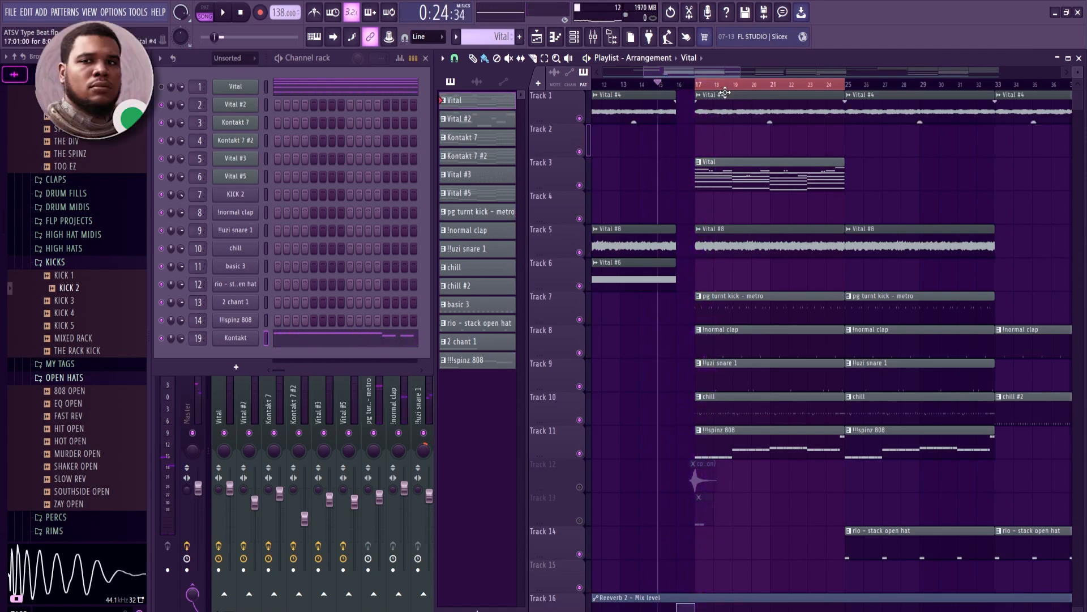
Unmute tracks 12 and 13 and clear the time selection over bars 17 to 25.
left_click(579, 487)
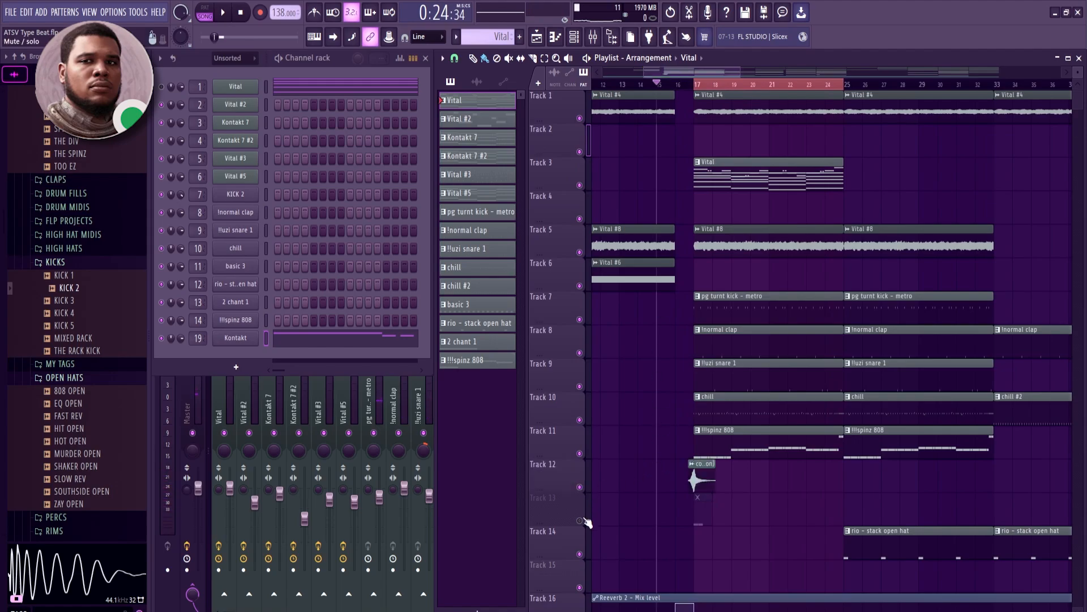
left_click_drag(709, 73, 694, 74)
right_click(781, 86)
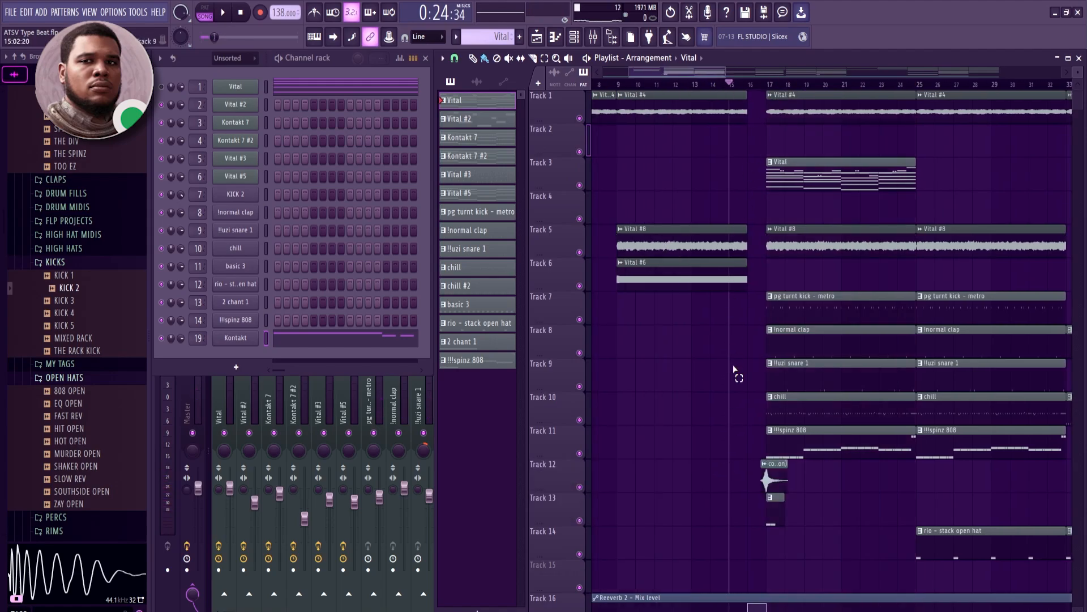
Extend the Vital #4, Vital #8 and Vital #6 clips before the drop to bar 17 and play the transition.
left_click_drag(735, 371, 747, 94)
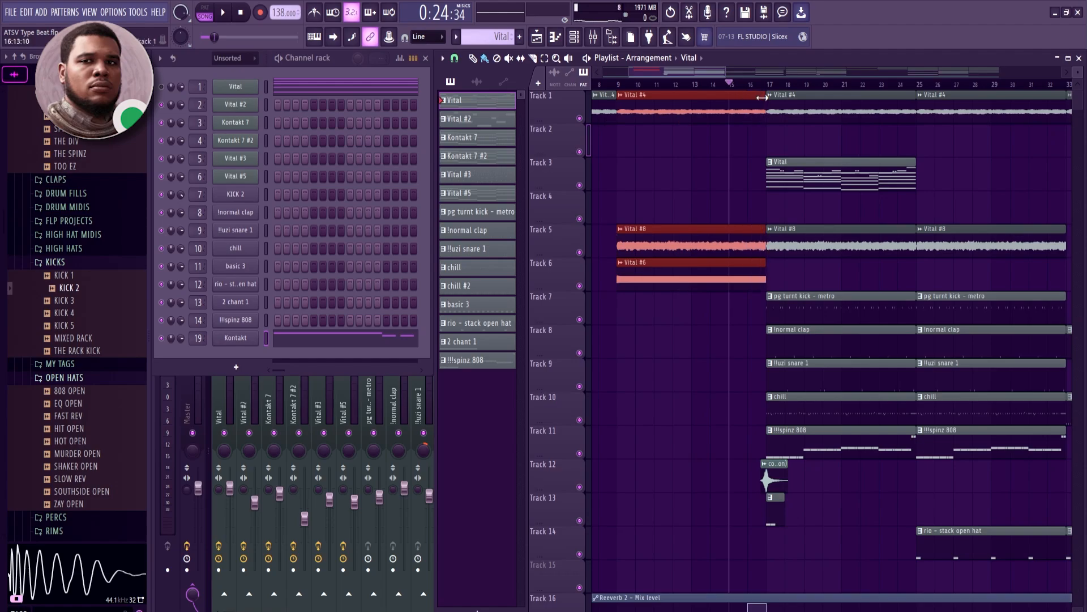
left_click(748, 186, "ctrl")
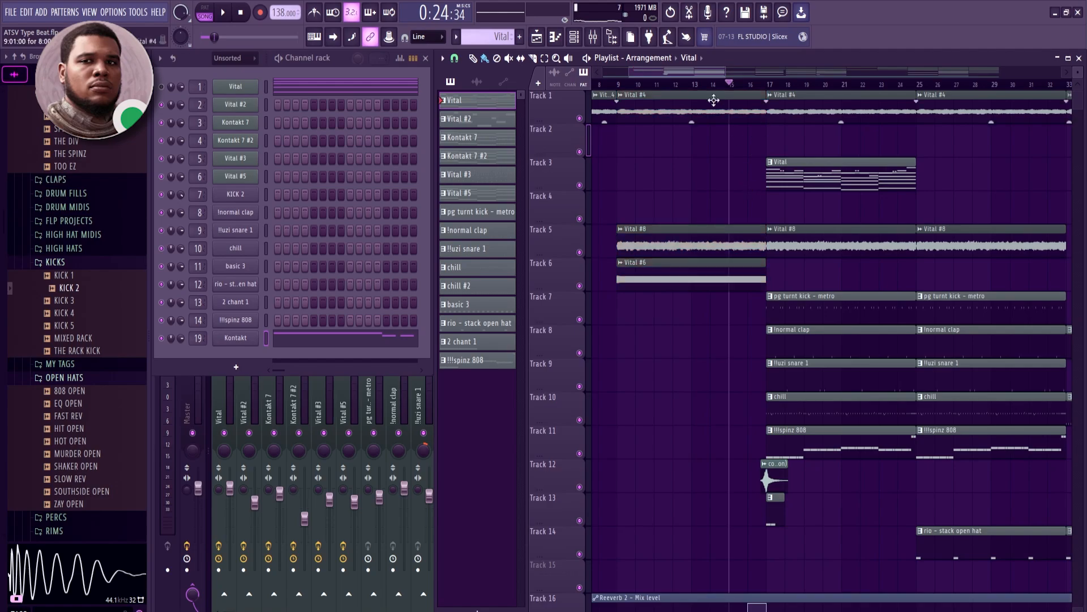
left_click_drag(704, 73, 742, 69)
key("space")
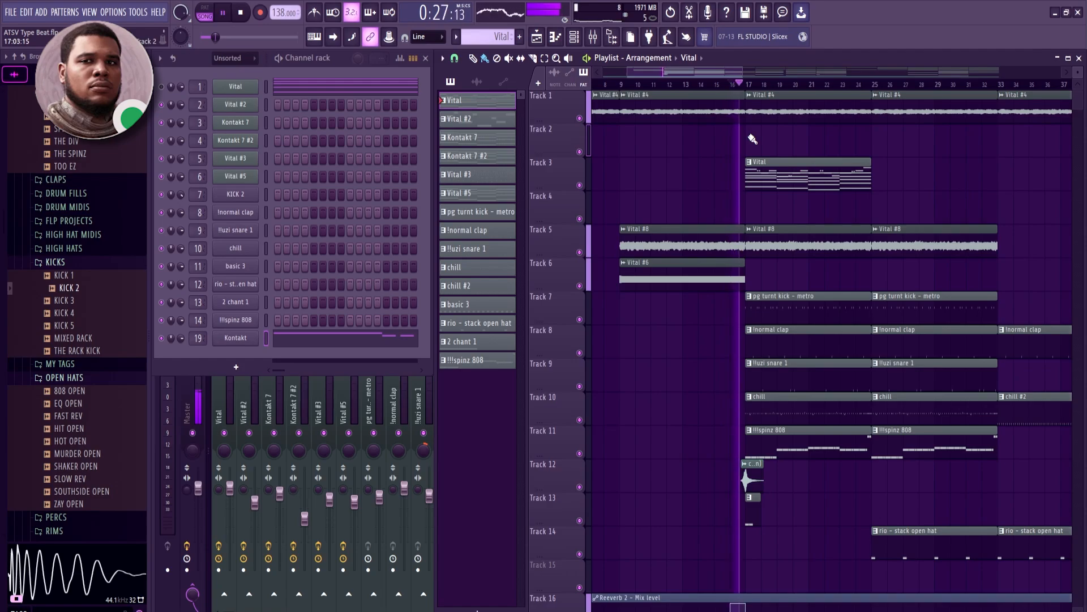
key("space")
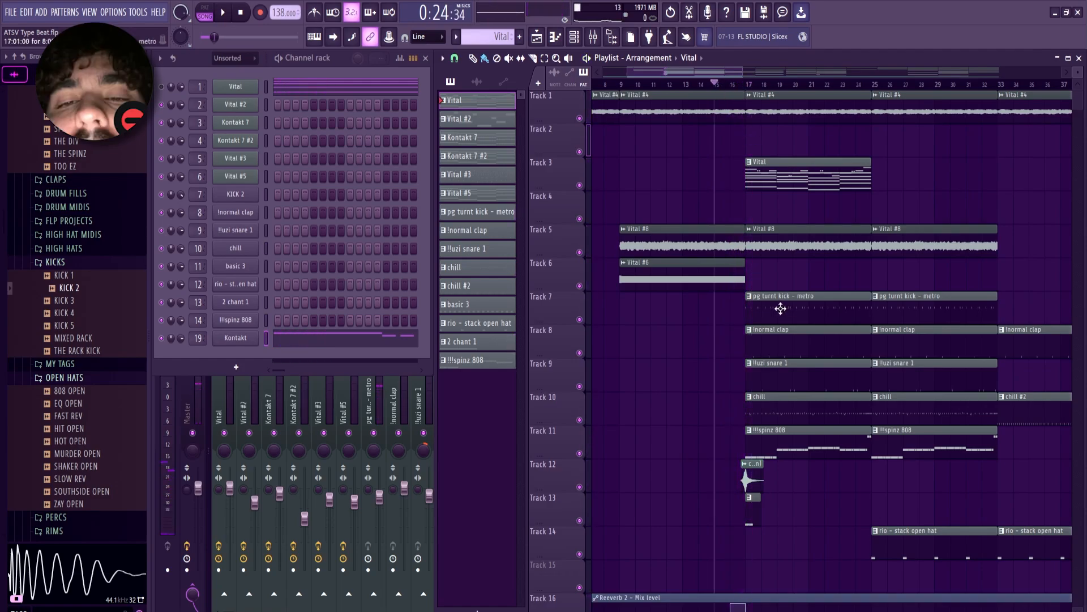
Place copies of the chill, !normal clap and !!uzi snare 1 patterns at bar 9 on tracks 10, 8 and 9.
left_click(780, 305)
left_click(781, 407)
left_click(612, 424)
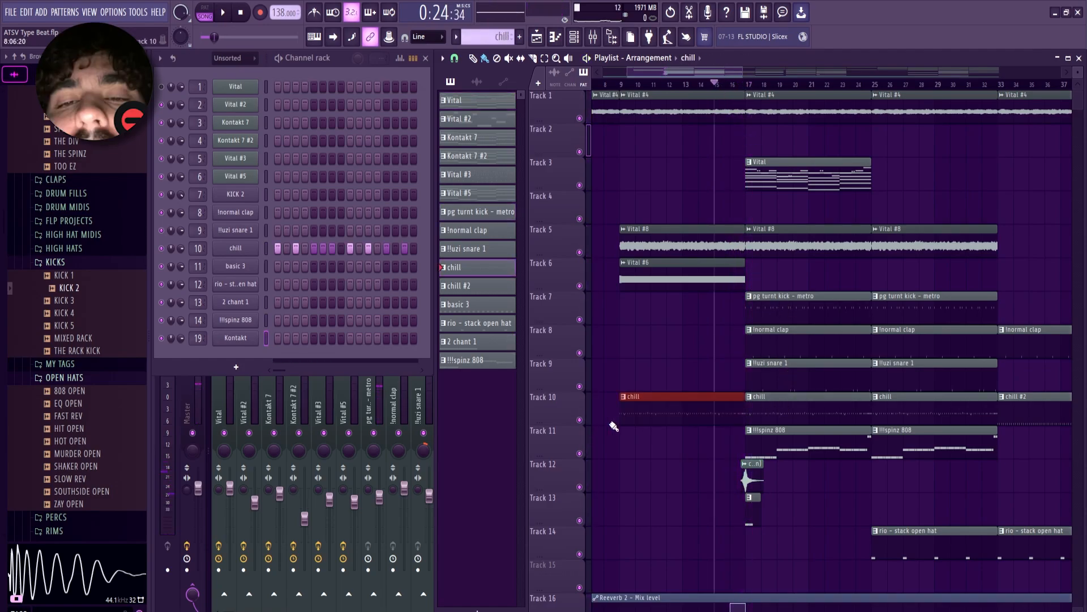
left_click(814, 382)
left_click(796, 339)
left_click(629, 345)
left_click(756, 378)
left_click(629, 384)
Trim the !!uzi snare 1 and chill clips before the drop to end halfway through bar 16.
left_click_drag(610, 343, 680, 413)
scroll(741, 445, "up", 5)
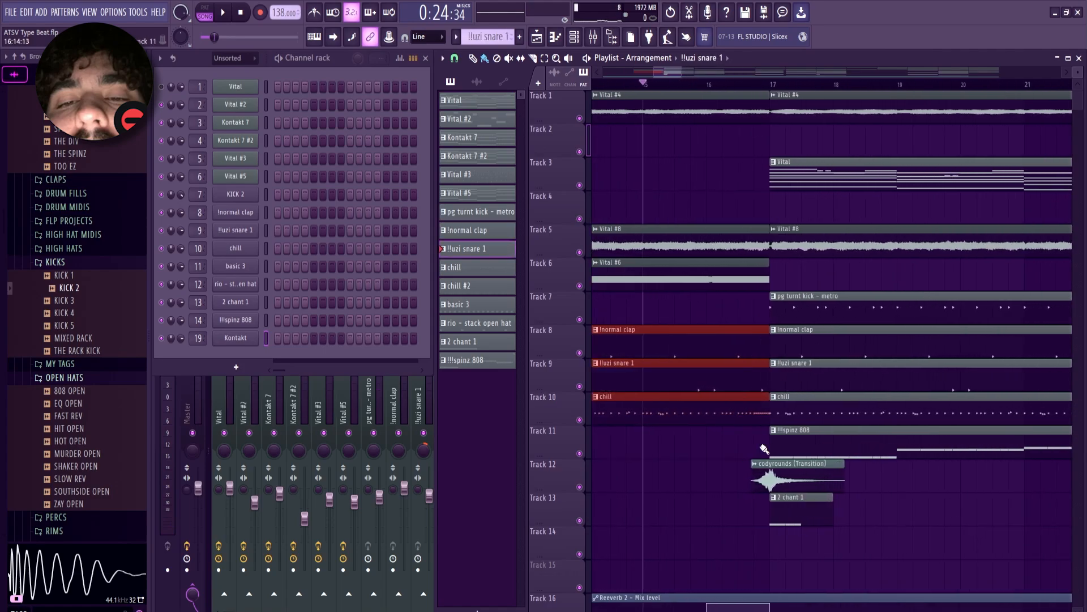
scroll(756, 445, "up", 2)
left_click_drag(750, 379, 766, 395)
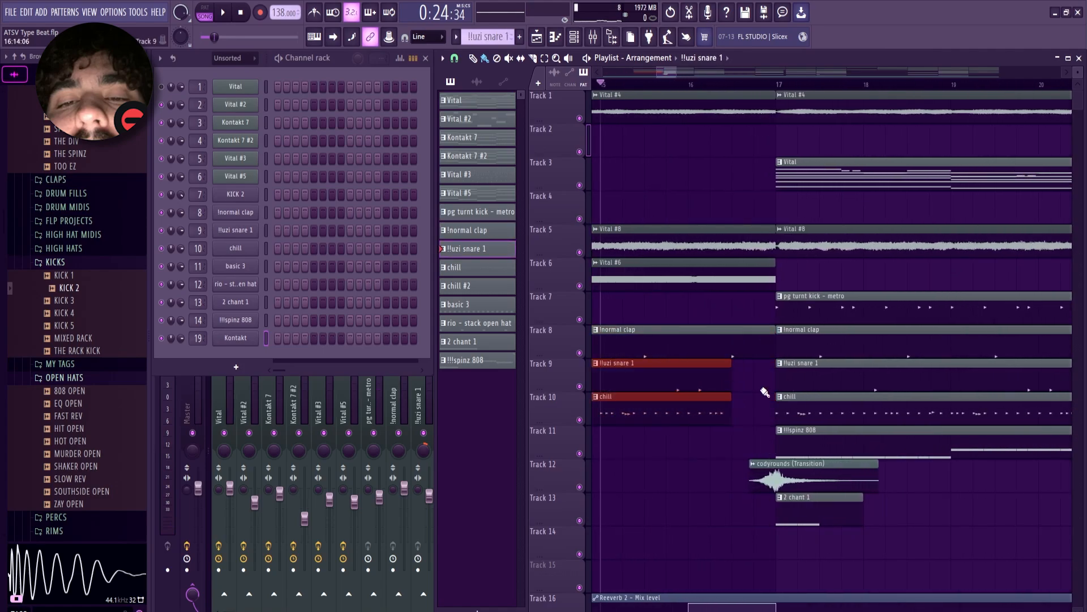
key("ctrl+d")
Trim the Vital #6 clip before the drop to end halfway through bar 16 and play the transition.
left_click_drag(683, 264, 663, 265)
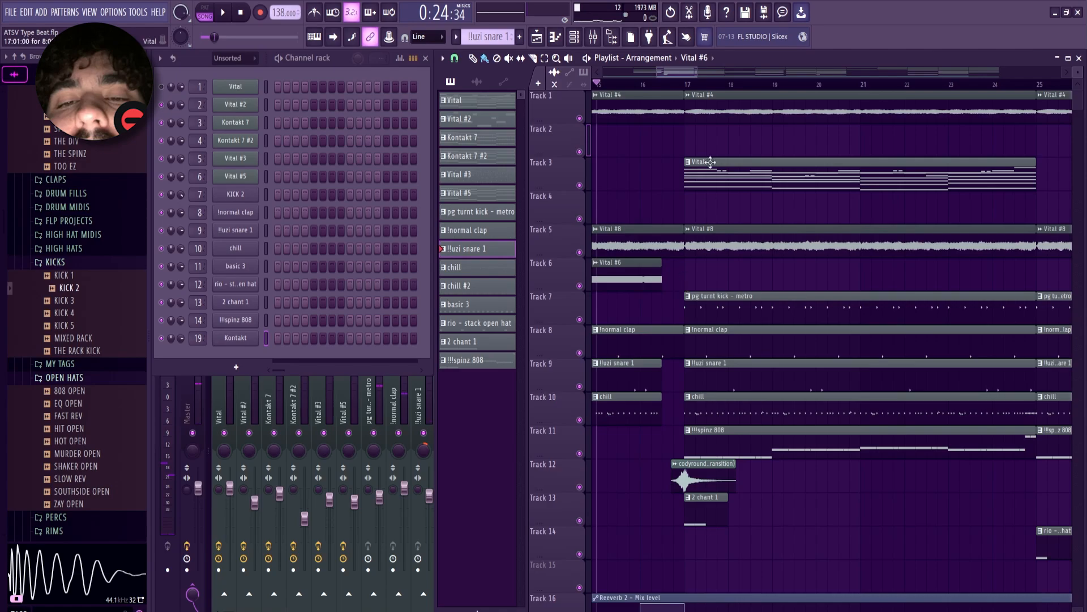
key("space")
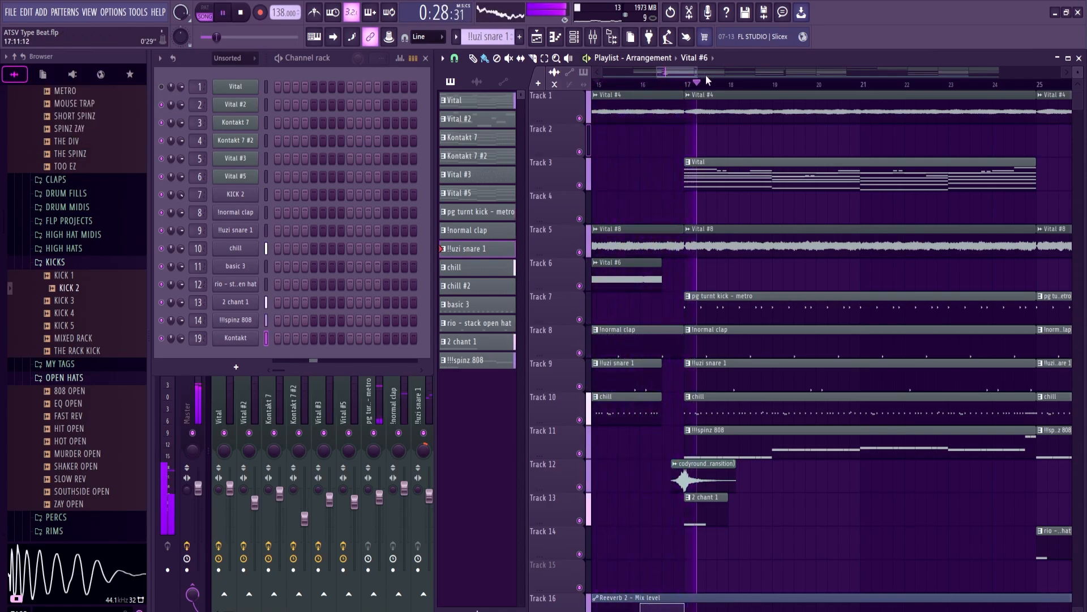
mouse_move(697, 72)
left_mouse_down()
mouse_move(734, 72)
mouse_move(710, 73)
left_mouse_up()
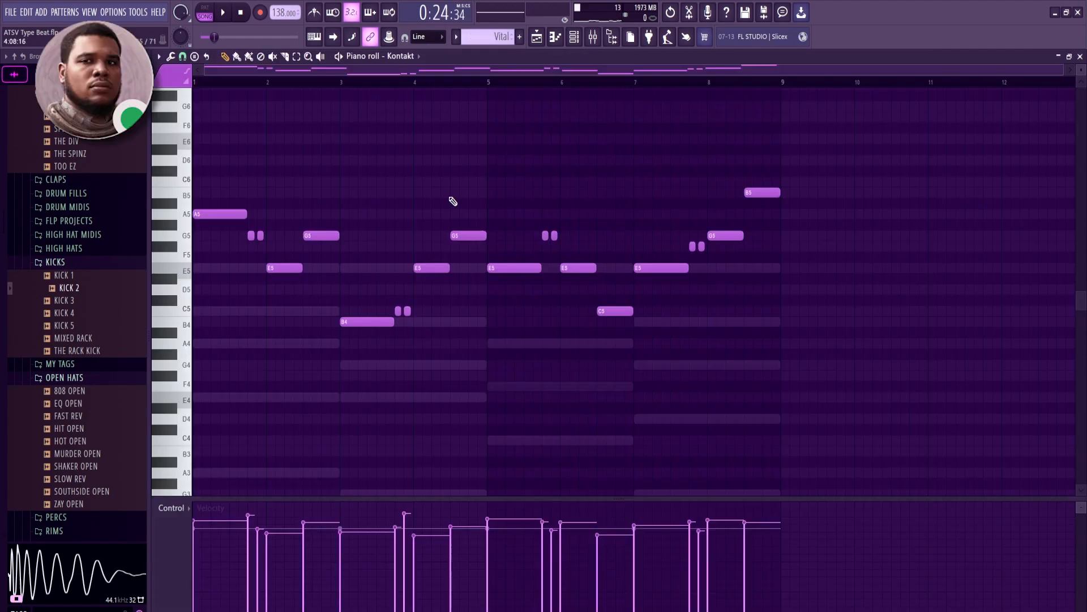
Revise the Kontakt melody notes in the piano roll and repeat the Vital clip on track 3 at bar 25.
left_click_drag(481, 114, 809, 223)
scroll(759, 282, "down", 2)
key("ctrl+a")
left_click_drag(434, 270, 195, 278)
left_click(818, 144)
key("space")
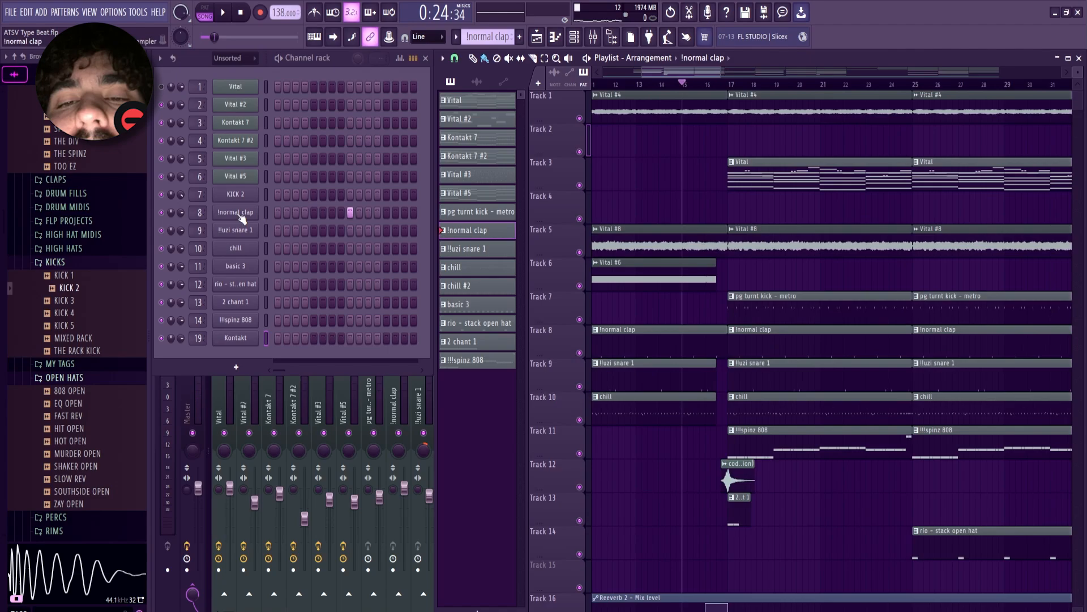
Raise the !normal clap mixer track's volume slightly while playing the transition into the drop.
left_click(241, 214)
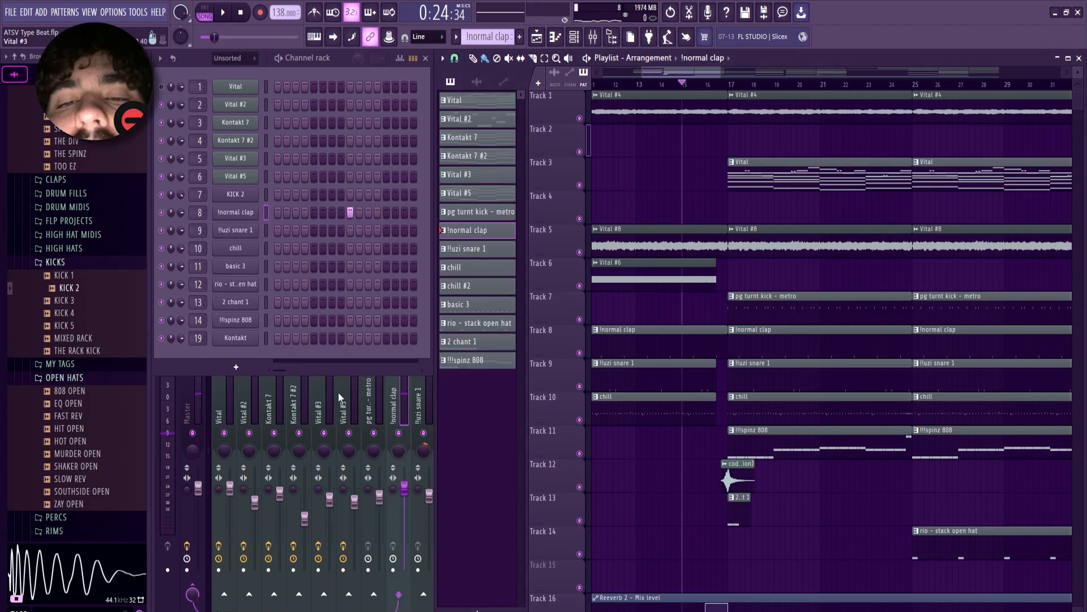
key("F9")
key("space")
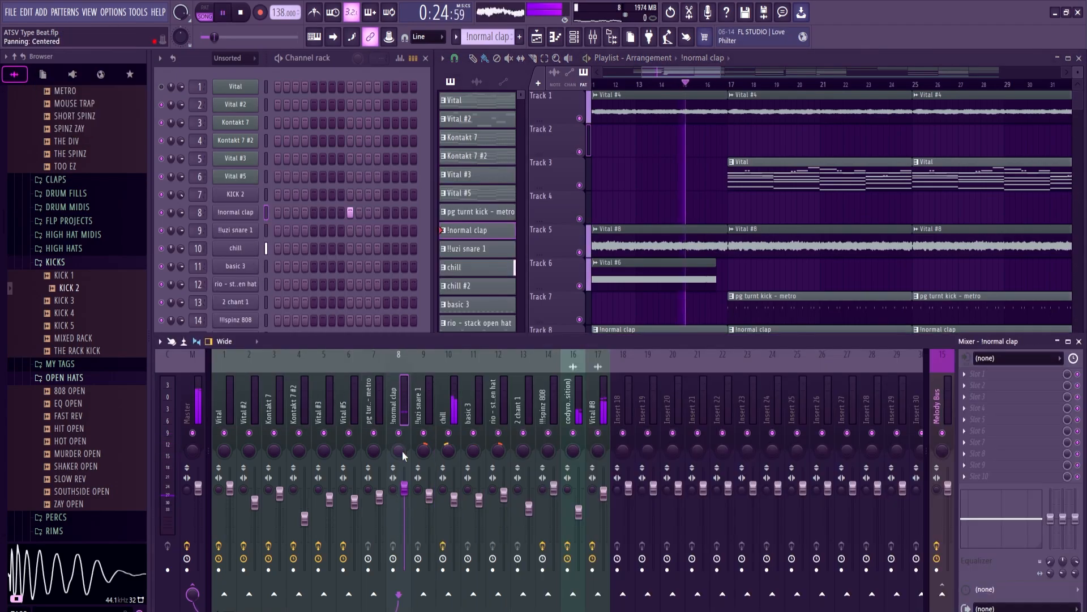
left_click(702, 75)
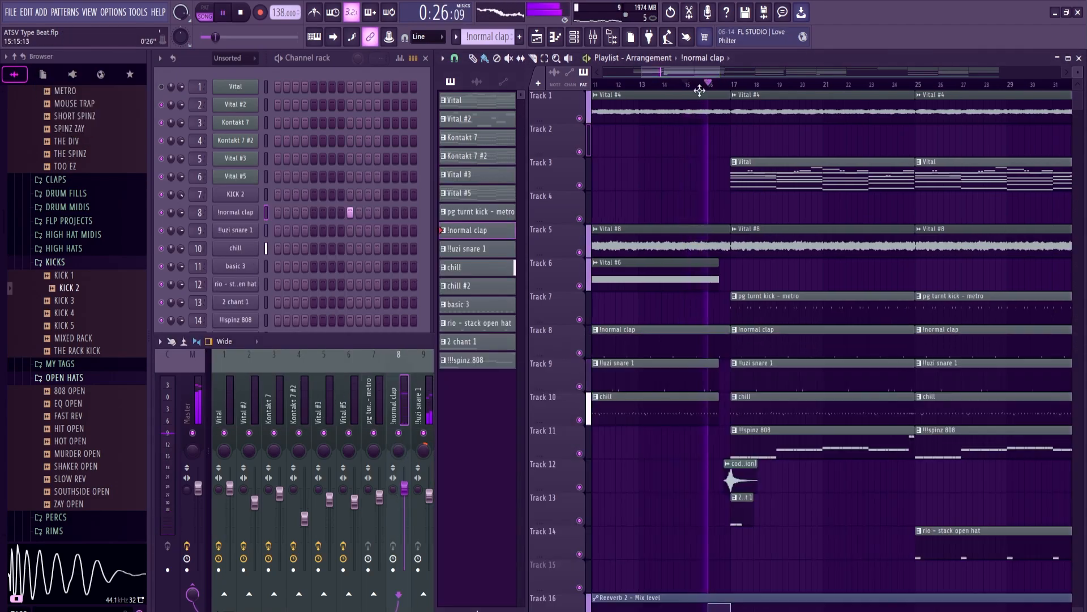
left_click(402, 401)
left_click_drag(402, 475, 402, 472)
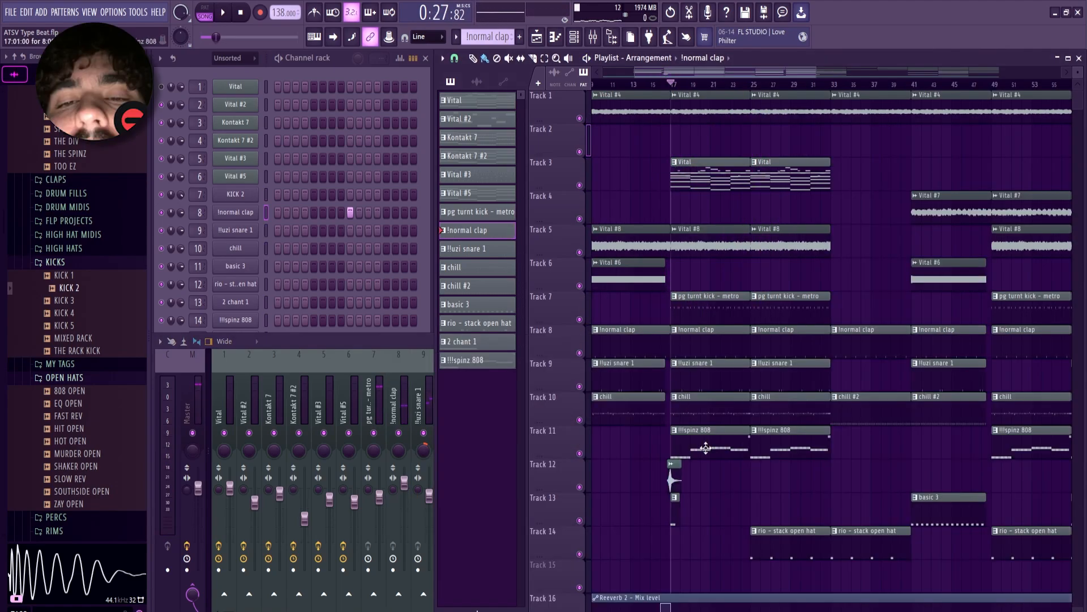
Select the chill hi-hat pattern and find the Cxdy Go To Kit's HH MXXX's folder in the sample browser.
left_click(465, 269)
left_click(239, 249)
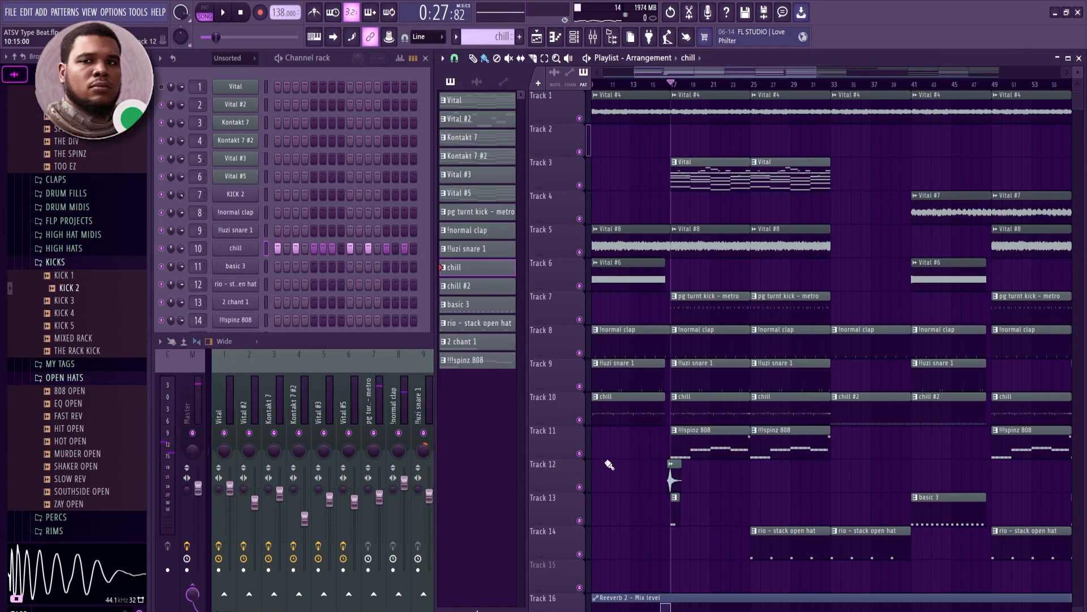
left_click(399, 346)
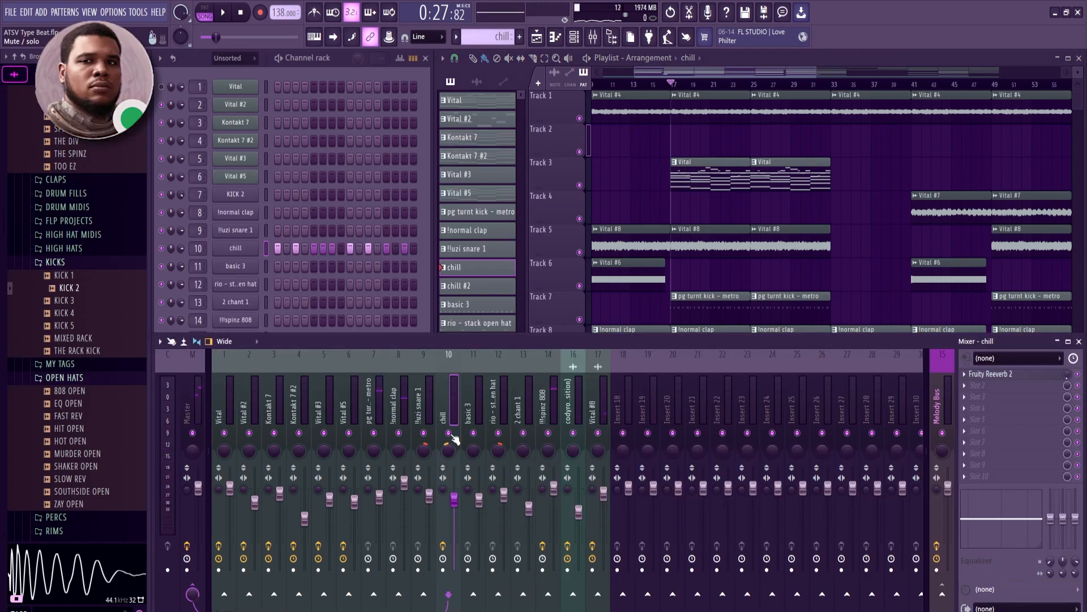
scroll(84, 307, "up", 6)
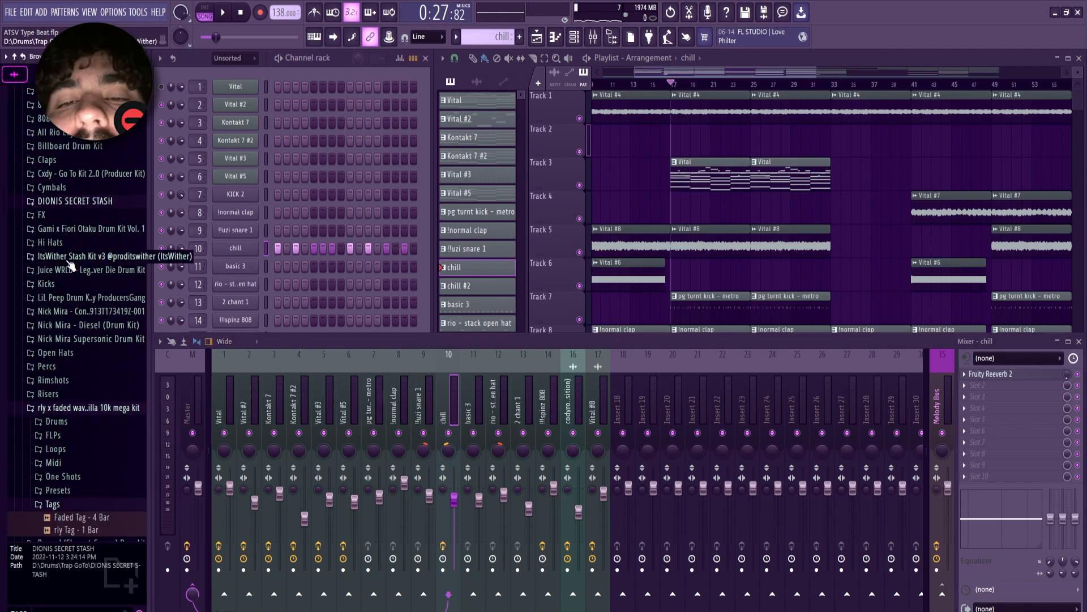
left_click(57, 242)
left_click(84, 334)
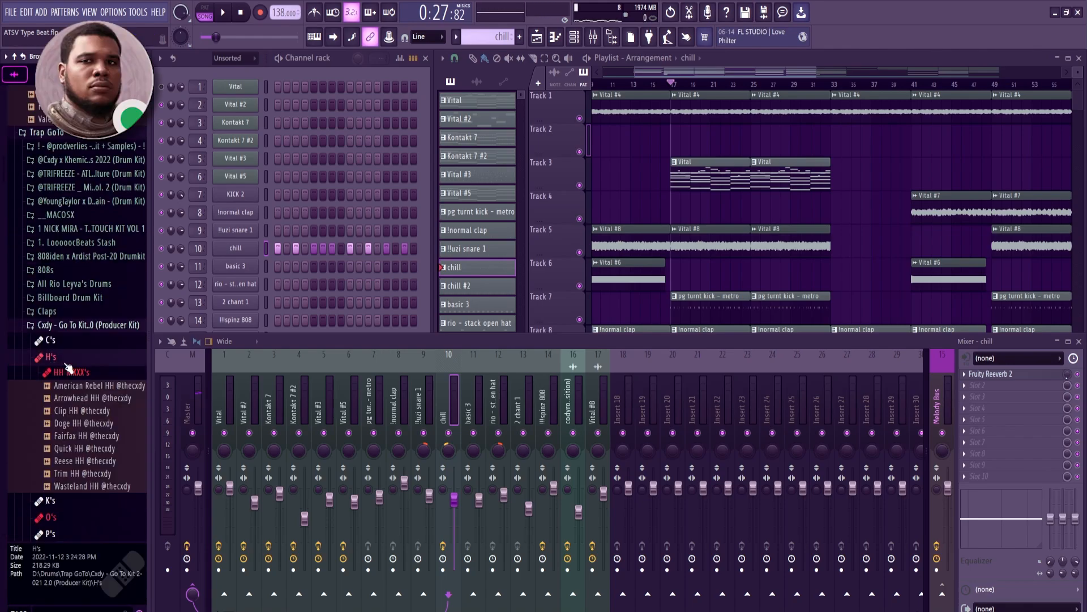
Mute the chill channel and audition the HH MXXX's hi-hat samples against the playing drop.
left_click(73, 385)
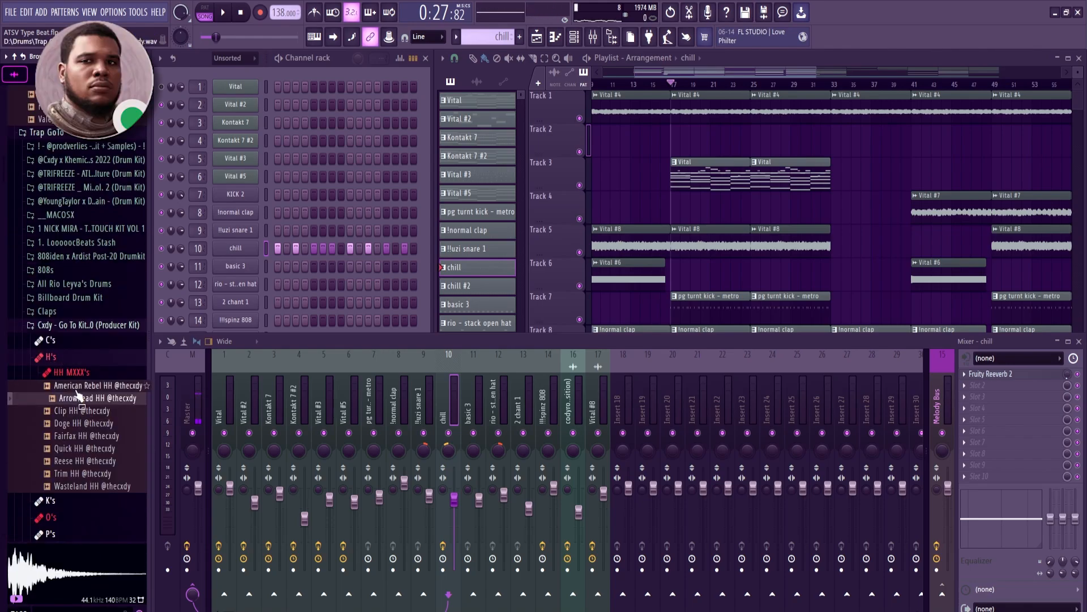
left_click(76, 387)
left_click(161, 248)
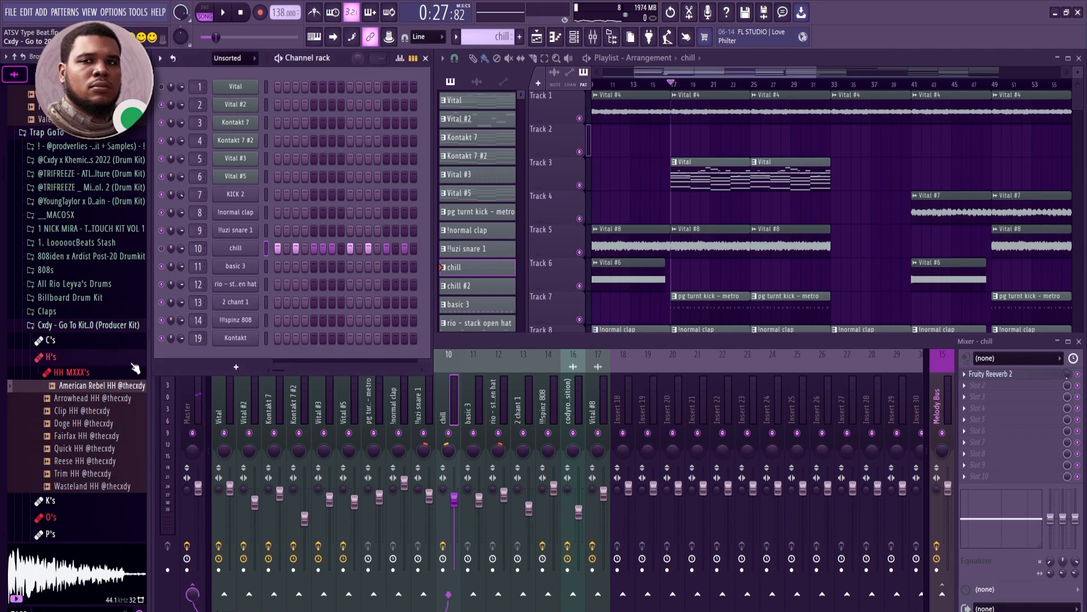
left_click(97, 388)
key("space")
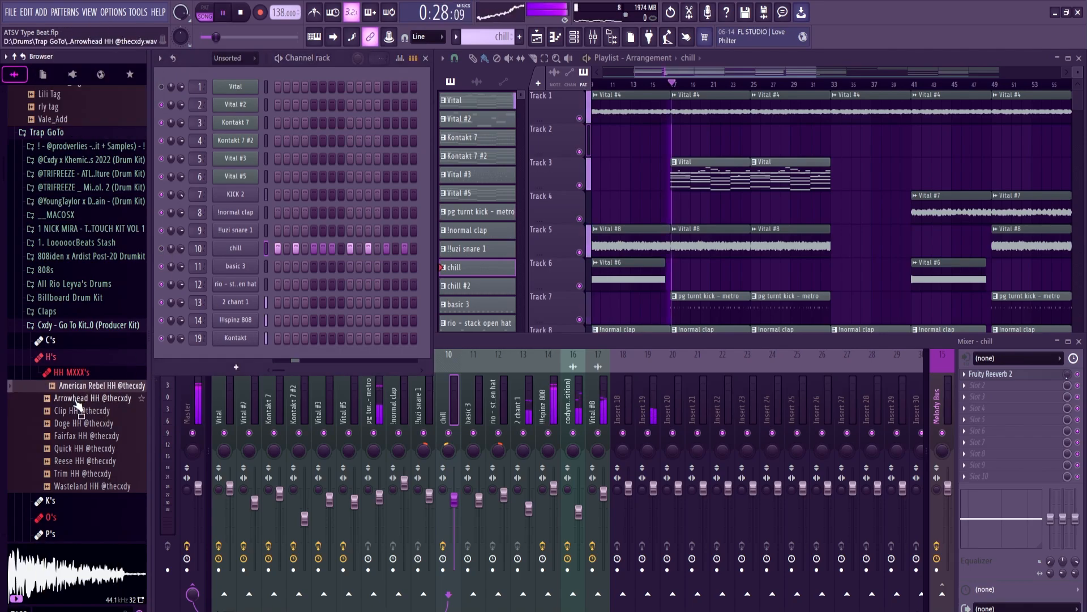
left_click(85, 397)
left_click(68, 412)
left_click(68, 423)
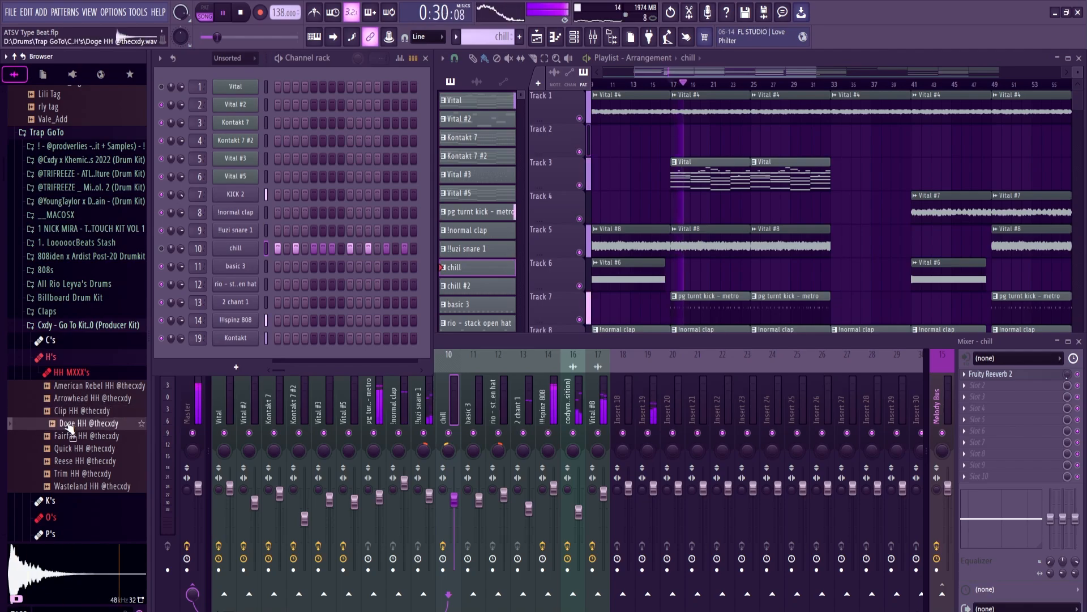
left_click(70, 436)
left_click(71, 449)
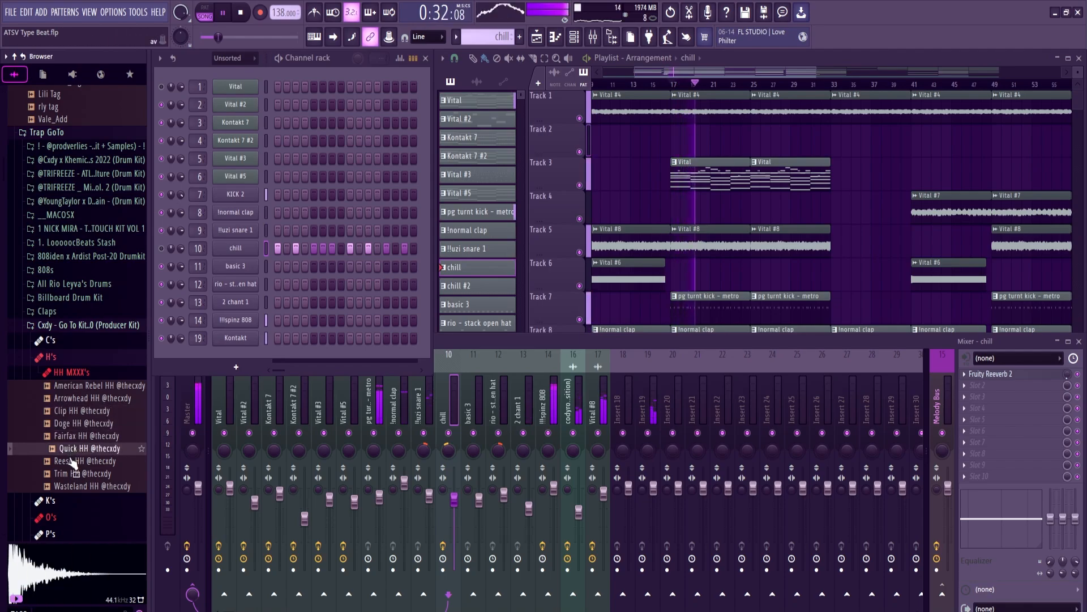
Try the Reese, Trim and Wasteland hi-hats in the chill channel while the drop plays.
left_click(72, 460)
left_click_drag(72, 459, 227, 248)
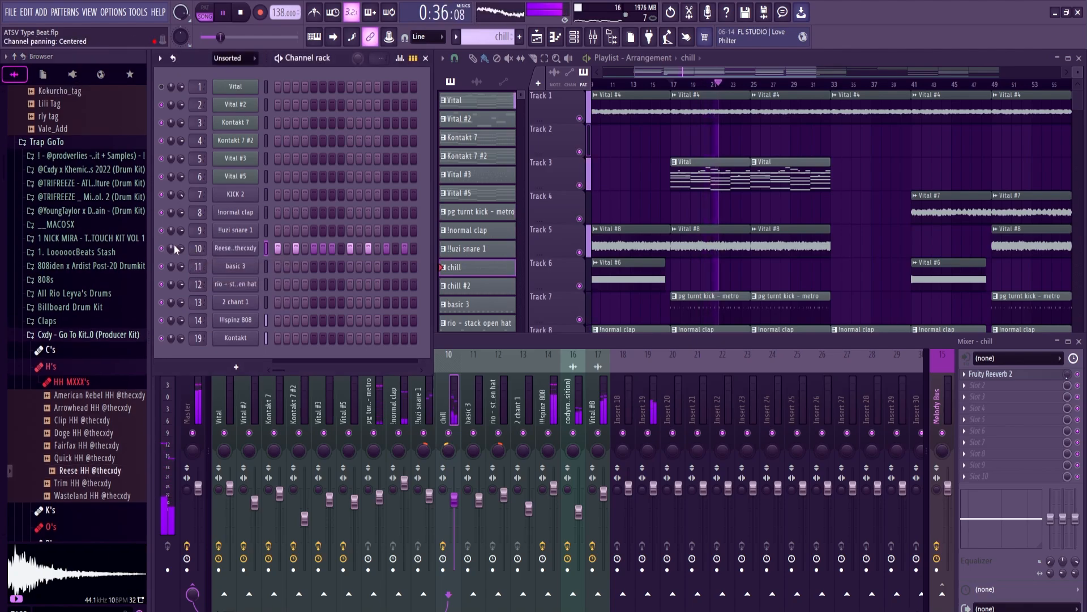
left_click(82, 483)
left_click_drag(82, 483, 227, 247)
left_click(77, 496)
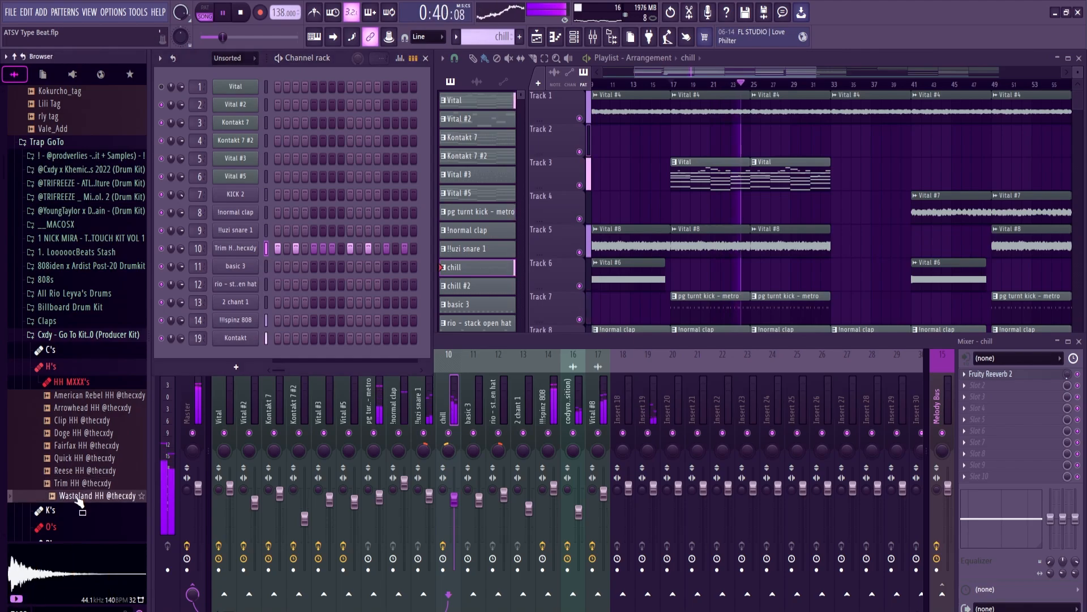
left_click_drag(80, 501, 234, 245)
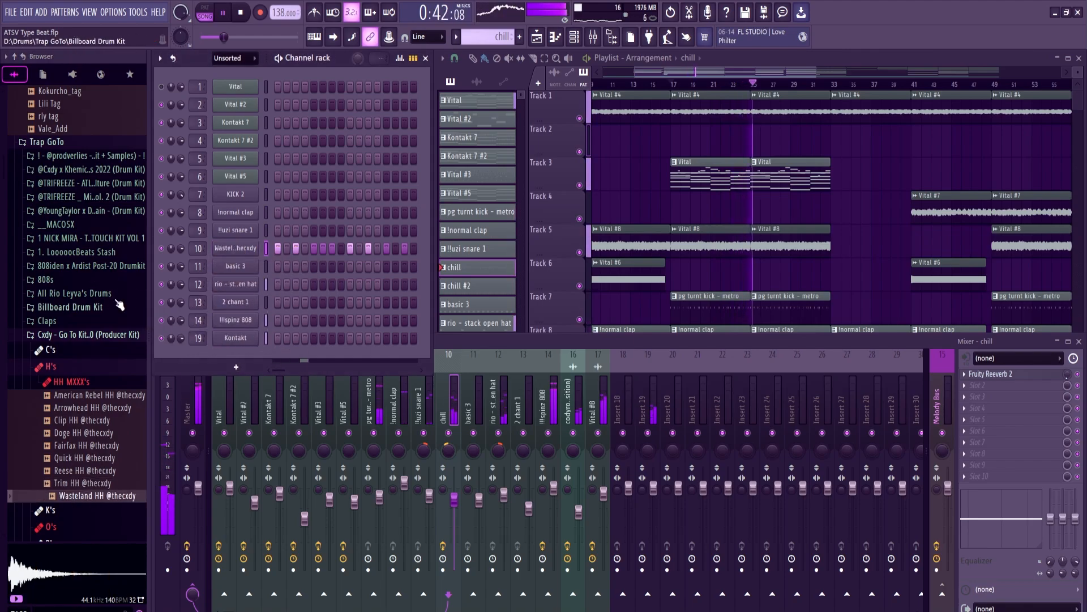
Audition the Kalamity Drum Kit hats and replace channel 10's hi-hat sample with HiHat - No More.
scroll(97, 295, "up", 5)
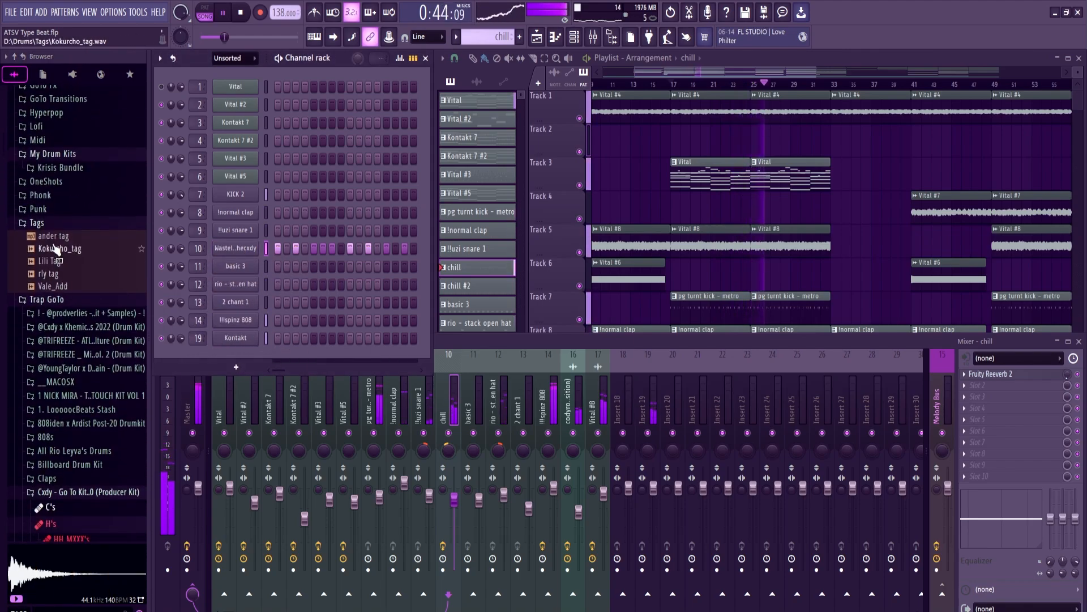
left_click(59, 167)
left_click(76, 182)
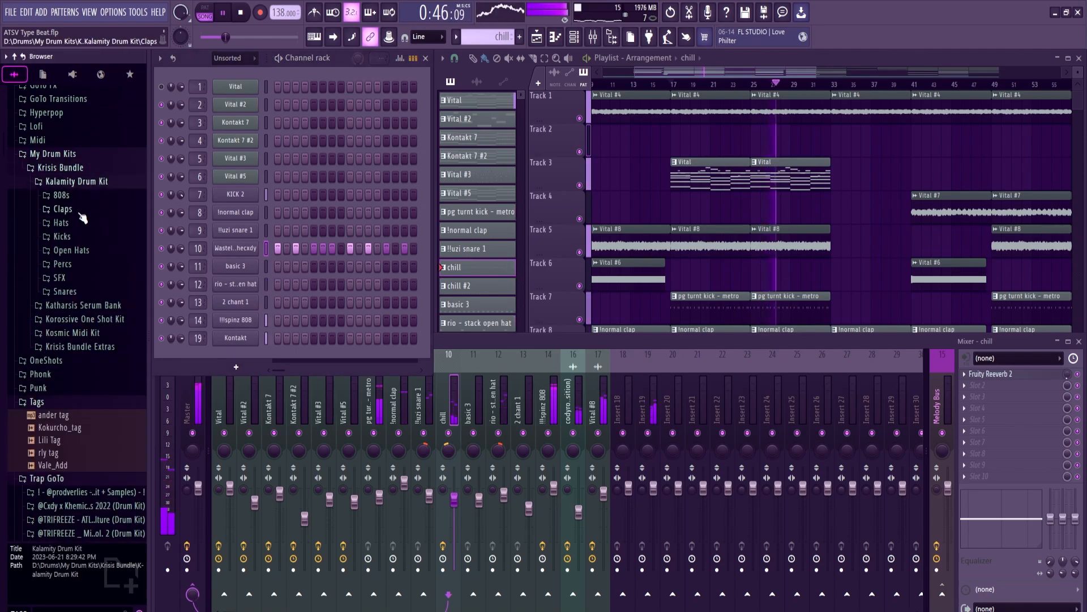
left_click(61, 221)
left_click(85, 286)
left_click(82, 275)
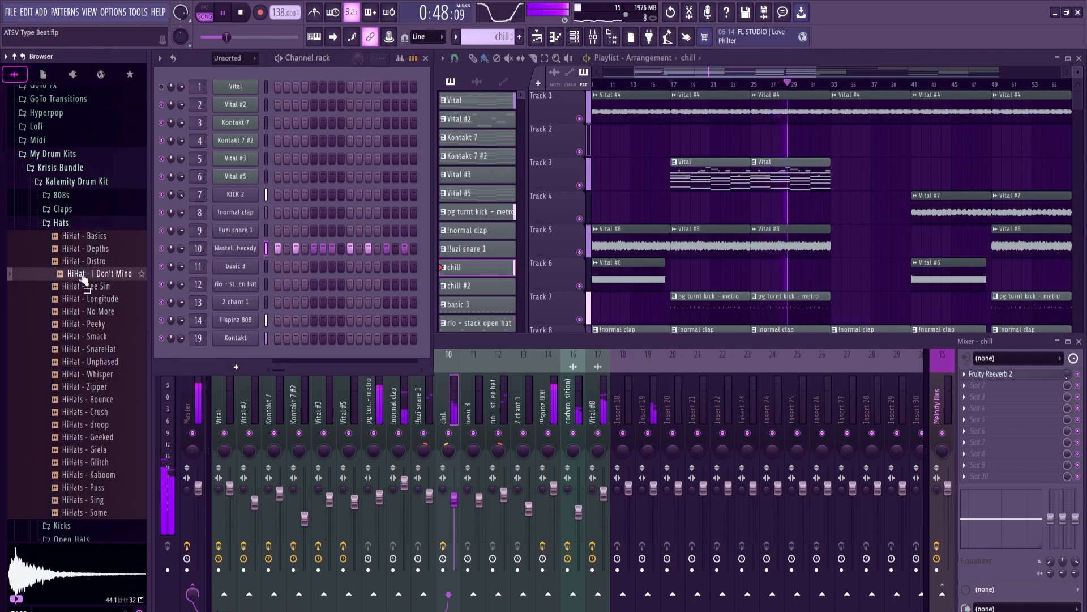
left_click(80, 263)
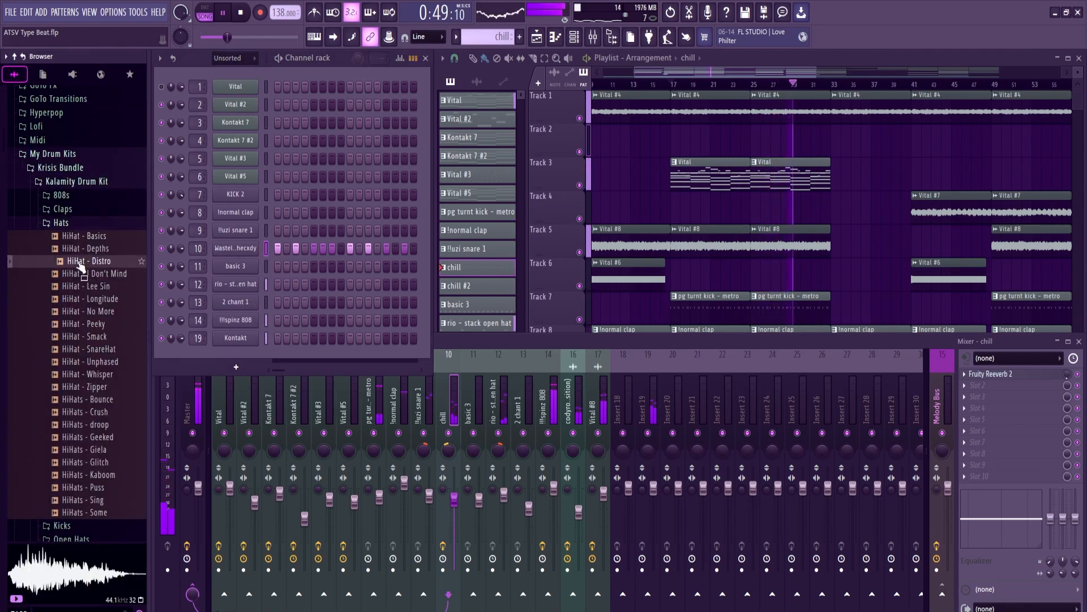
left_click(92, 311)
left_click_drag(91, 311, 219, 249)
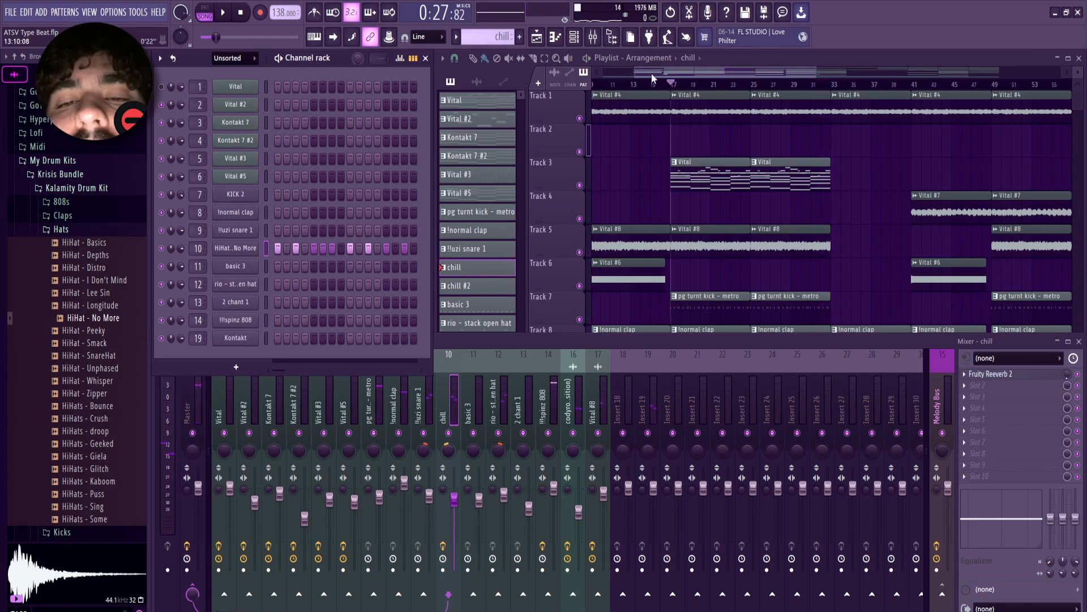
Examine the sampler settings and waveform of the HiHat - No More channel.
key("F9")
left_click(236, 248)
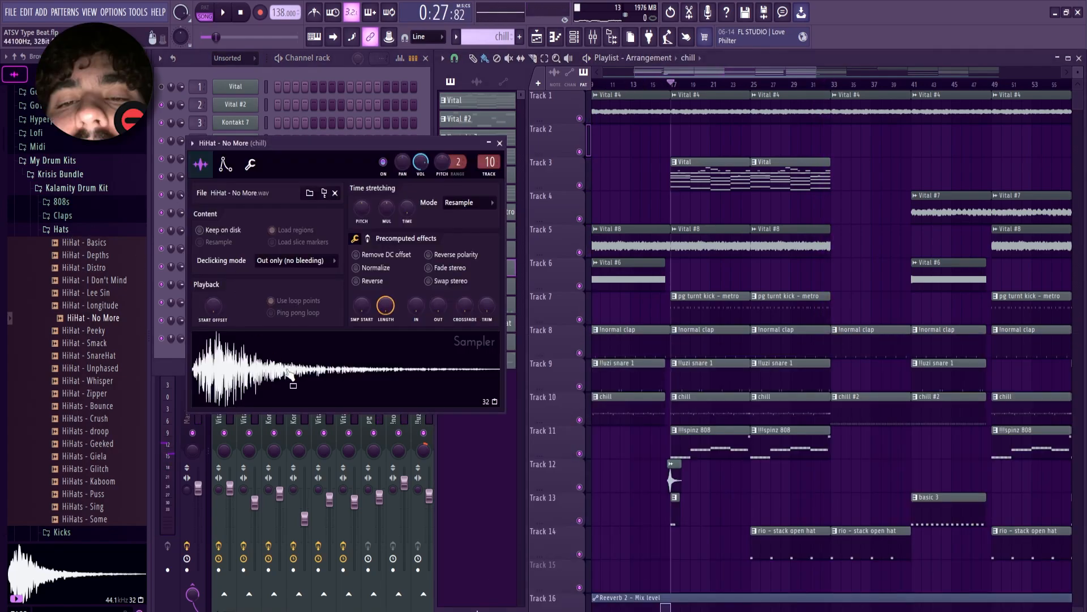
left_click(322, 367)
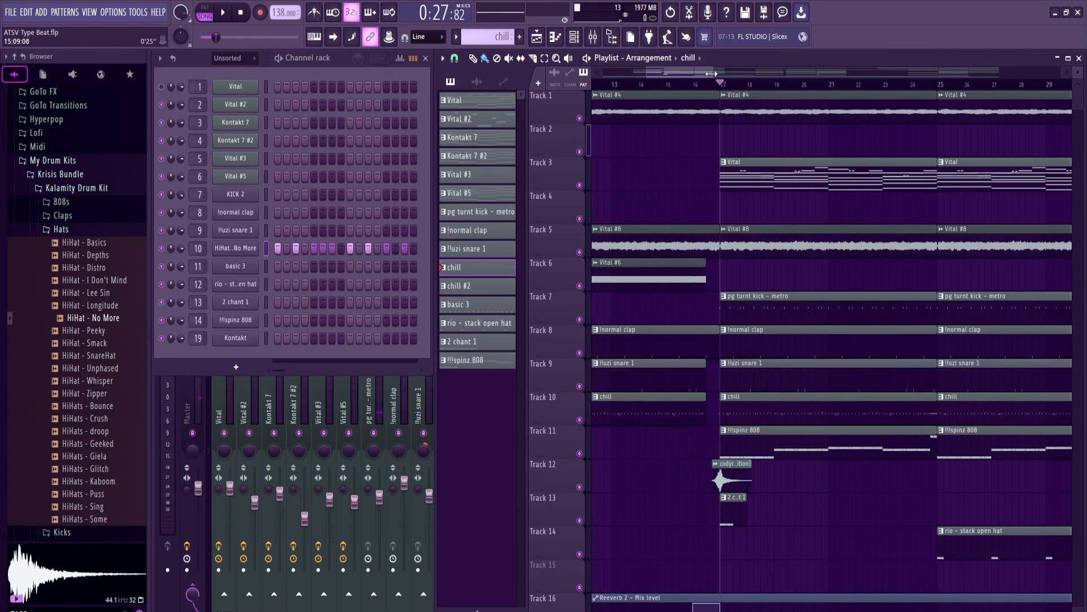
Audition the Kalamity Drum Kit claps and replace the !normal clap sample with Clap - Hate.
left_click_drag(711, 74, 892, 75)
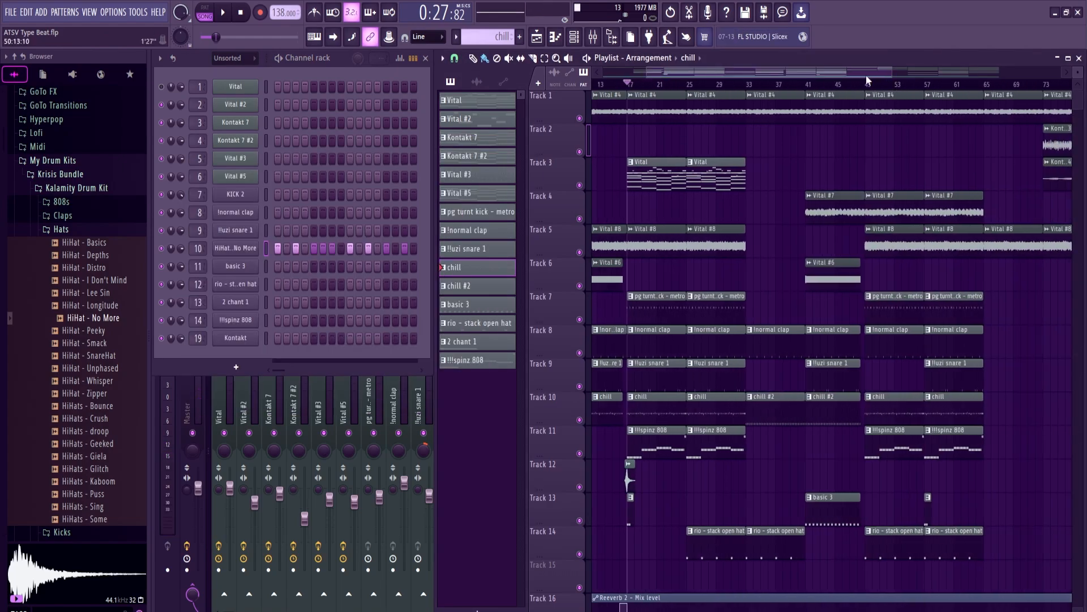
left_click(98, 344)
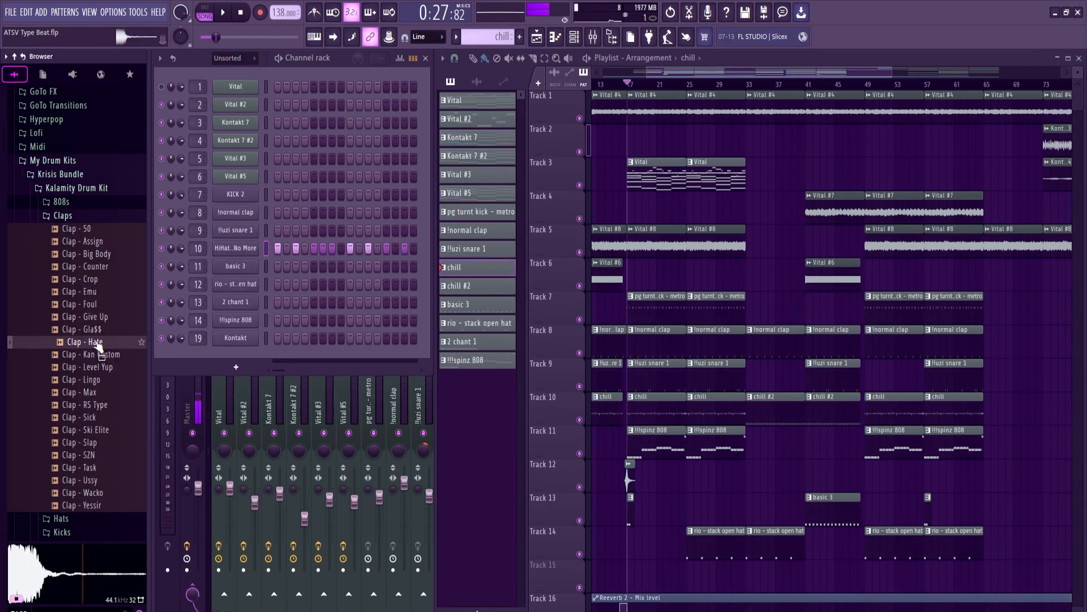
left_click(656, 388)
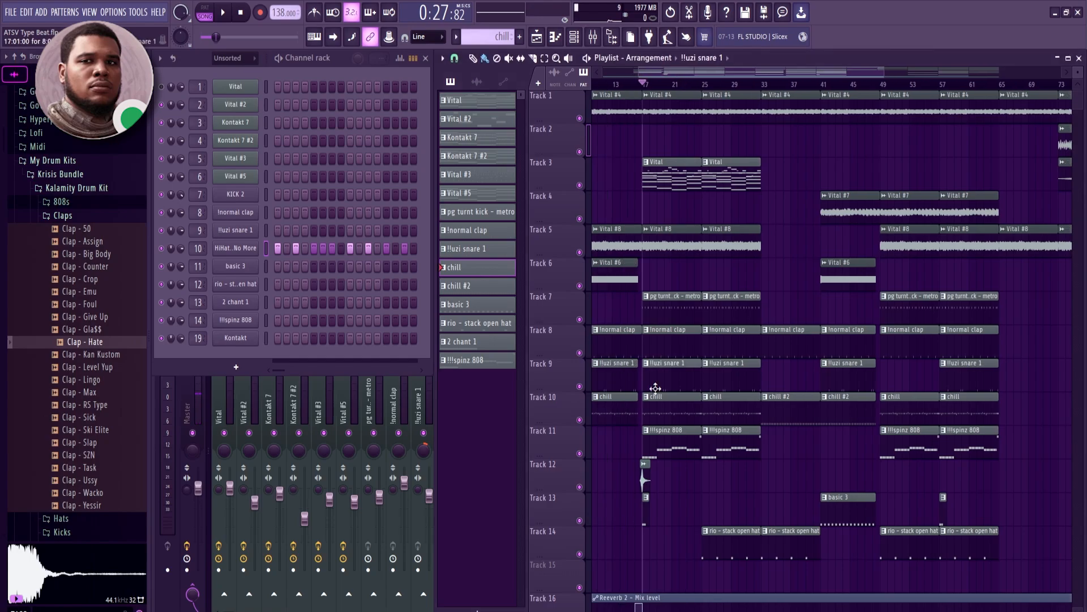
left_click(673, 339)
left_click_drag(84, 342, 260, 214)
Play the drop and lower the !normal clap mixer track's volume slightly.
key("space")
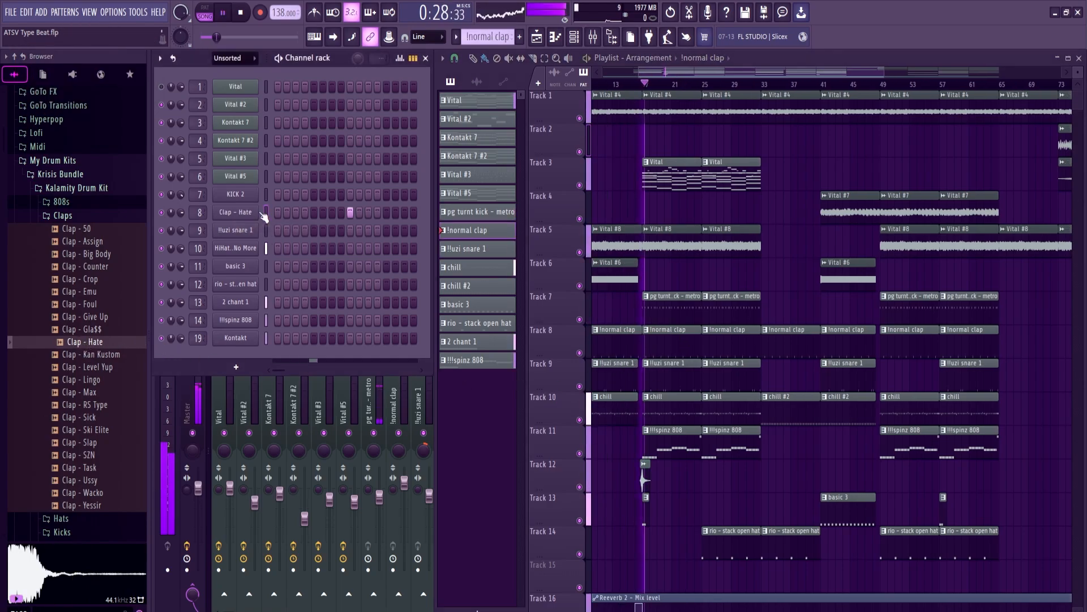
left_click(398, 407)
left_click_drag(404, 481, 405, 487)
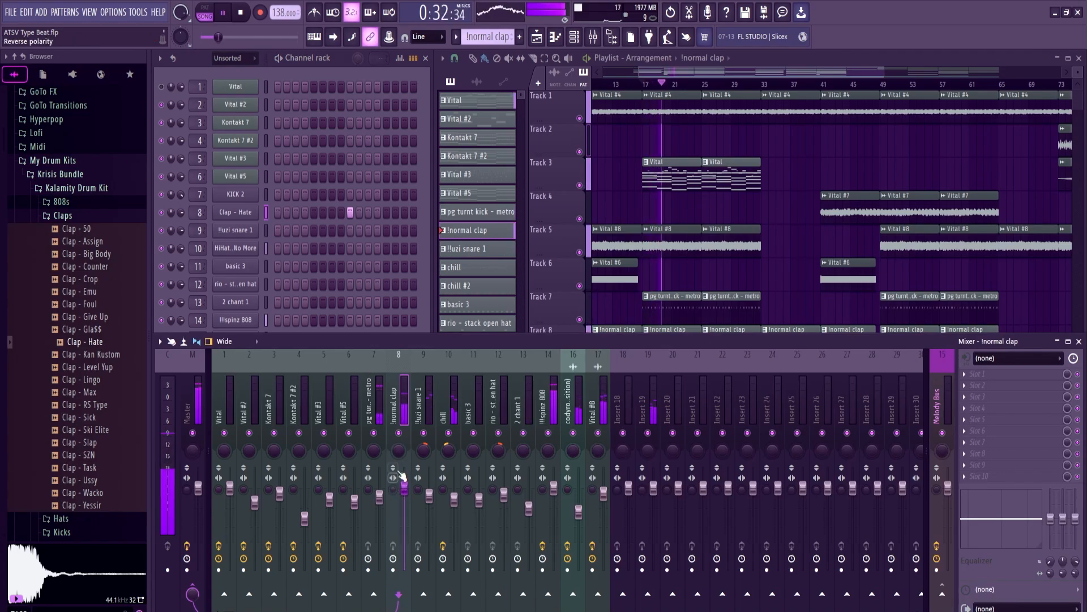
key("space")
Transpose all the Clap - Hate notes down two semitones in the piano roll and play the drop.
right_click(255, 209)
left_click(283, 212)
key("ctrl+a")
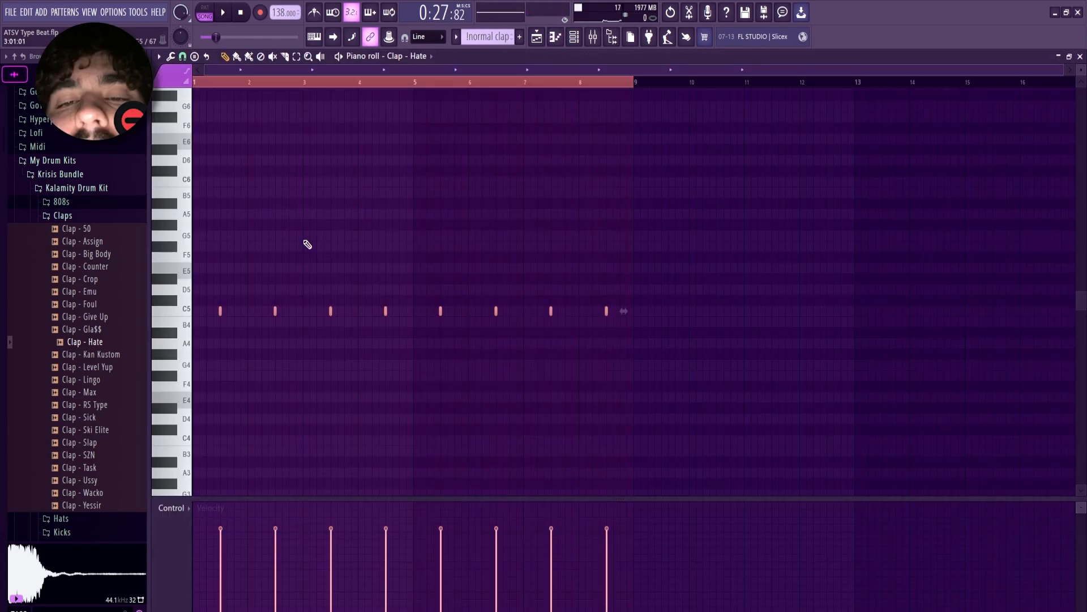
key("shift+Down")
key("shift+Down")
key("ctrl+d")
key("space")
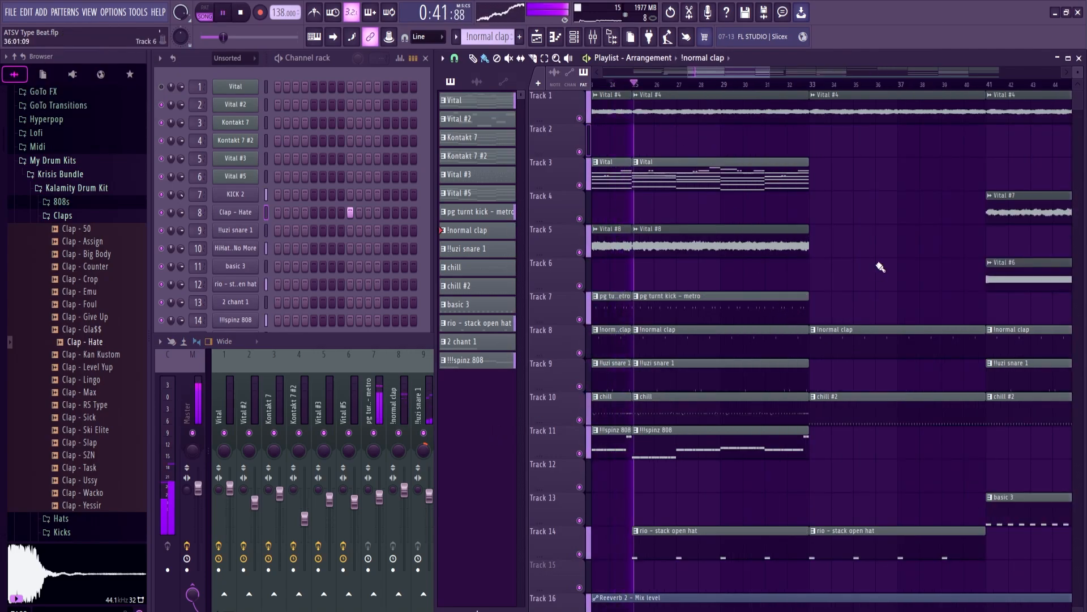
Stop playback and check the !!uzi snare 1 pattern used at the start of the drop.
left_click_drag(770, 72, 826, 73)
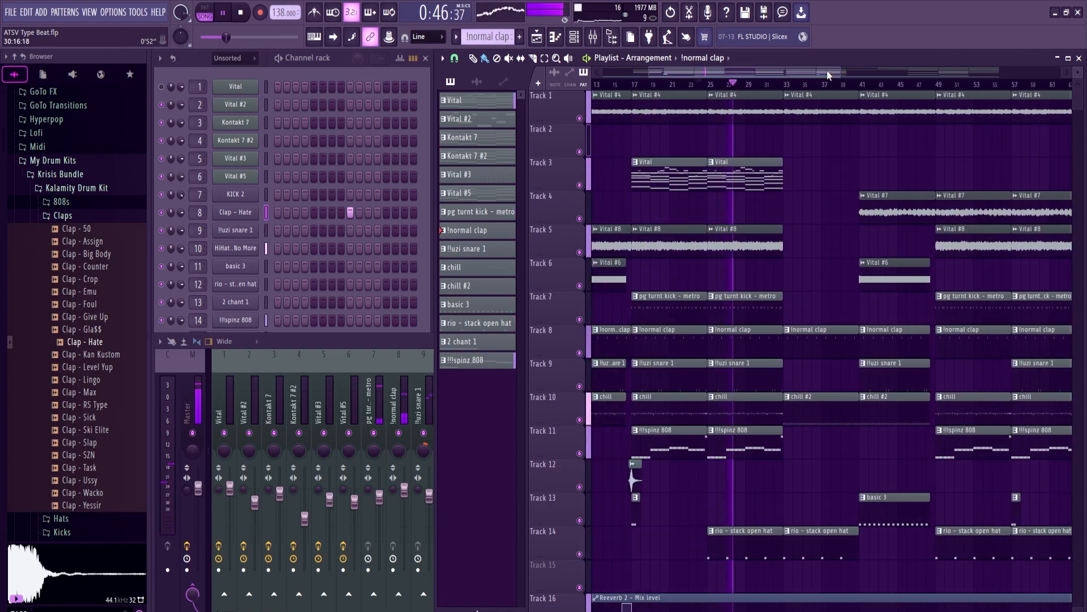
double_click(642, 369)
key("space")
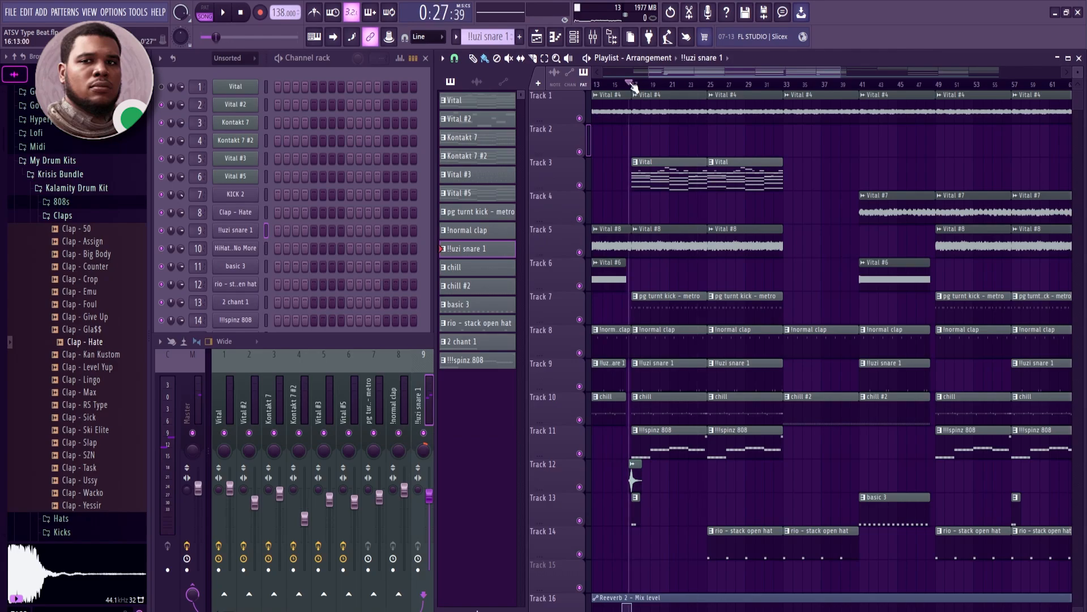
double_click(644, 370)
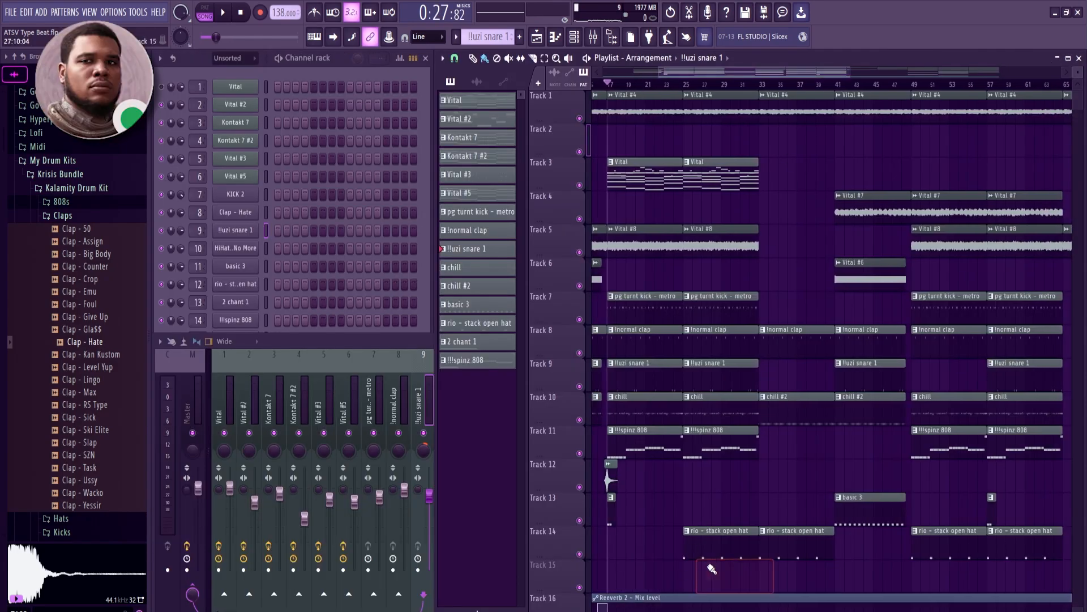
Rework the rio - stack open hat pattern in the piano roll, shifting its notes later and adding extra hits.
left_click(716, 531)
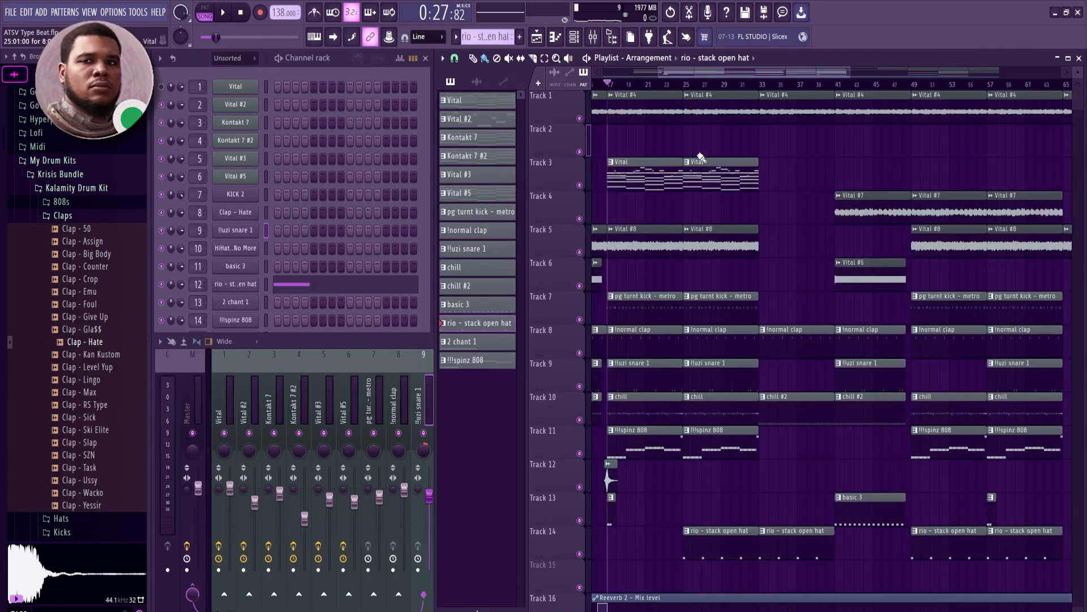
left_click(689, 85)
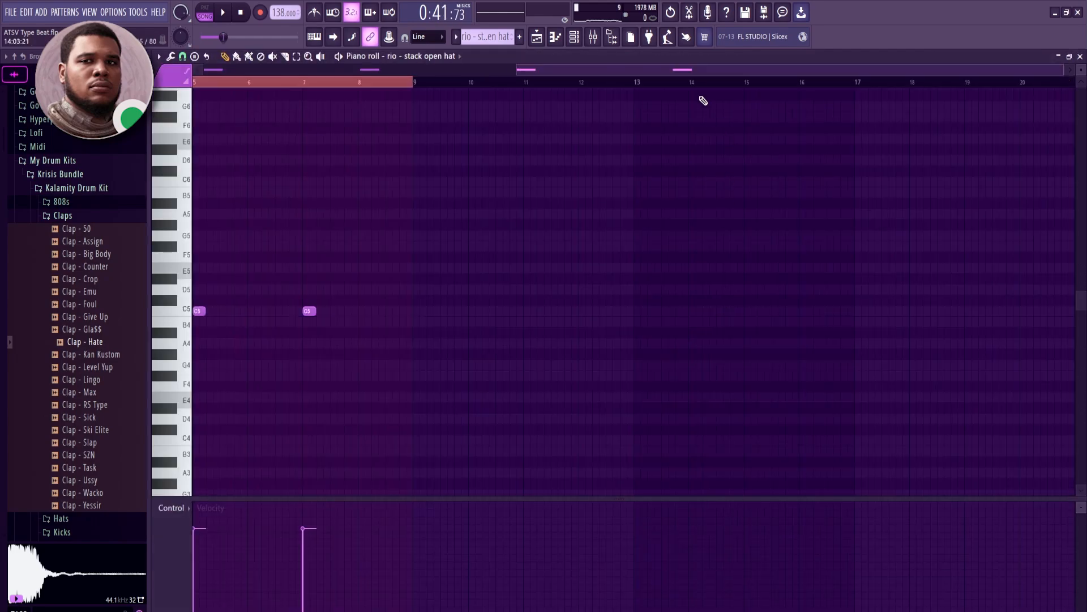
left_click_drag(704, 70, 351, 73)
right_click(363, 78)
key("ctrl+a")
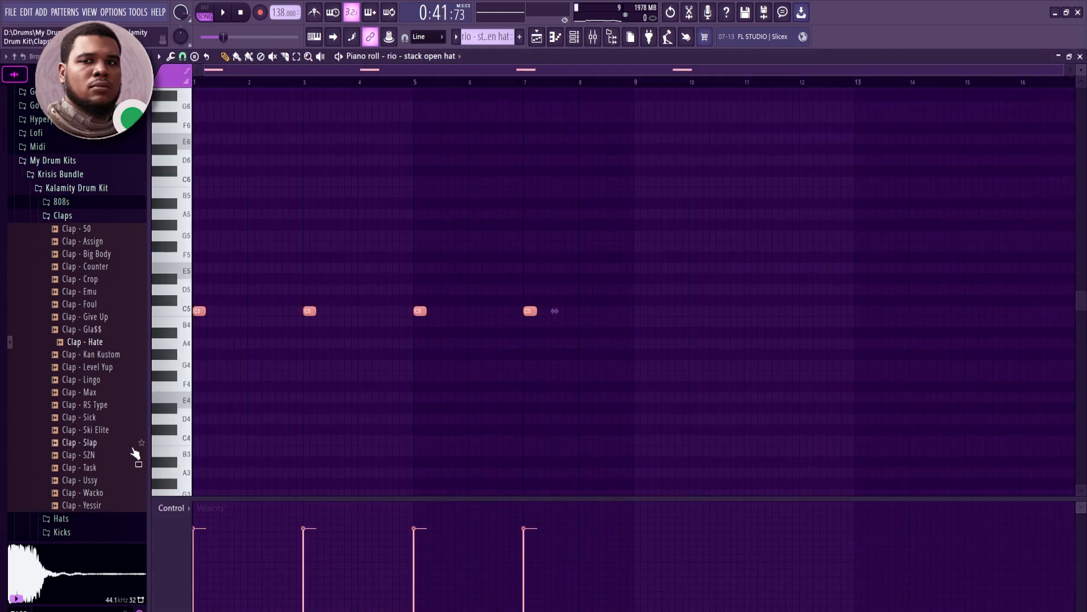
key("shift+Right")
key("shift+Right")
key("shift+Right")
key("shift+Right")
key("shift+Right")
key("shift+Right")
key("shift+Right")
key("shift+Right")
key("shift+Right")
key("shift+Right")
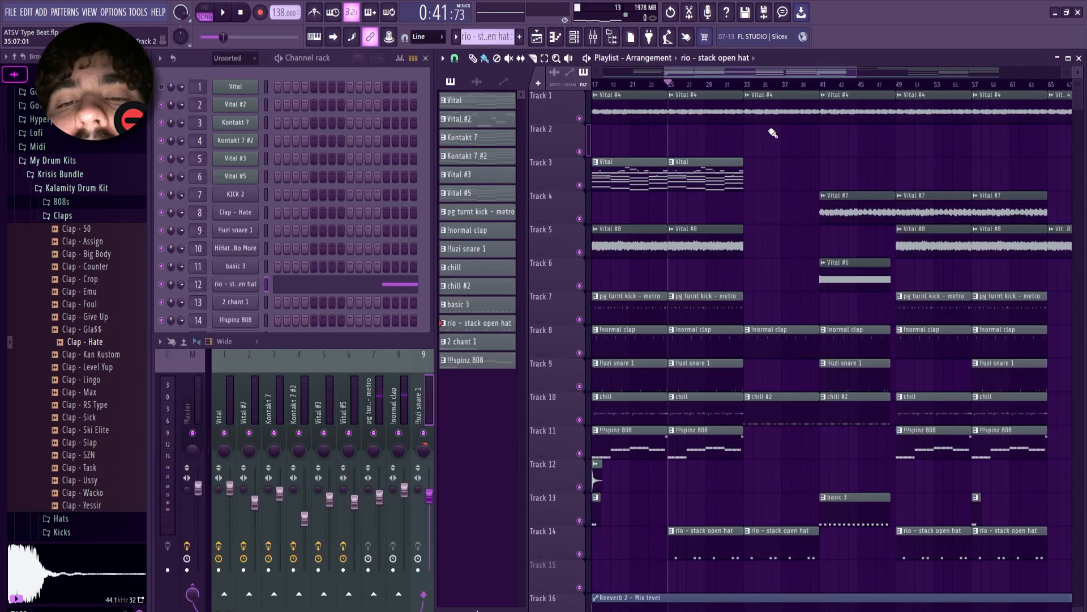
Select the Vital #4 clip at bar 33 and play the transition out of the drop into it.
left_click_drag(782, 190, 766, 102)
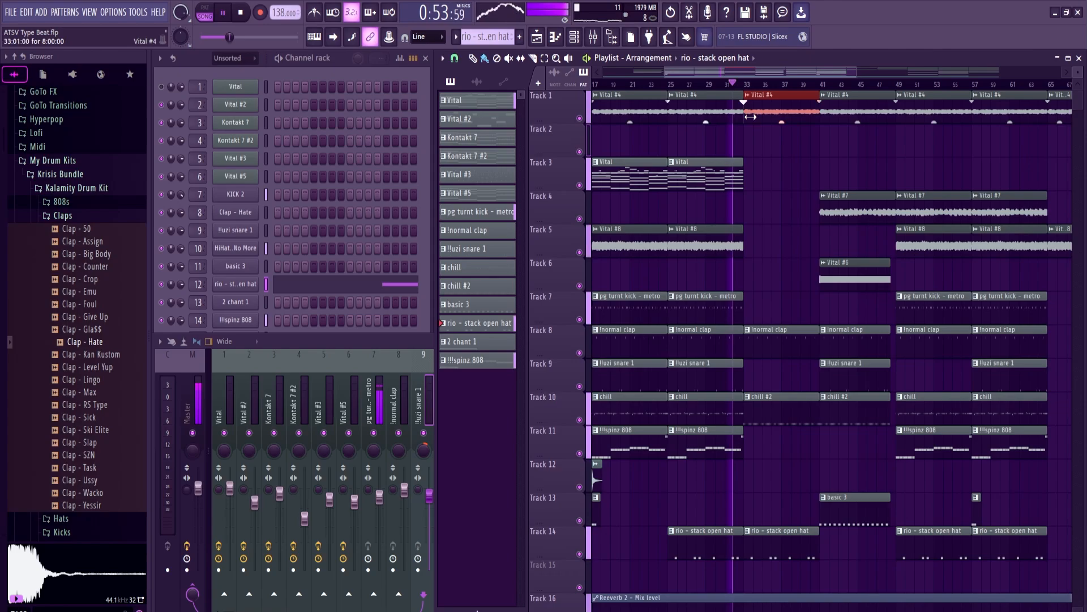
scroll(777, 214, "up", 2)
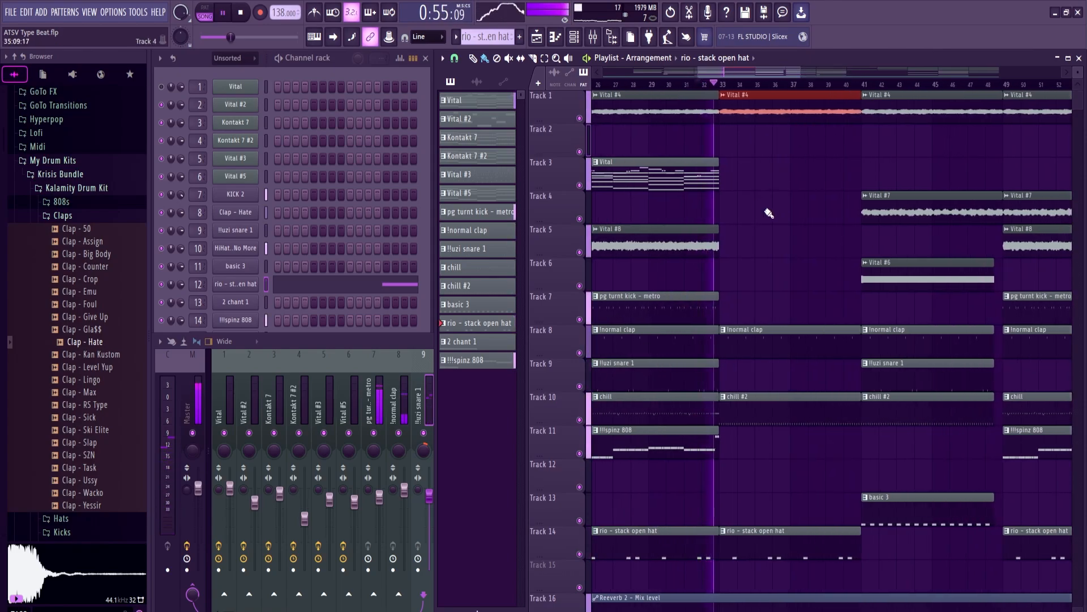
left_click(746, 180, "ctrl")
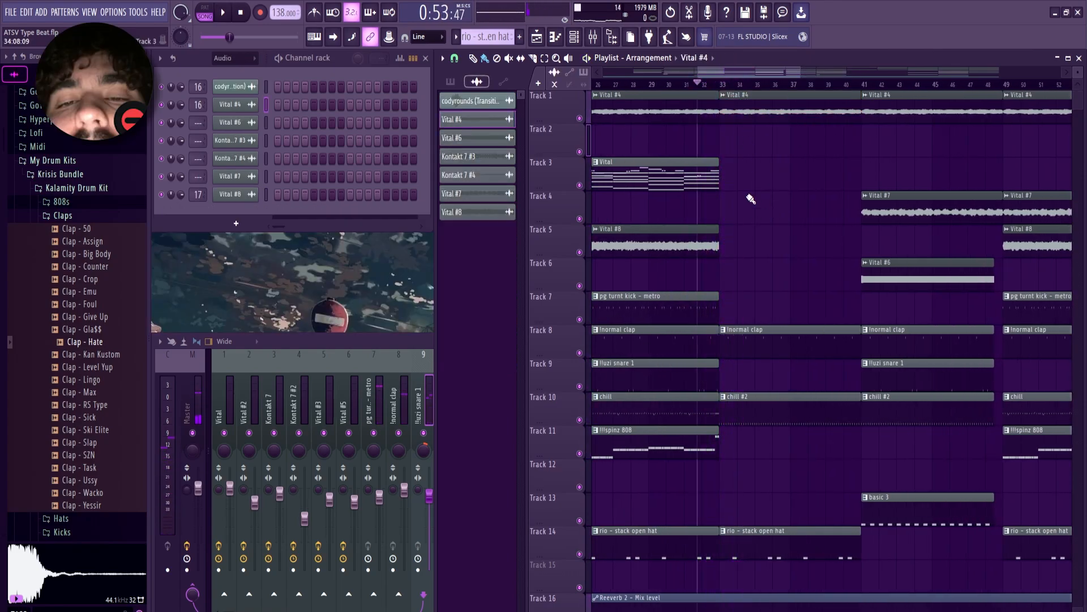
left_click(677, 177)
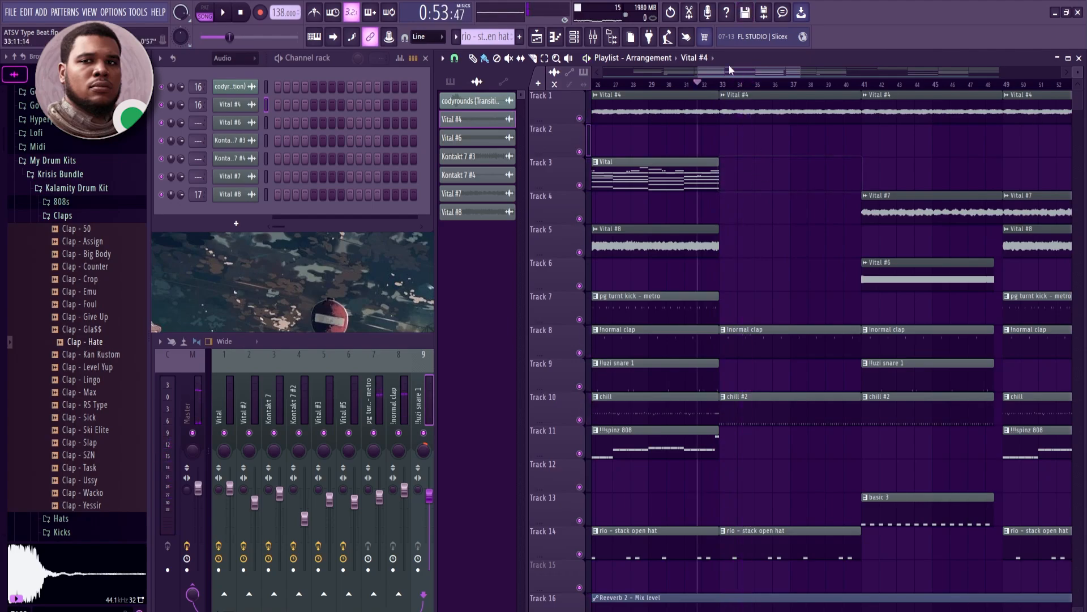
Solo Track 1 and play its Vital #4 clips around bar 33.
left_click_drag(731, 70, 729, 70)
scroll(729, 130, "up", 8)
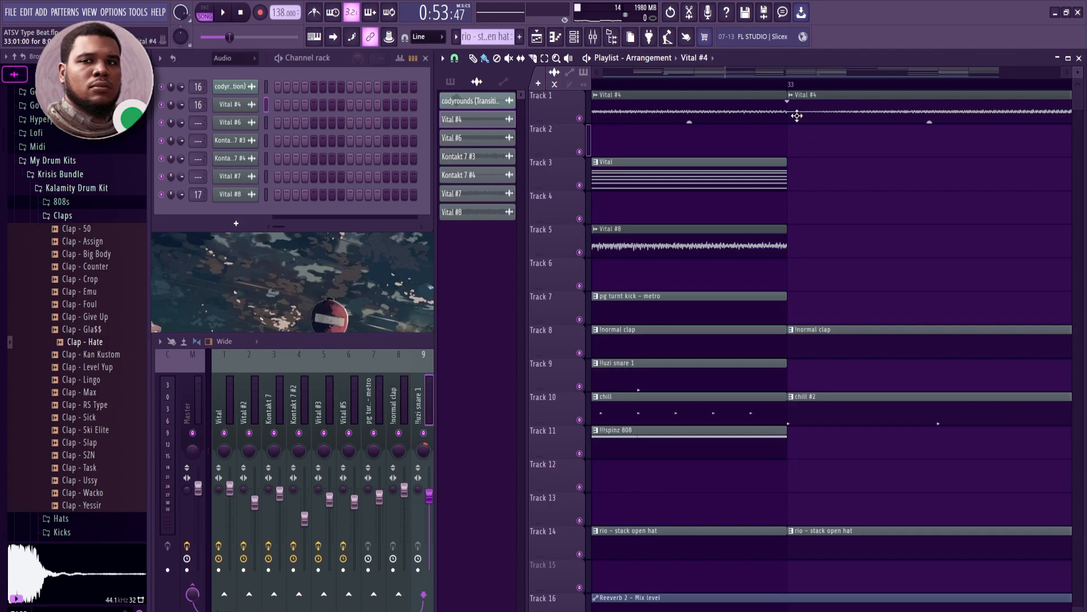
scroll(738, 91, "down", 6)
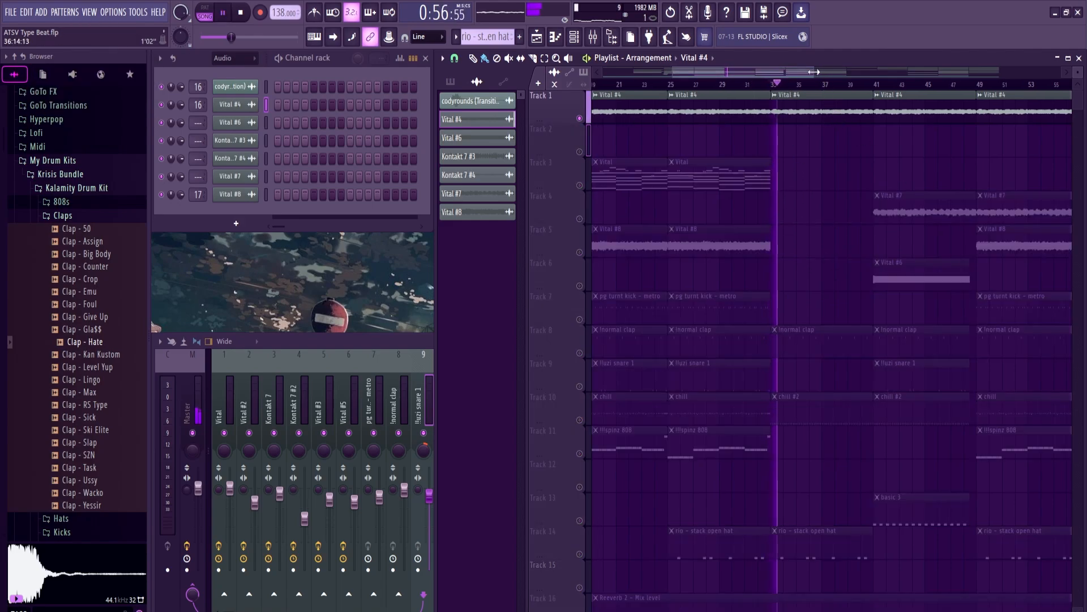
left_click_drag(814, 73, 850, 72)
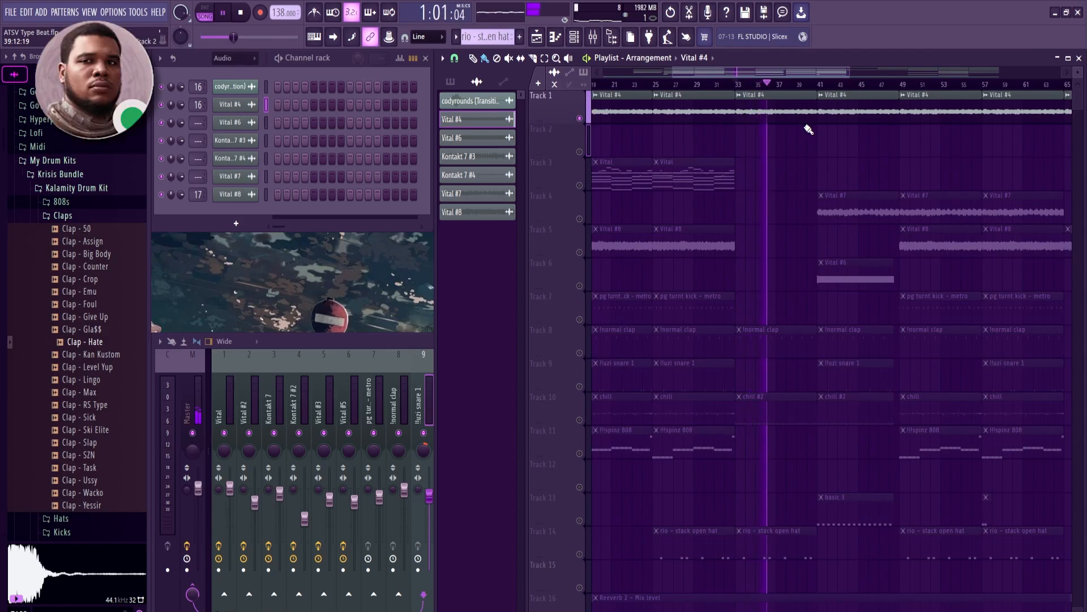
key("space")
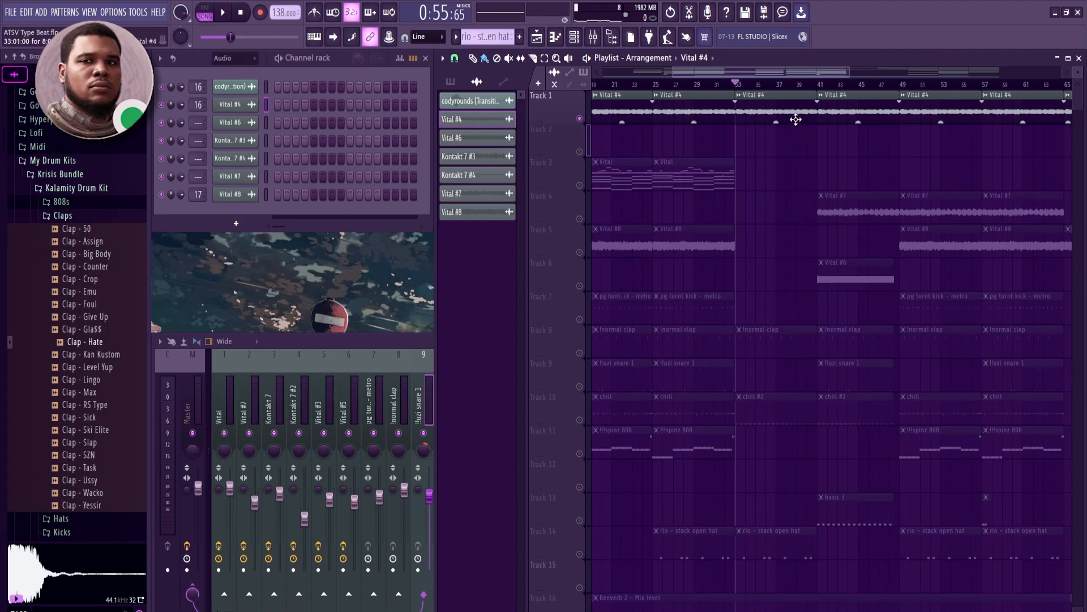
Load ValhallaVintageVerb on the codyrounds (Transition) mixer track in Room mode with 46.8% mix, 0.00 ms predelay and 0.44 s decay.
double_click(699, 104)
left_click(558, 206)
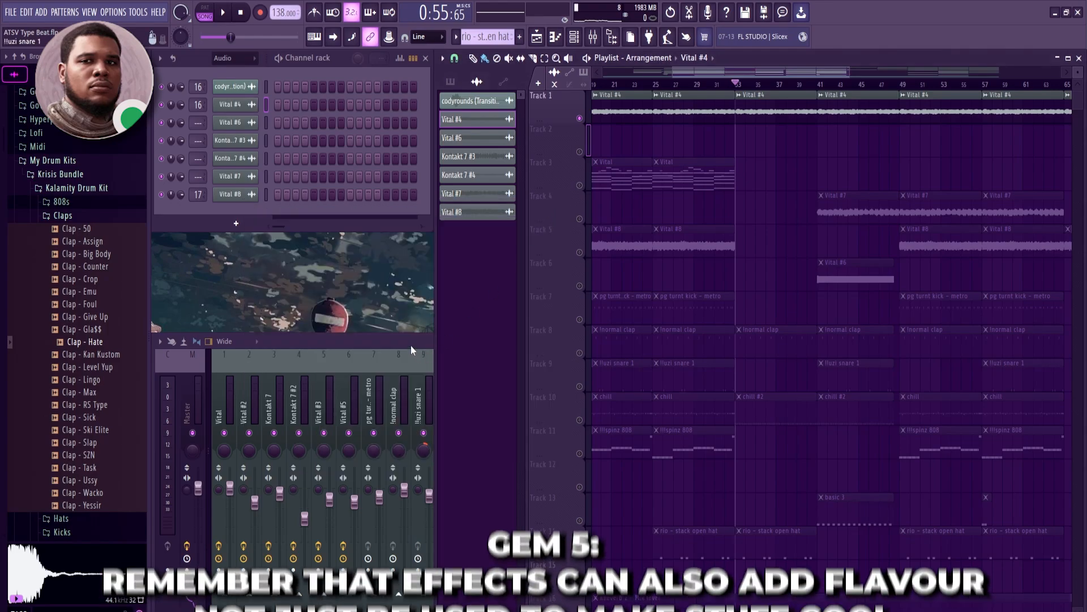
left_click(413, 343)
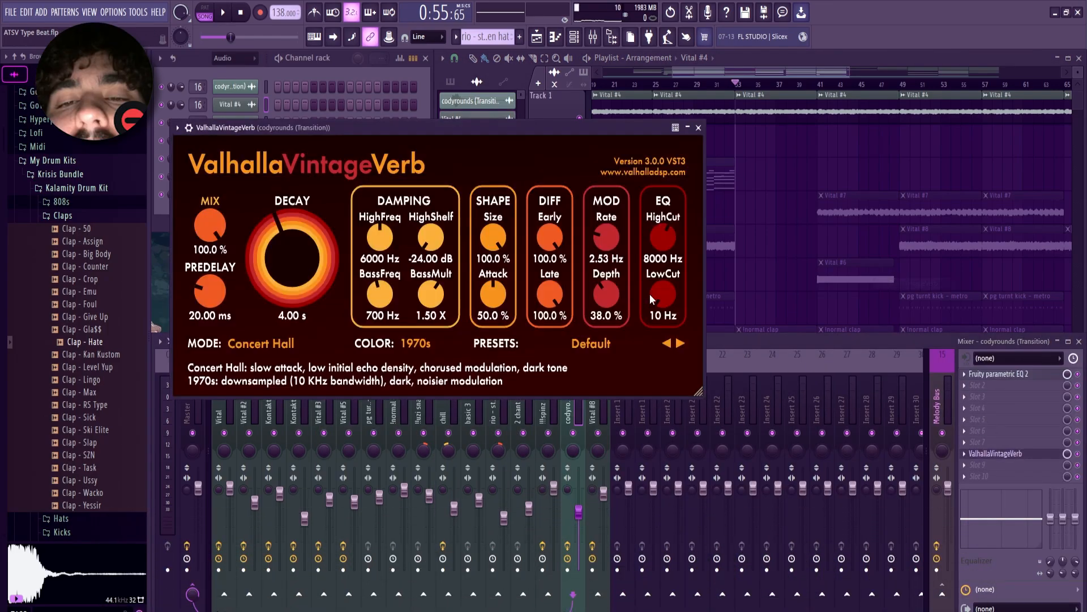
left_click_drag(210, 225, 209, 252)
left_click_drag(209, 292, 209, 322)
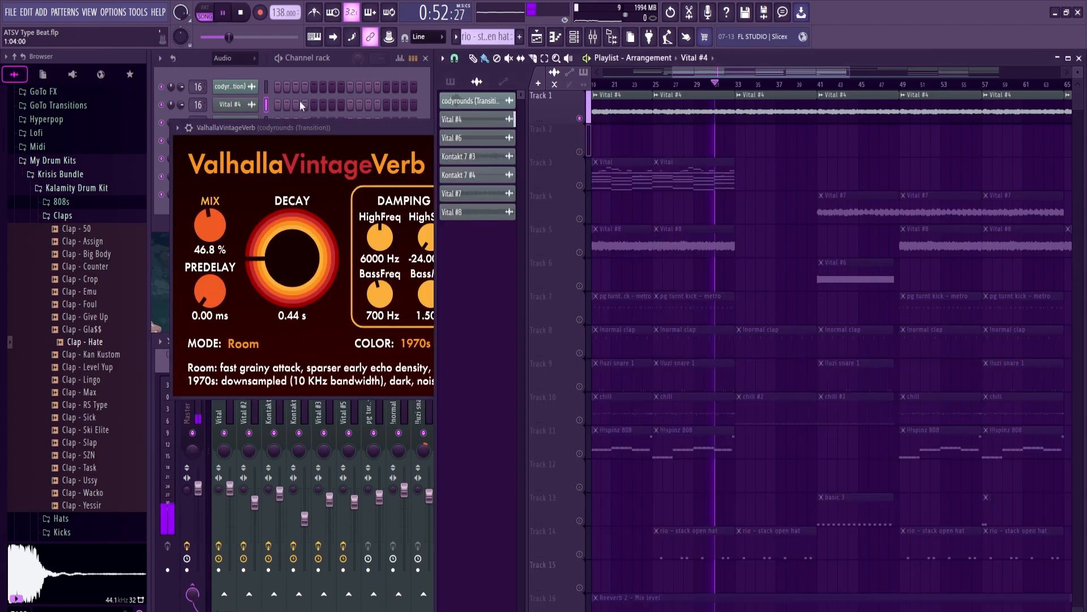
Set the reverb's decay to 1.00 s, BassMult to 0.65 X and LowCut to 300 Hz.
left_click(369, 174)
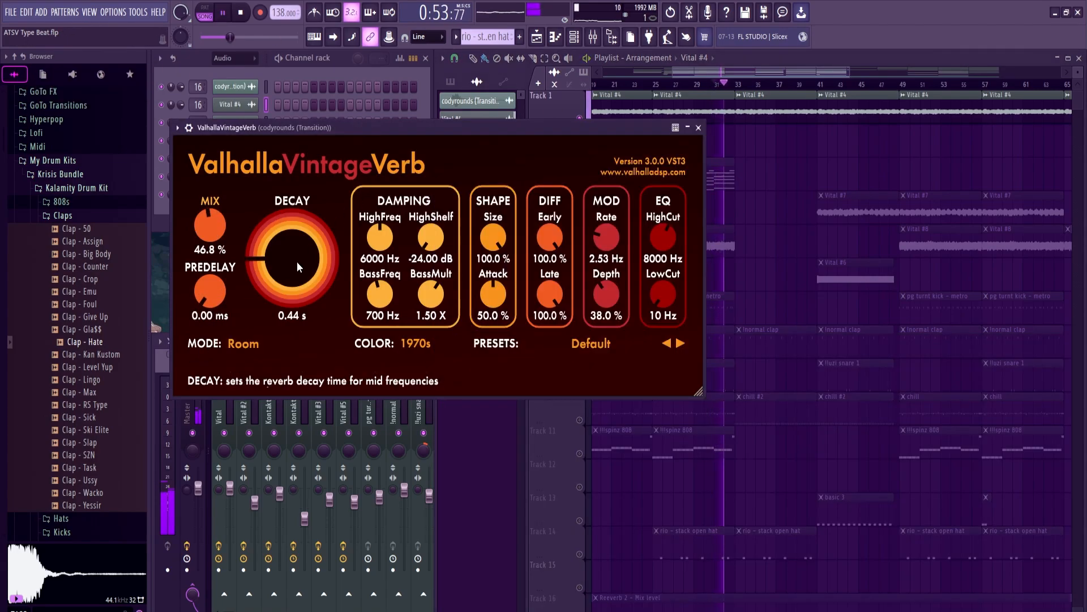
left_click_drag(292, 262, 290, 249)
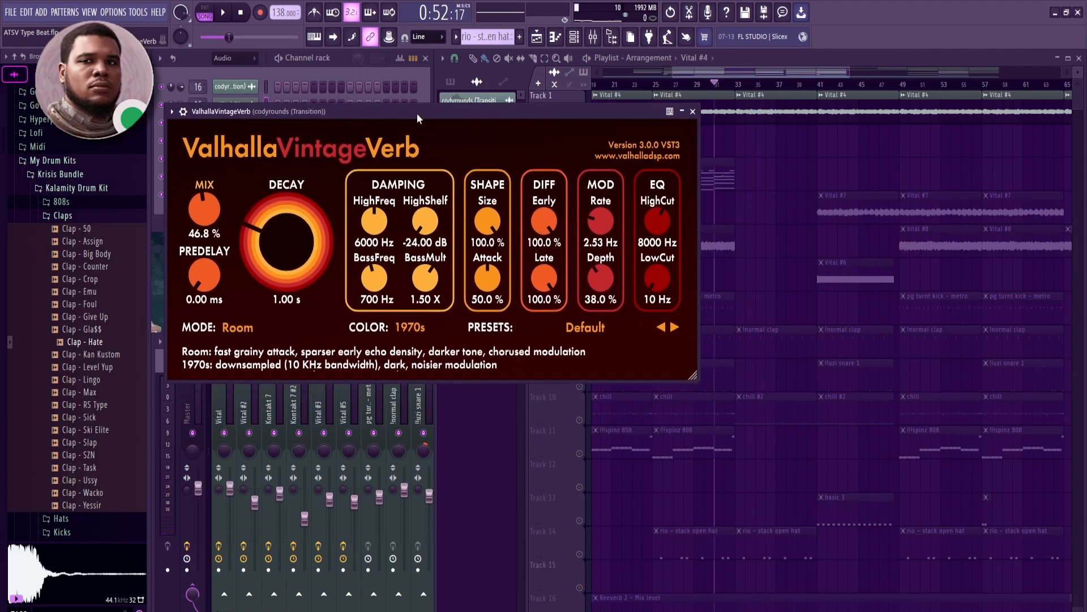
left_click_drag(417, 114, 404, 63)
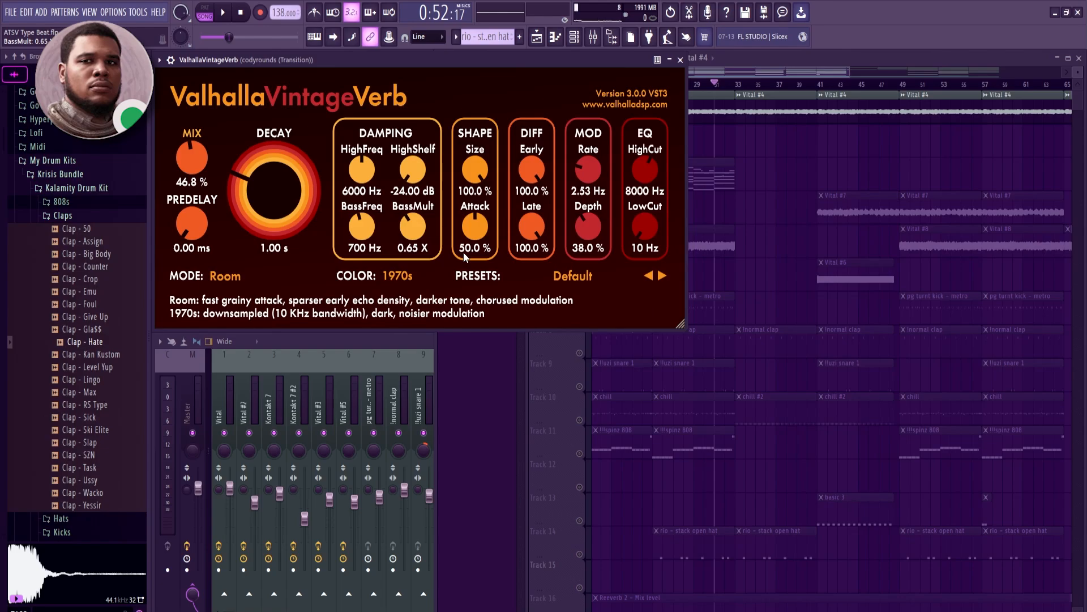
left_click_drag(645, 228, 640, 201)
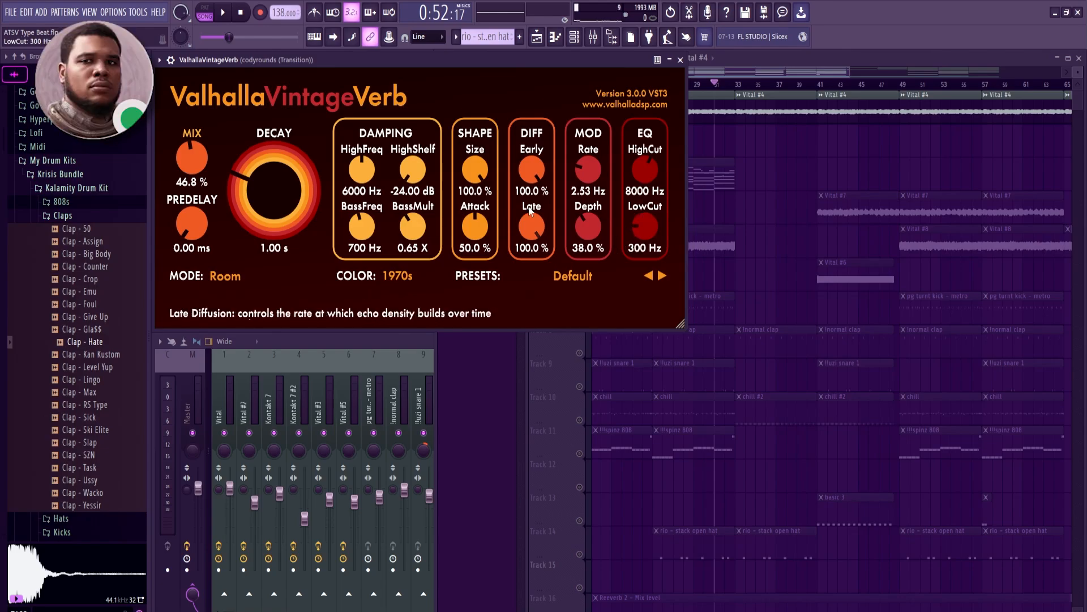
left_click_drag(457, 58, 471, 68)
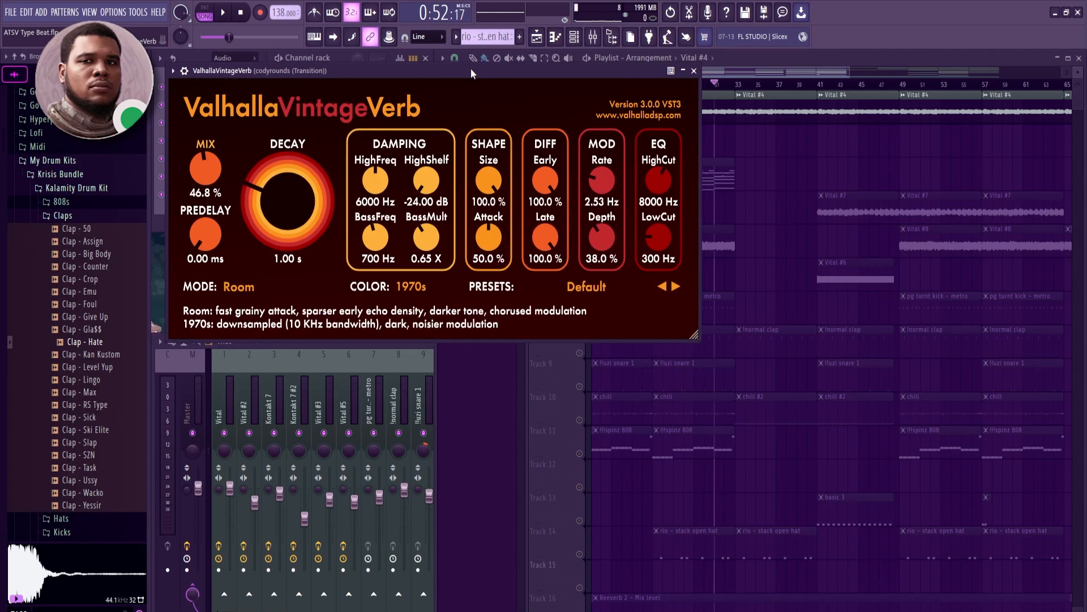
left_click_drag(471, 67, 470, 70)
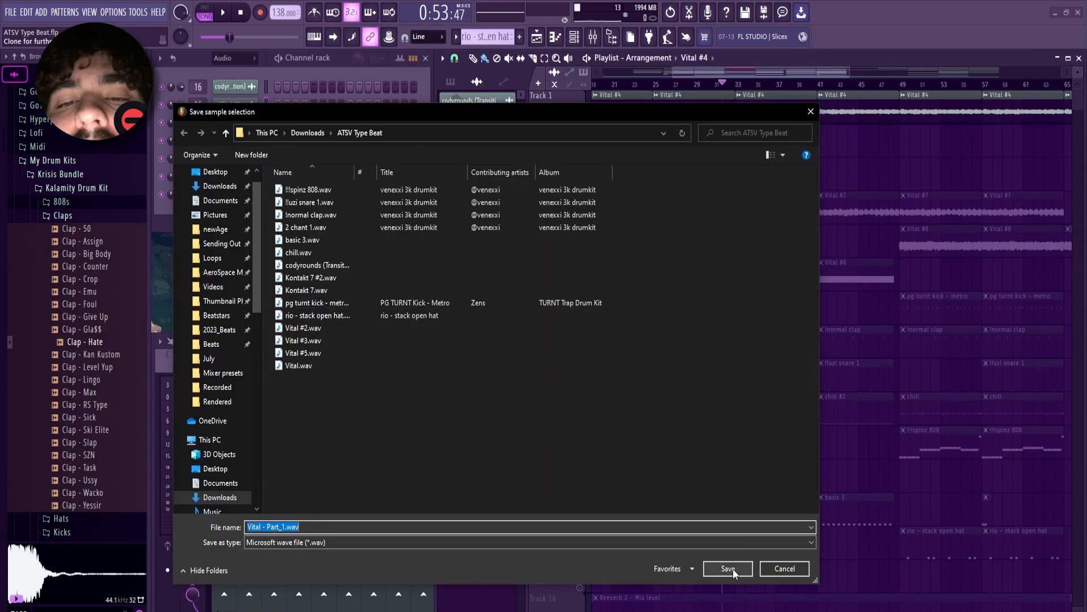
Save the Vital #4 copy on Track 2 as the unique sample Vital - Part_1.wav and adjust its clip volume during playback.
left_click(733, 568)
double_click(764, 137)
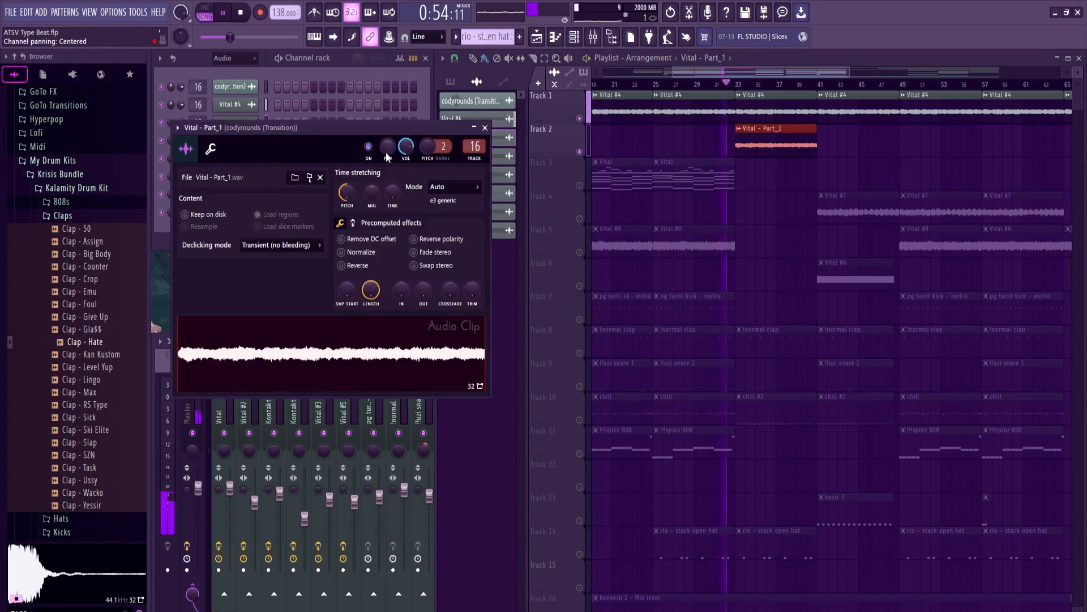
left_click_drag(406, 147, 405, 156)
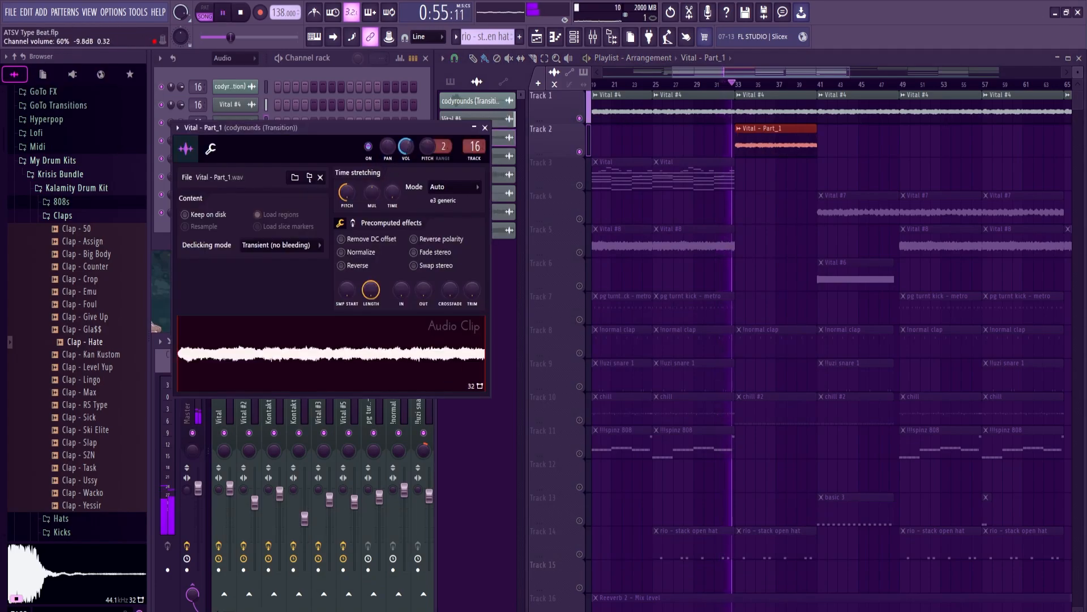
key("space")
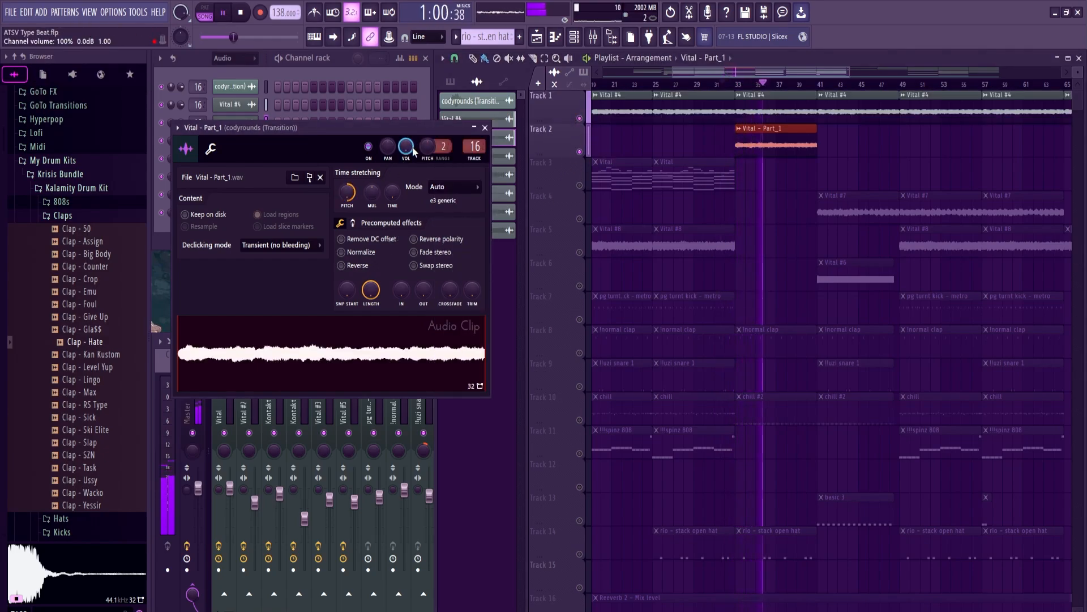
scroll(414, 150, "down", 5)
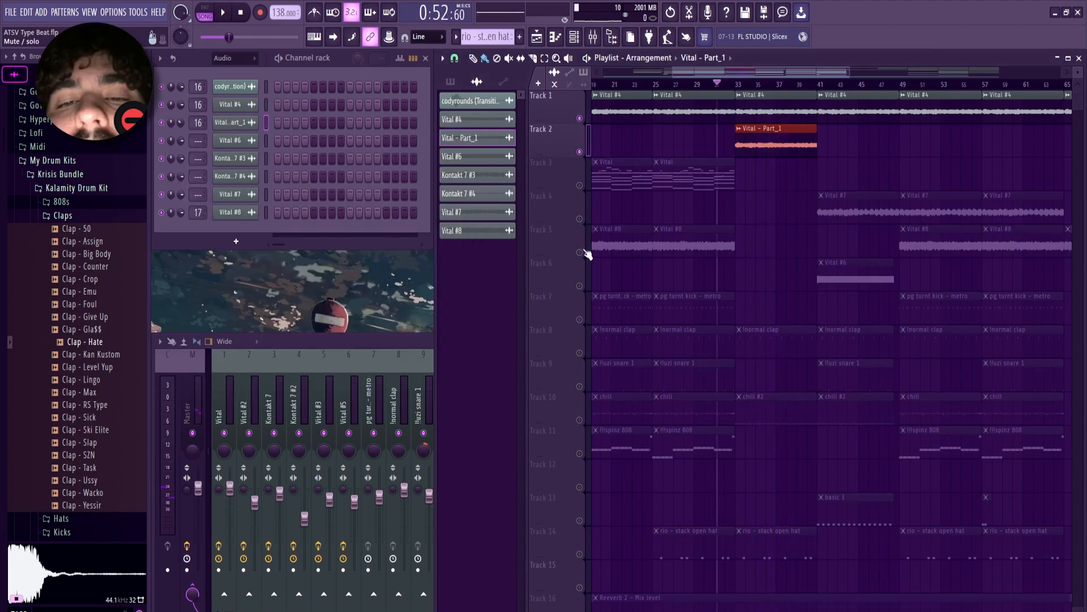
Unmute Tracks 3 and 5 and play the melody layers leading into bar 33.
left_click(580, 252)
left_click(580, 185)
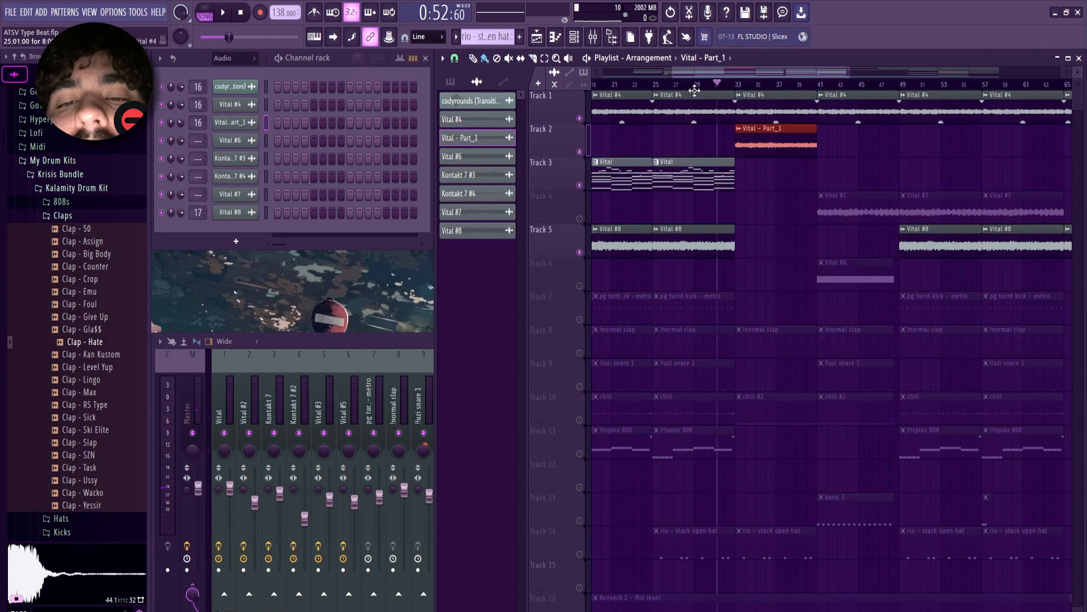
left_click(714, 85)
key("space")
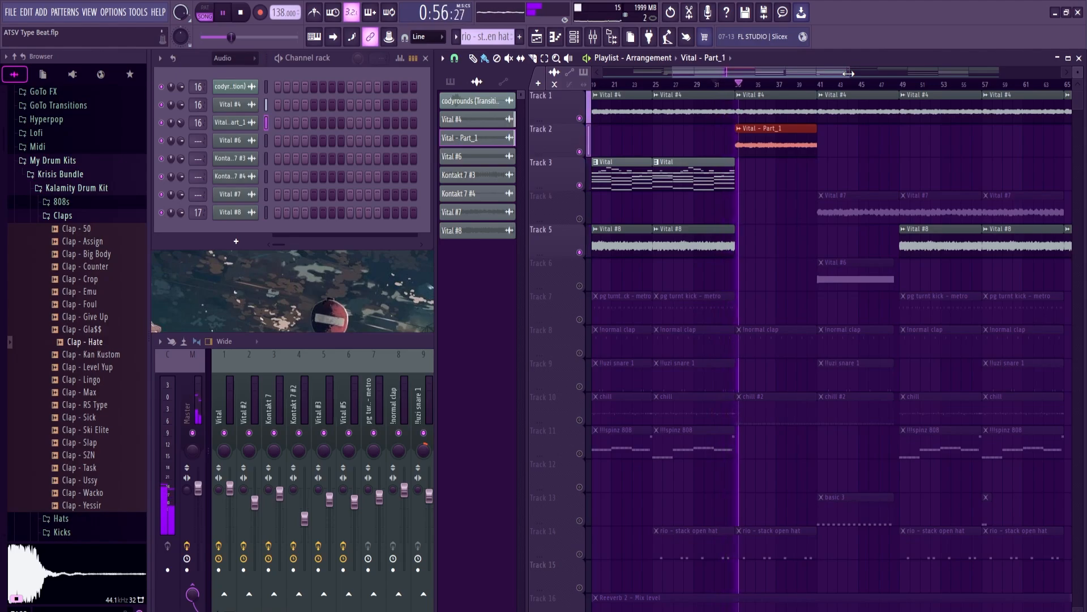
key("space")
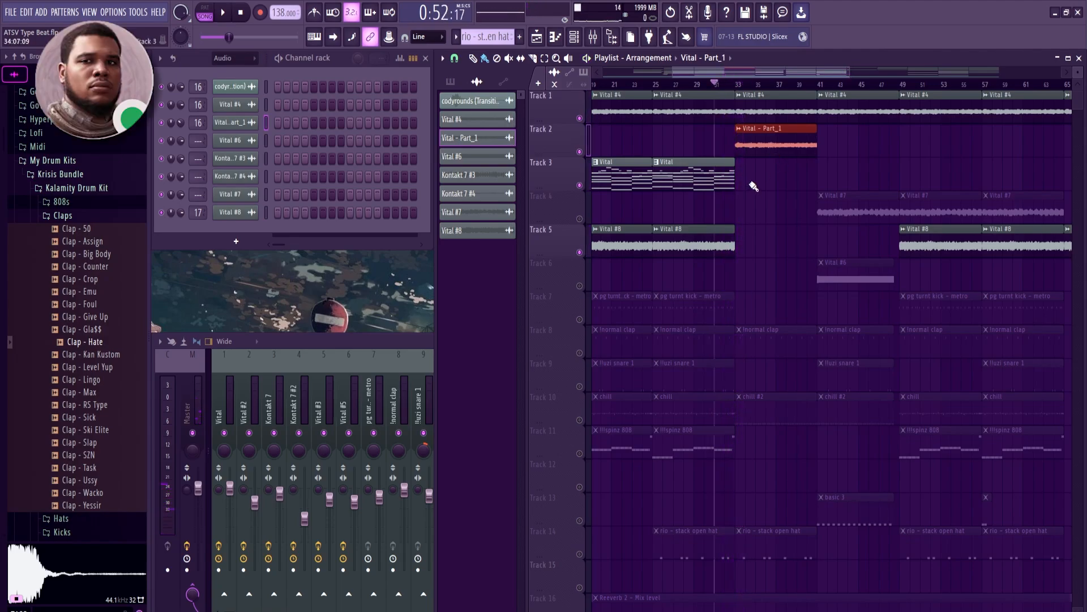
Place another Vital #4 clip at bar 33 on Track 3 and save it as the unique sample Vital - Part_2.wav.
left_click(738, 246)
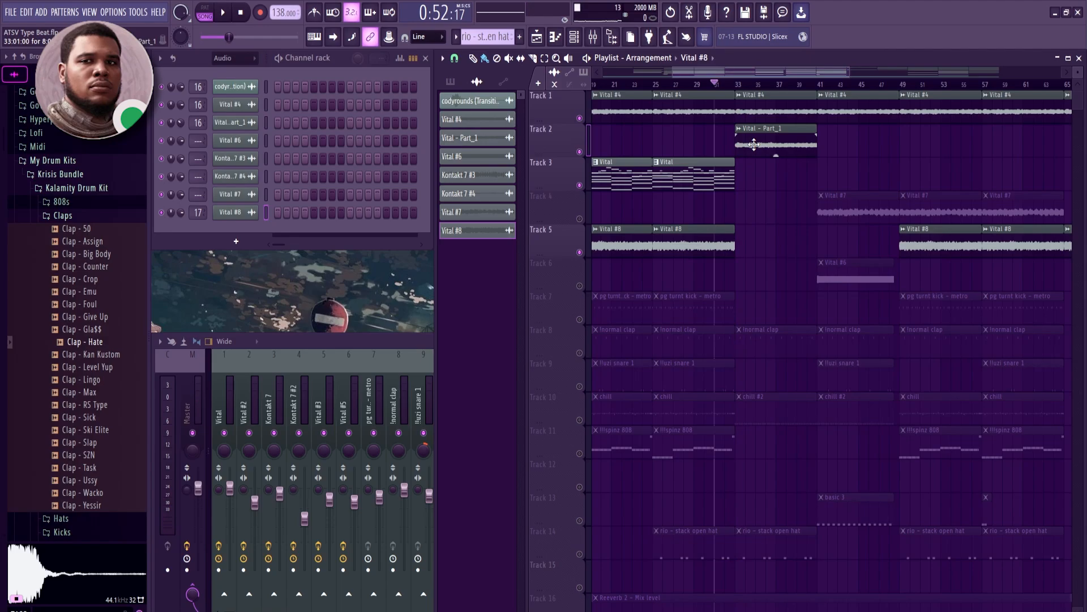
left_click(761, 175)
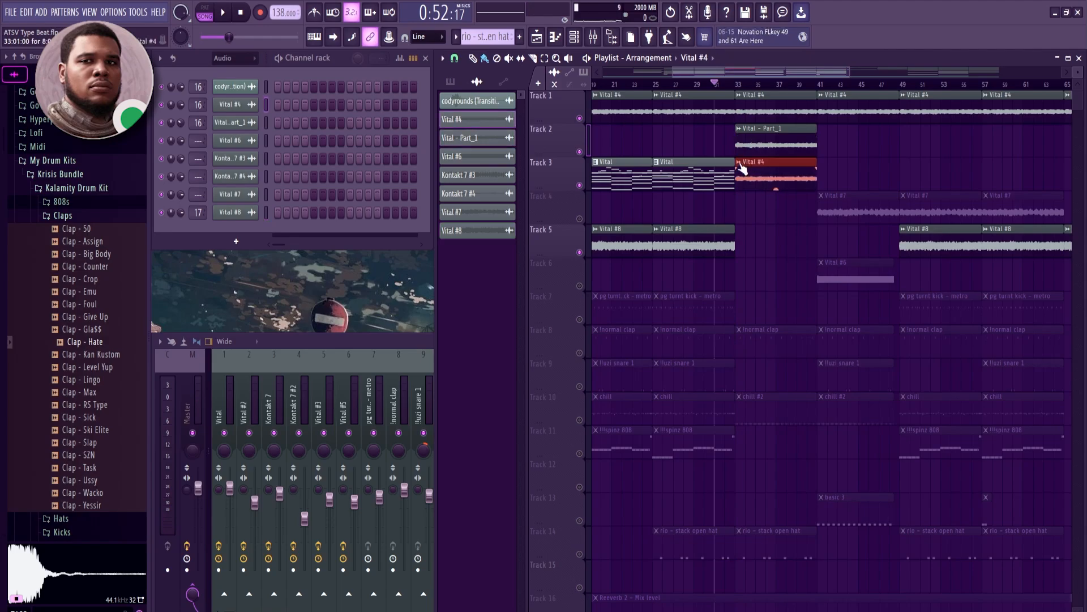
left_click(740, 163)
left_click(859, 182)
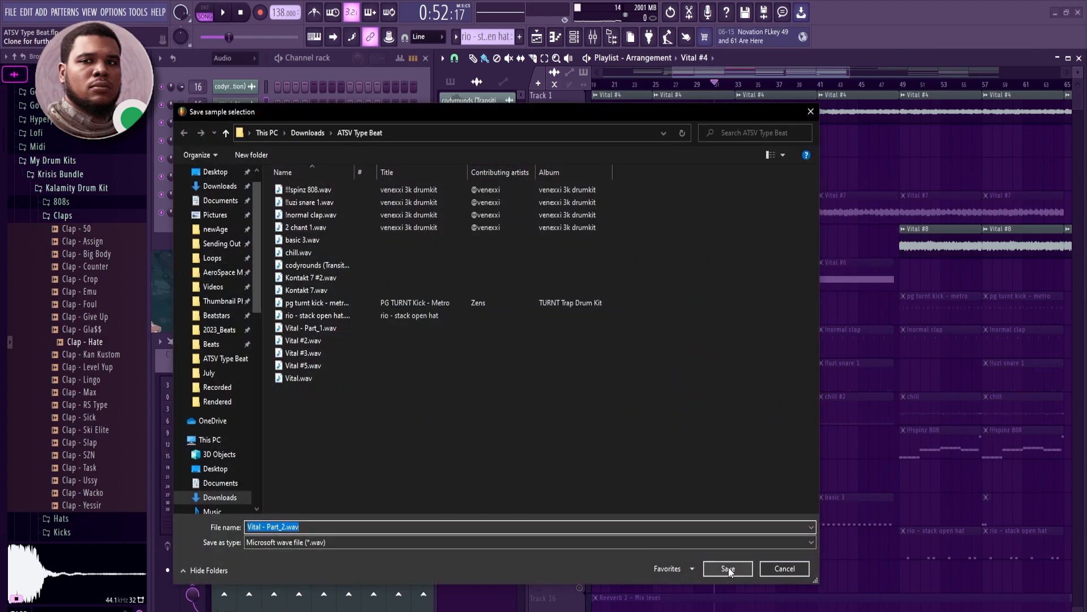
left_click(729, 569)
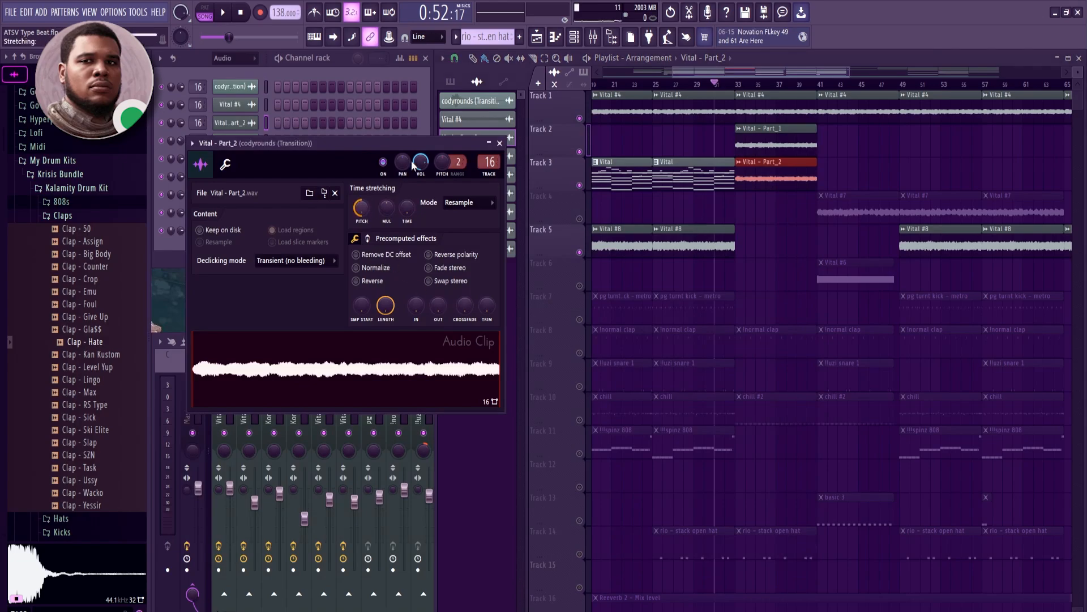
Lower the Vital - Part_2 clip's volume with its stretch mode set to Auto, and play the layered section at bar 33.
left_click_drag(422, 160, 422, 166)
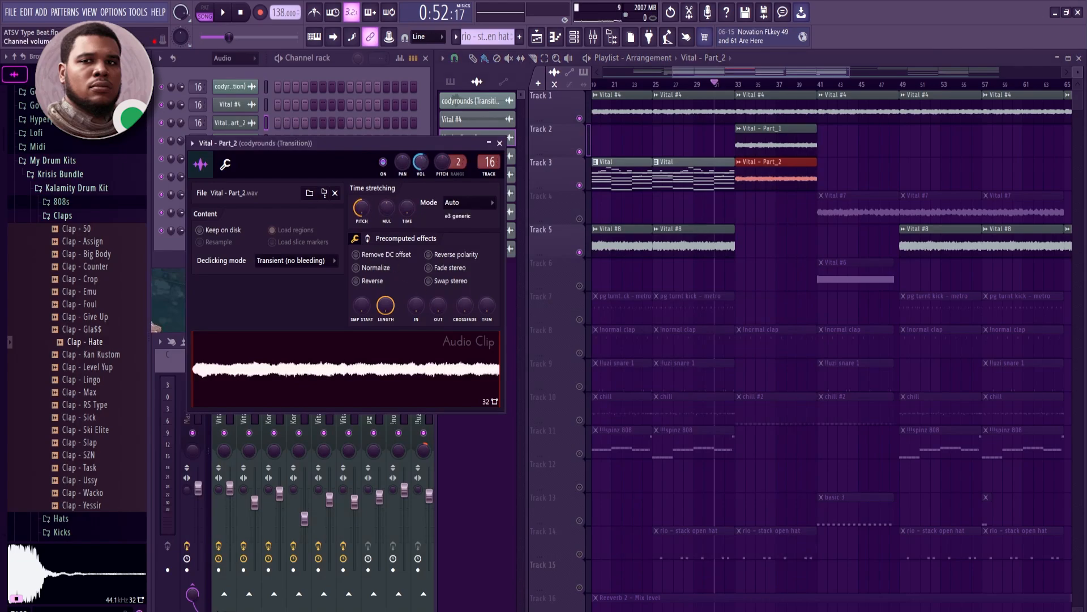
left_click(499, 143)
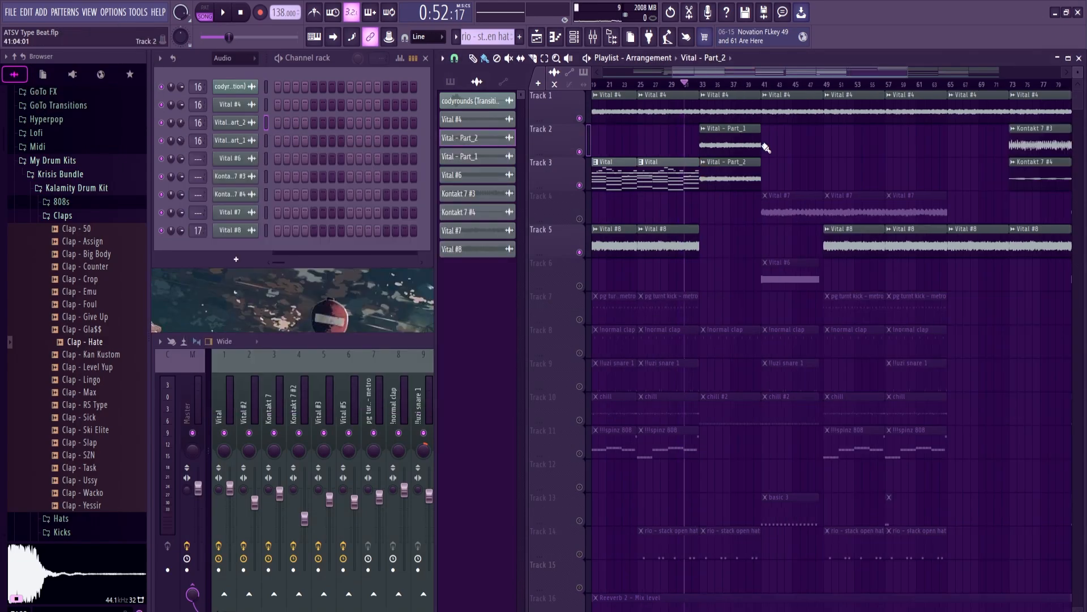
key("space")
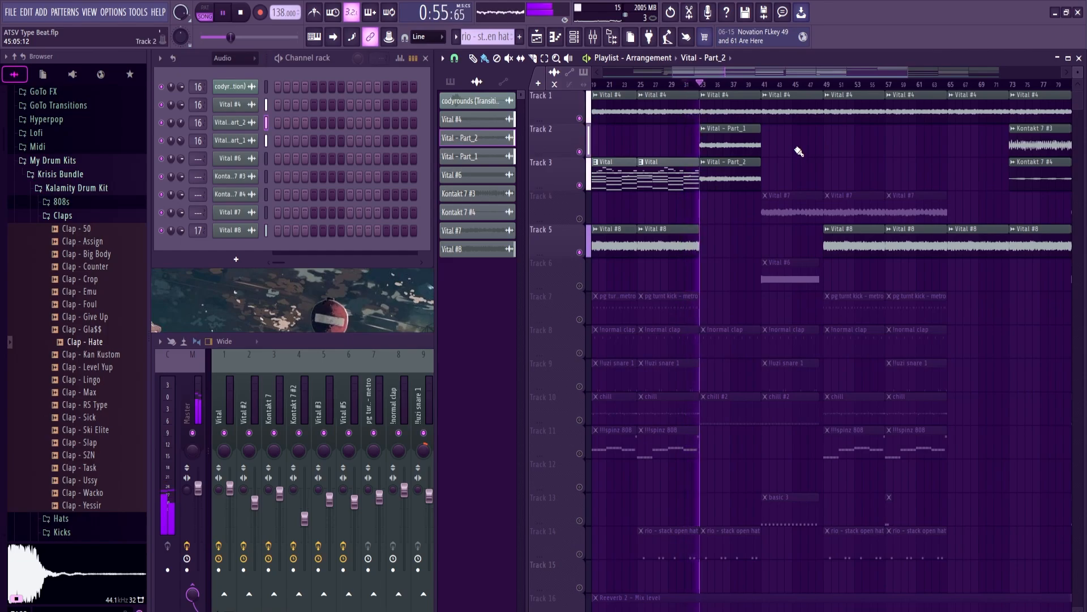
left_click_drag(750, 69, 743, 68)
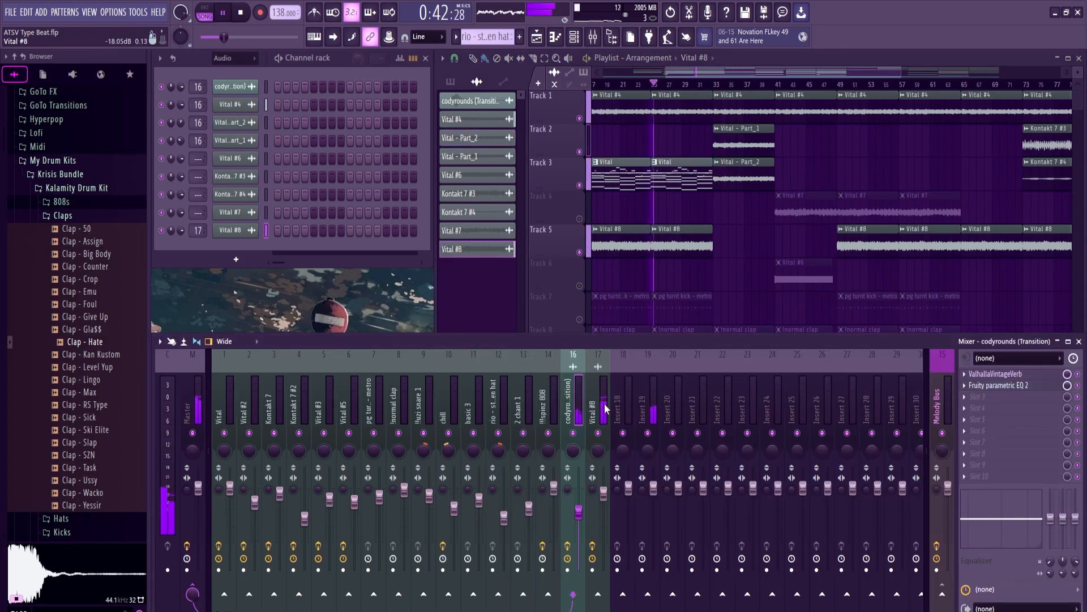
Lower the Vital #8 mixer track, then copy mixer track 16's 57% volume to Vital #8 and insert 19.
key("space")
left_click(608, 493)
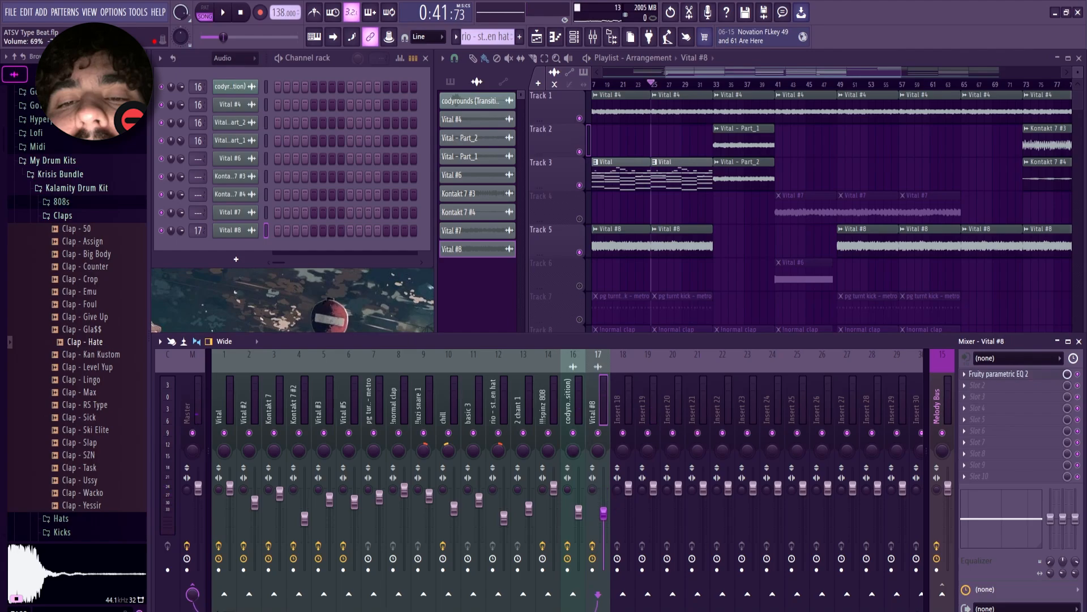
key("space")
right_click(579, 513)
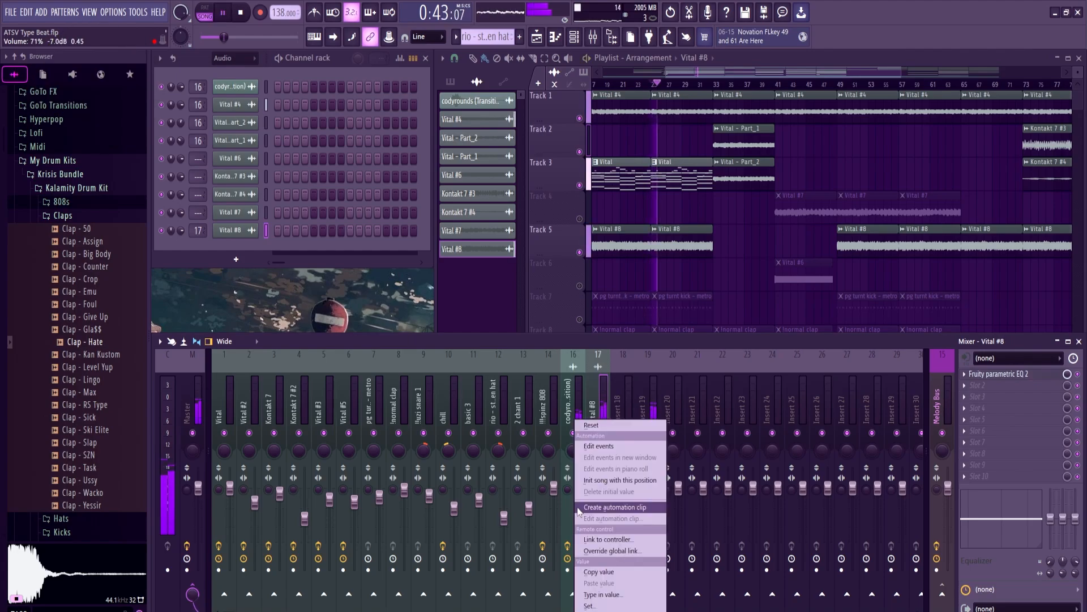
right_click(604, 514)
right_click(603, 514)
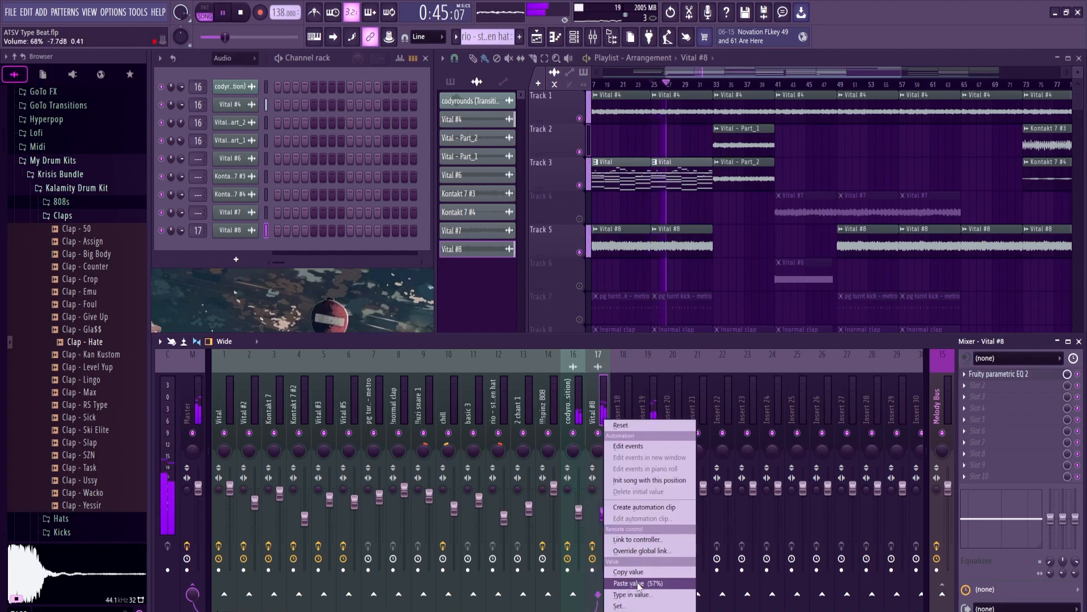
left_click(635, 582)
right_click(655, 488)
left_click(708, 585)
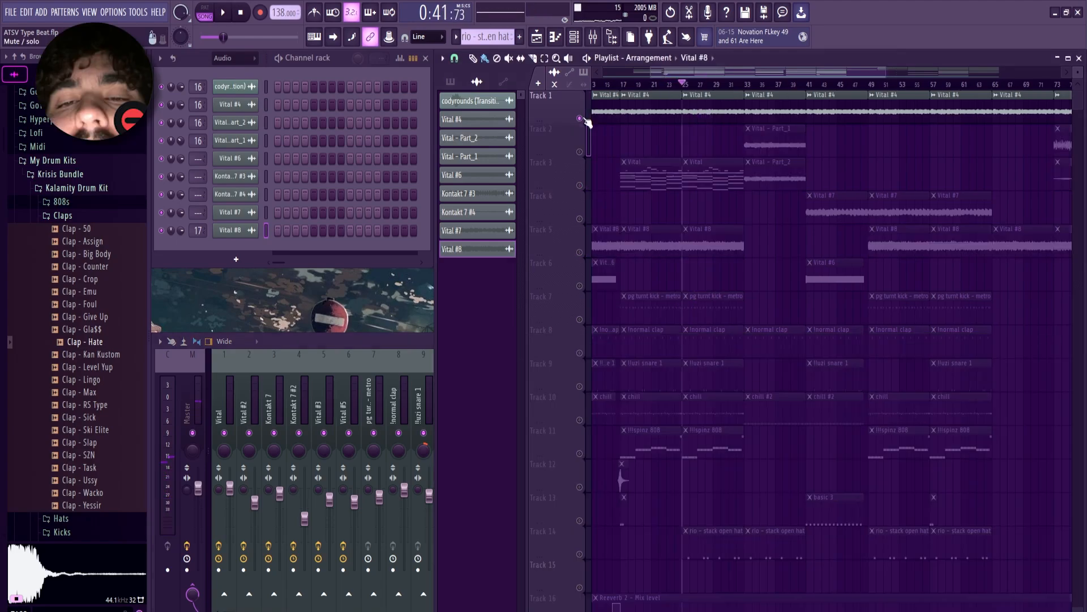
Unmute all playlist tracks and move the two Vital pattern clips at bar 17 from Track 3 down to Track 4.
right_click(585, 120)
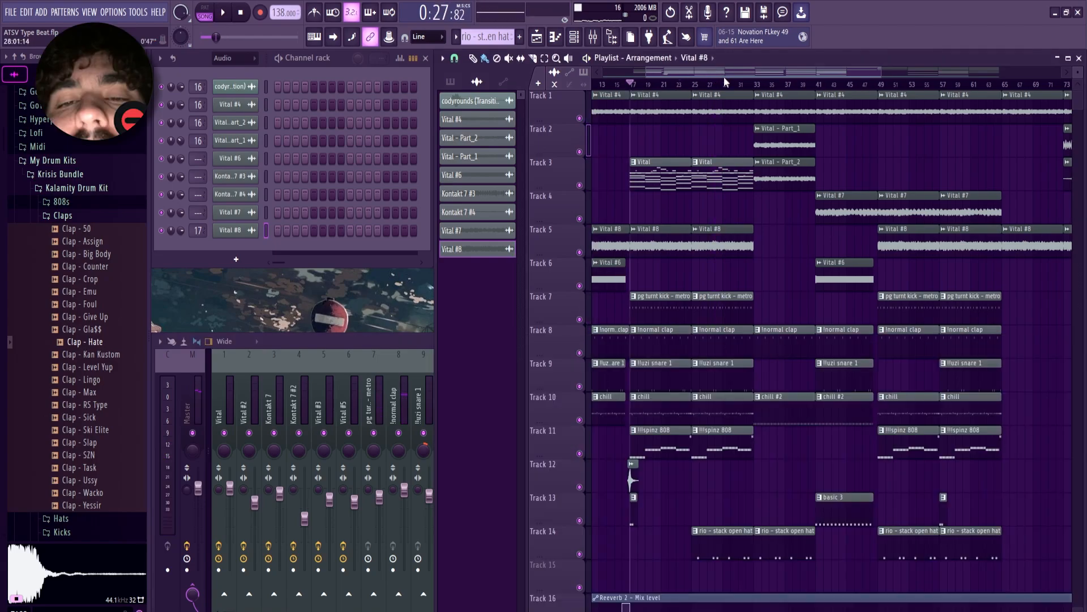
scroll(748, 108, "left", 1)
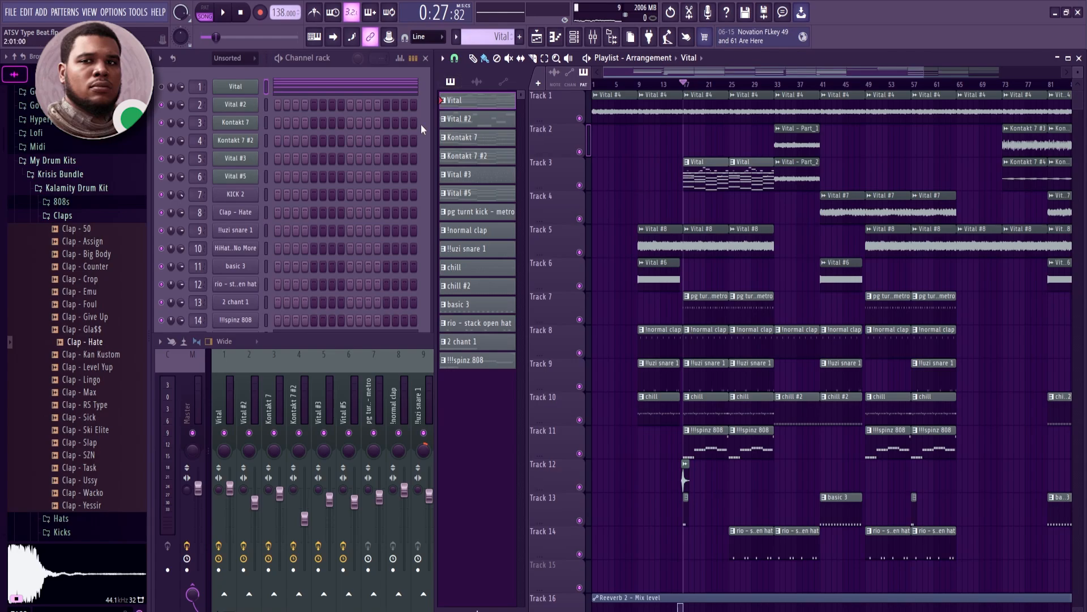
left_click(421, 125)
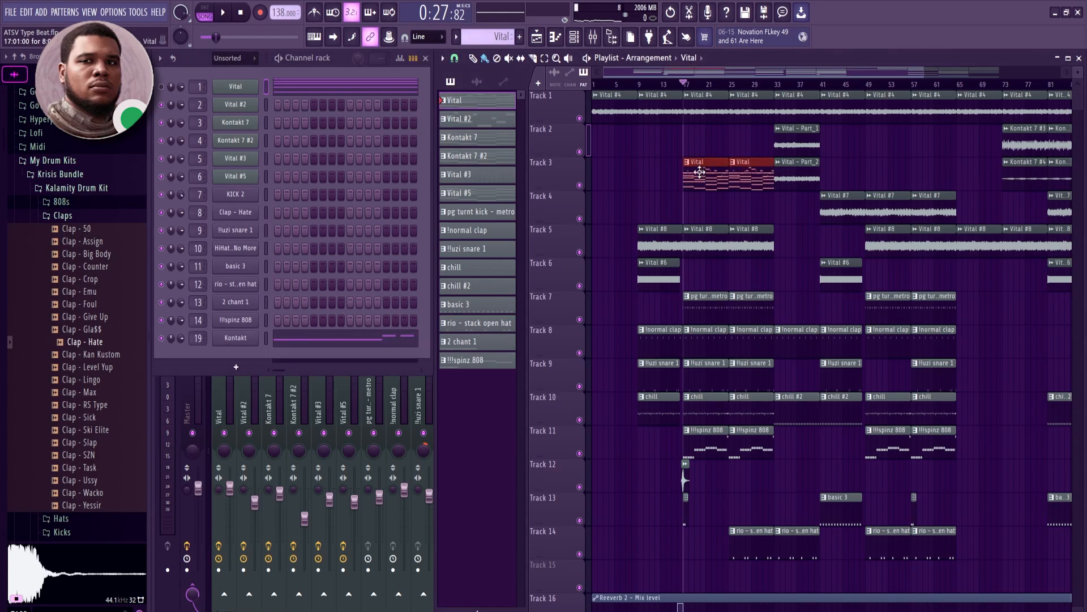
left_click_drag(701, 172, 700, 202)
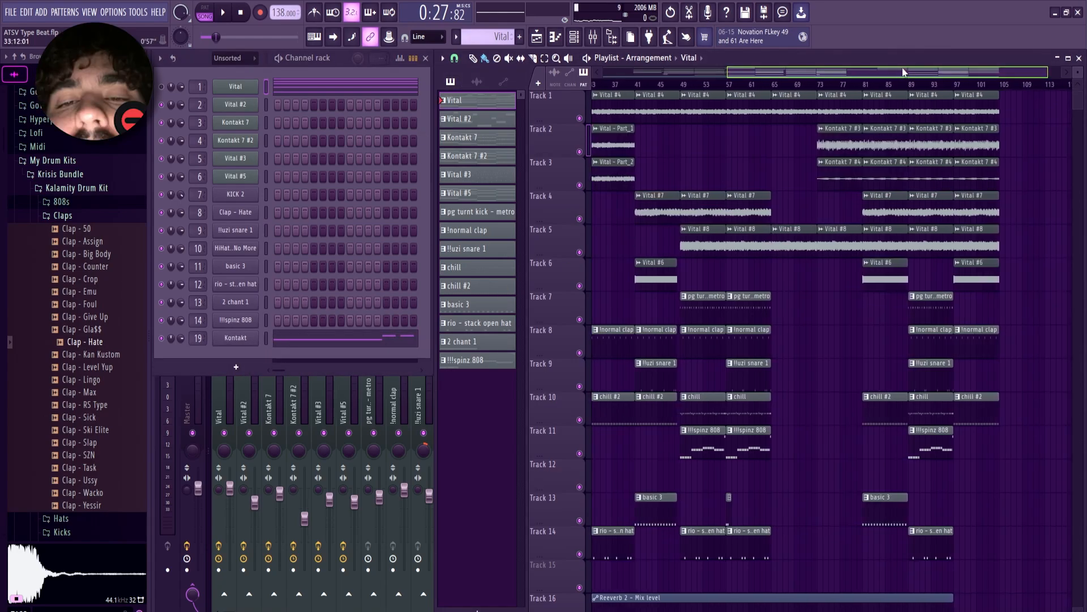
Examine and play the melody-only section of the arrangement around bars 65 to 81.
left_click_drag(904, 70, 900, 69)
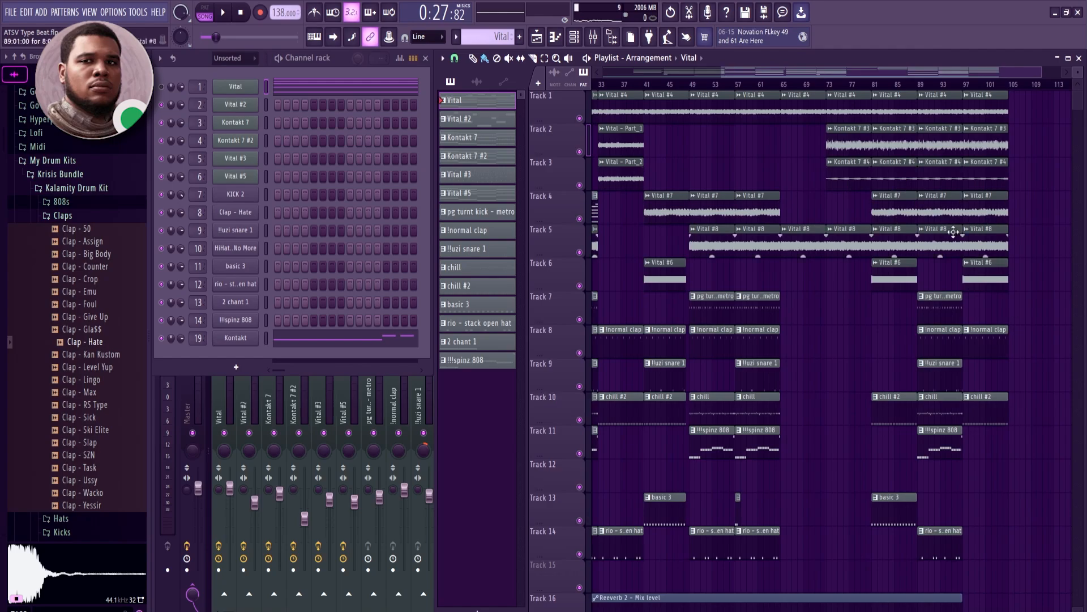
left_click_drag(950, 72, 932, 73)
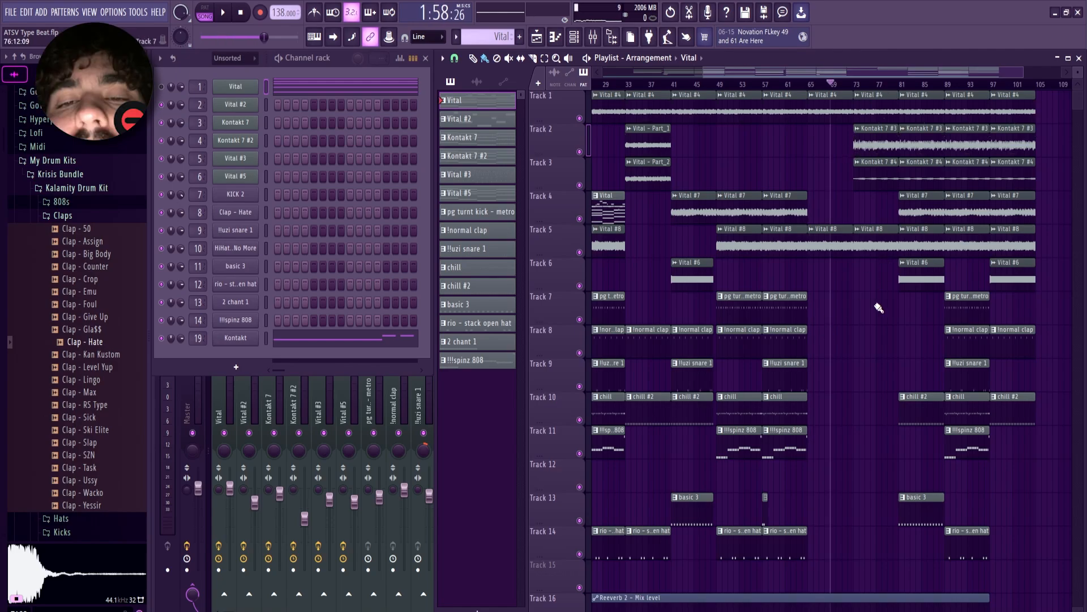
key("space")
scroll(881, 312, "up", 4)
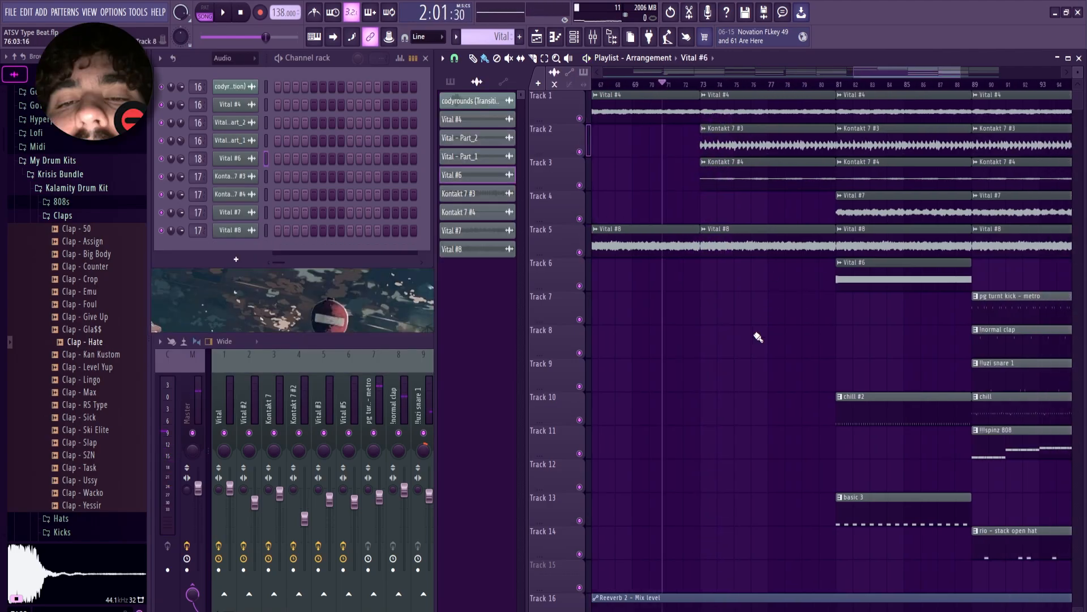
left_click_drag(753, 358, 655, 93)
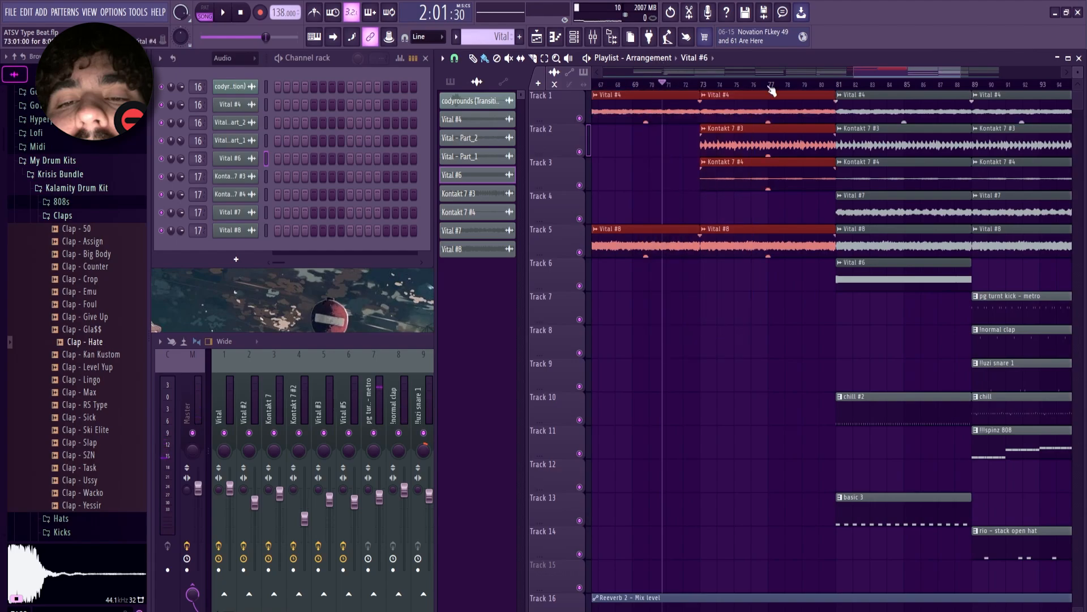
left_click(791, 270)
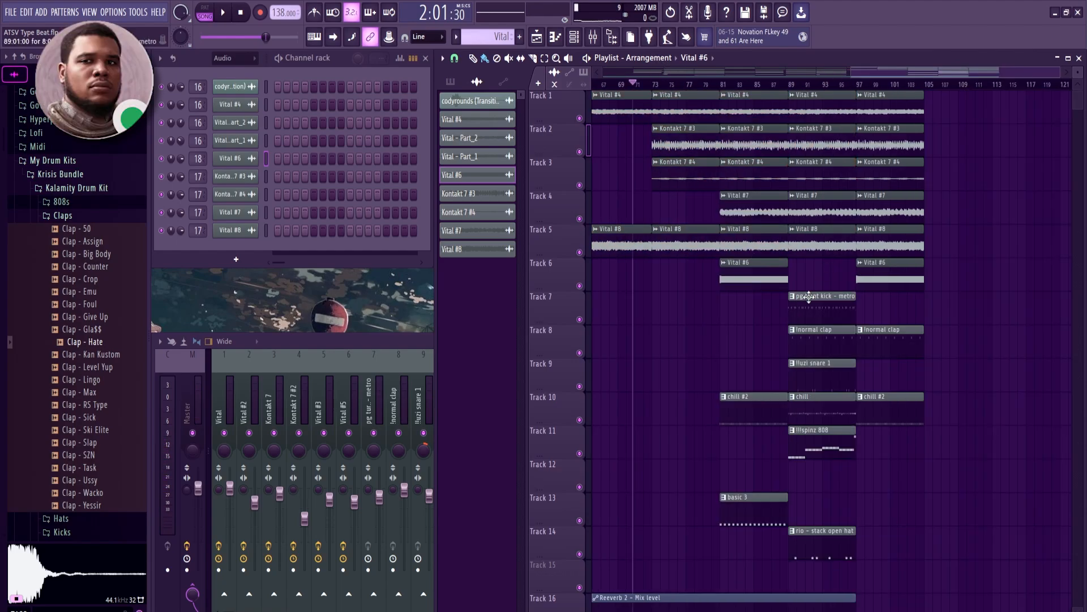
scroll(696, 91, "left", 2)
left_click_drag(693, 86, 699, 87)
left_click_drag(871, 82, 848, 74)
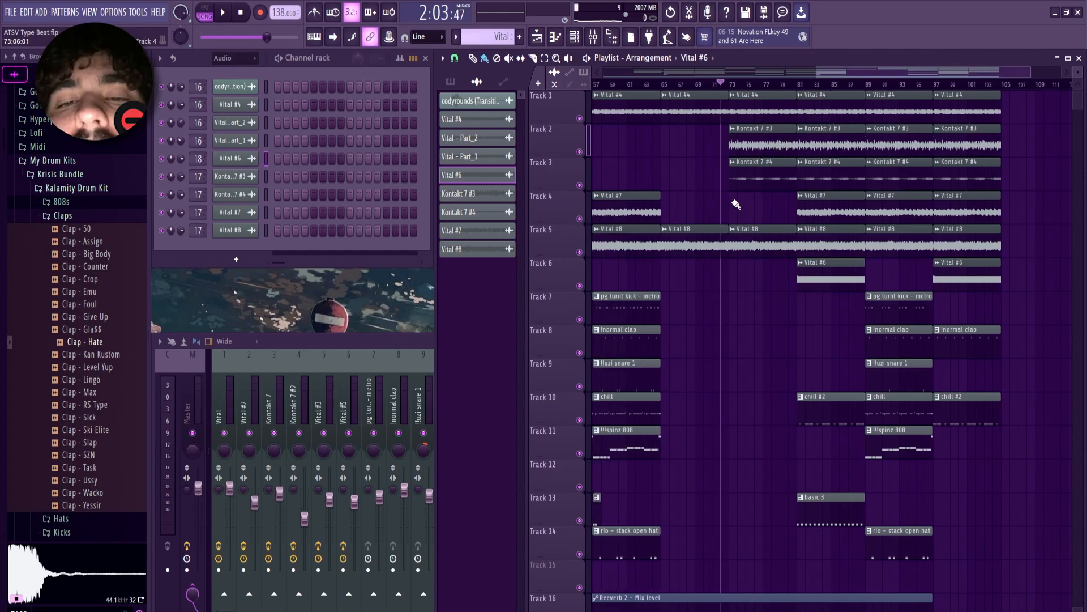
left_click_drag(838, 74, 849, 74)
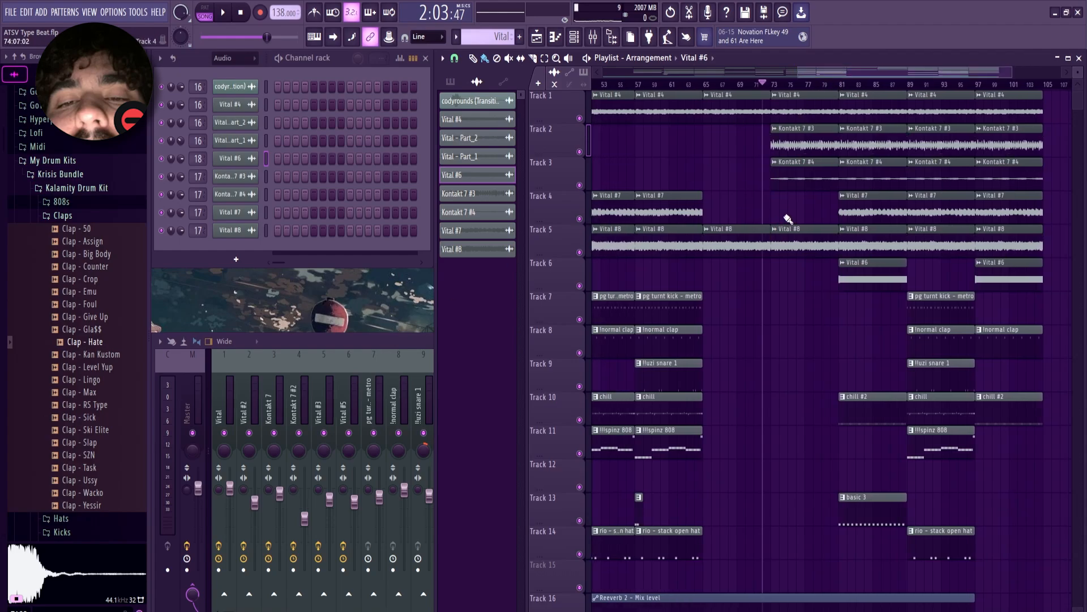
Replace the Vital #4 clip at bar 73 with a Vital #6 clip on Track 6 and play the section.
key("space")
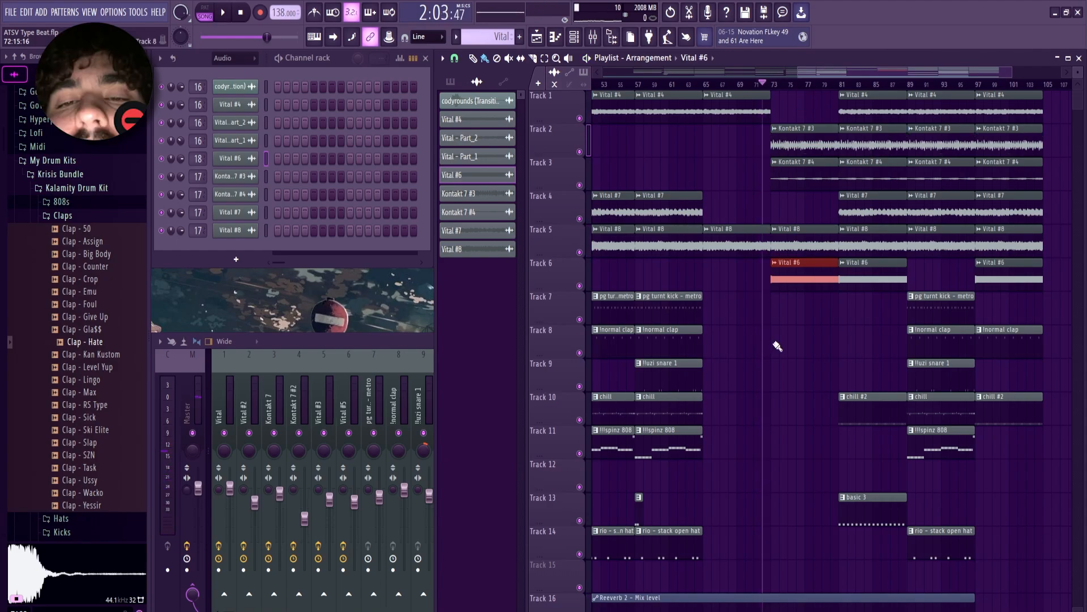
scroll(781, 309, "up", 5)
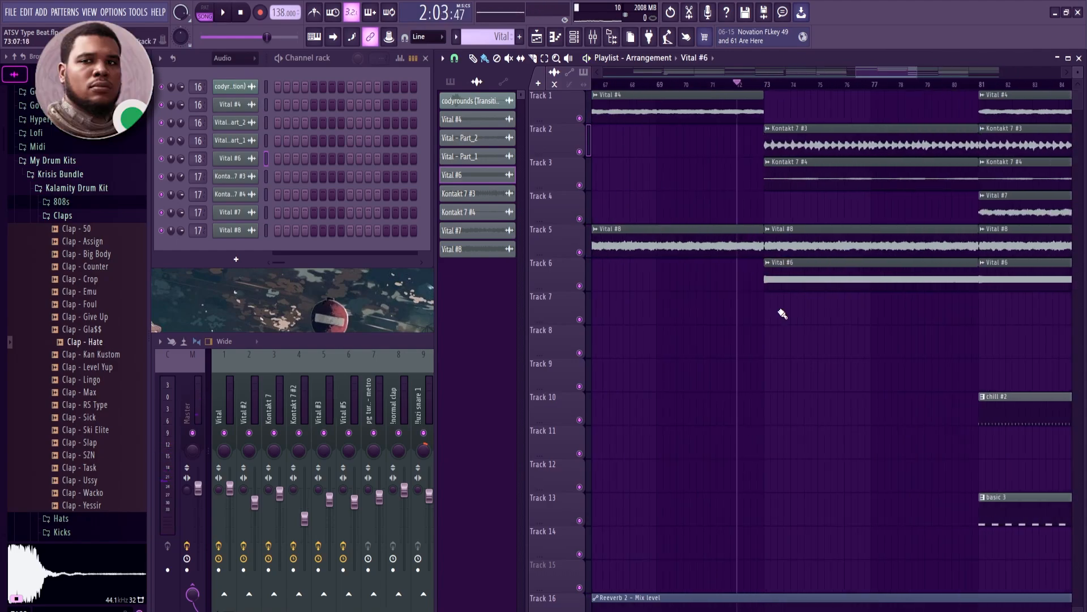
key("space")
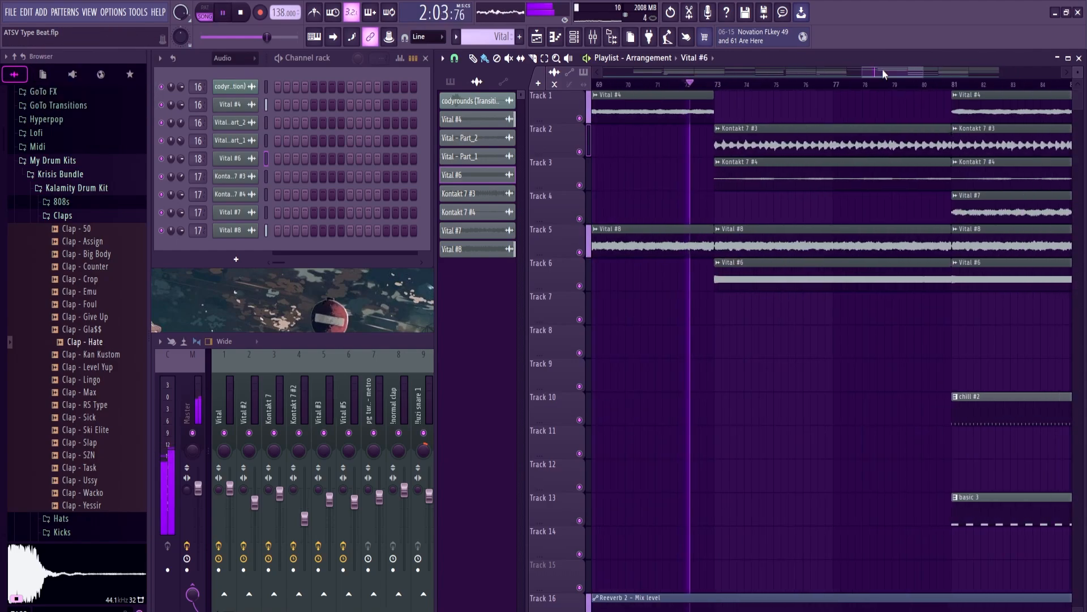
left_click_drag(883, 72, 963, 76)
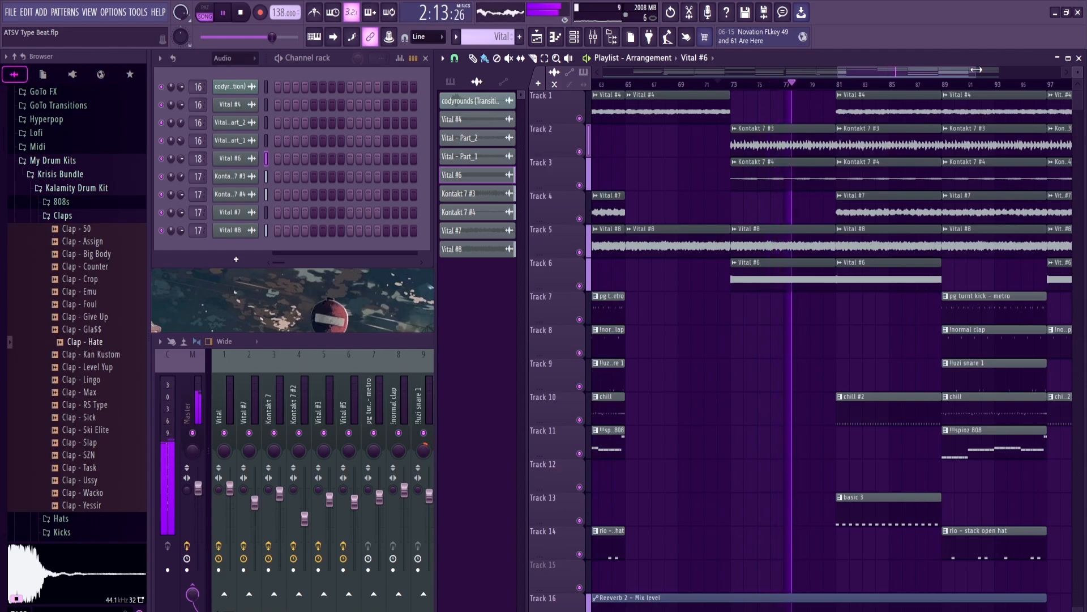
mouse_move(971, 74)
left_mouse_down()
mouse_move(994, 73)
mouse_move(981, 72)
left_mouse_up()
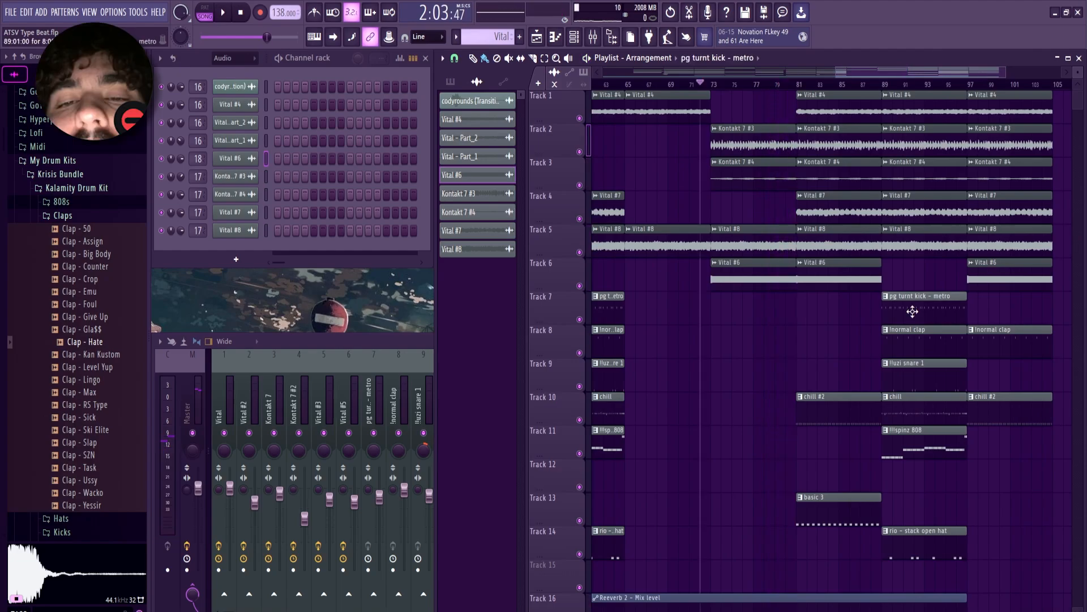
Place a unique copy of the pg turnt kick pattern at bar 81 on Track 7 and rewrite it as five kicks per bar over eight bars.
left_click(800, 297)
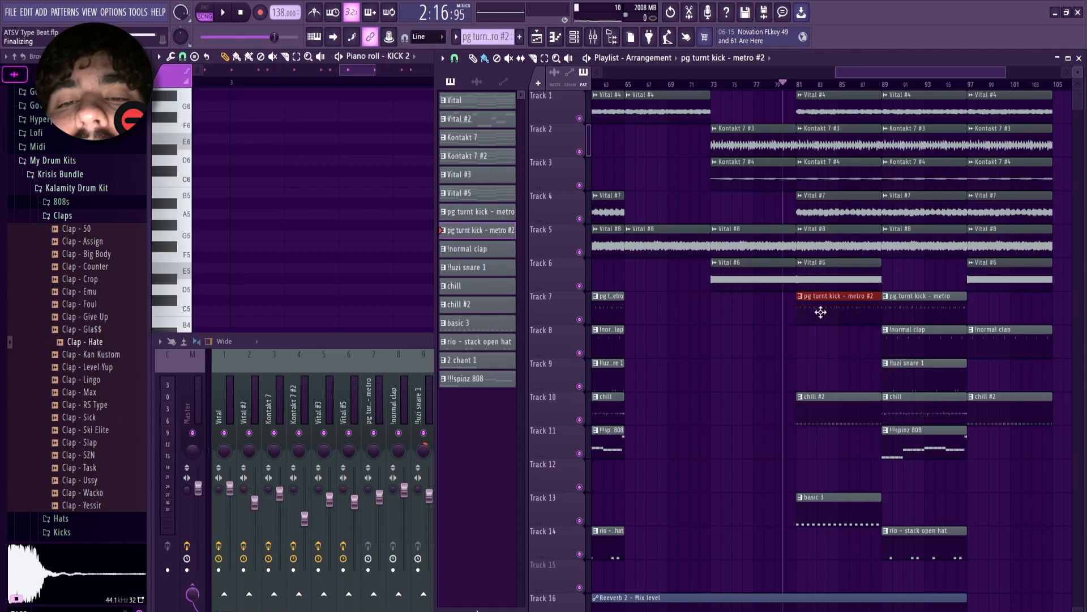
double_click(820, 311)
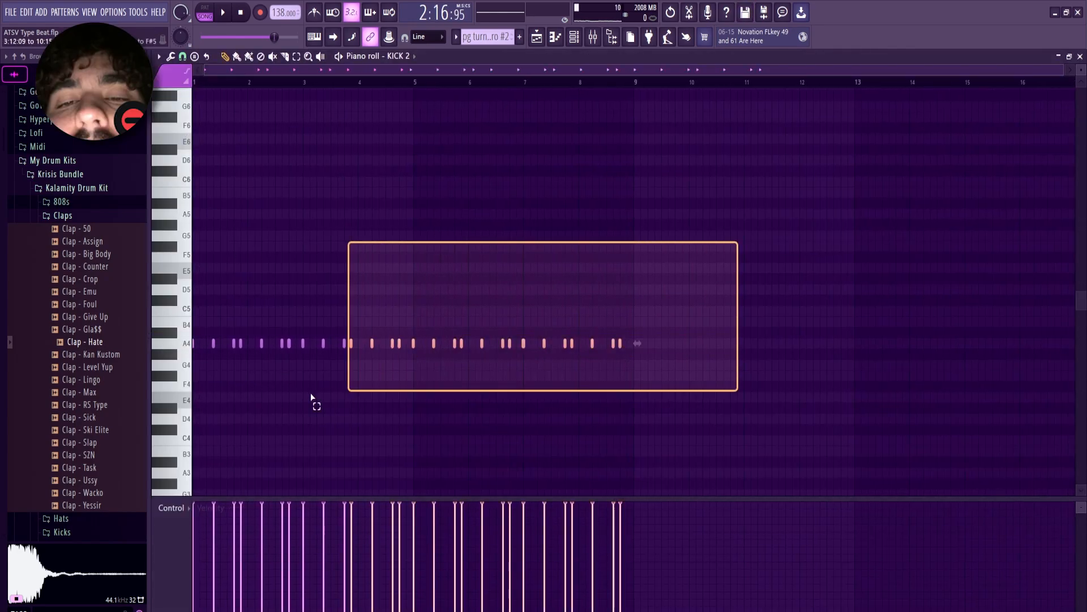
left_click_drag(311, 396, 208, 409)
key("Delete")
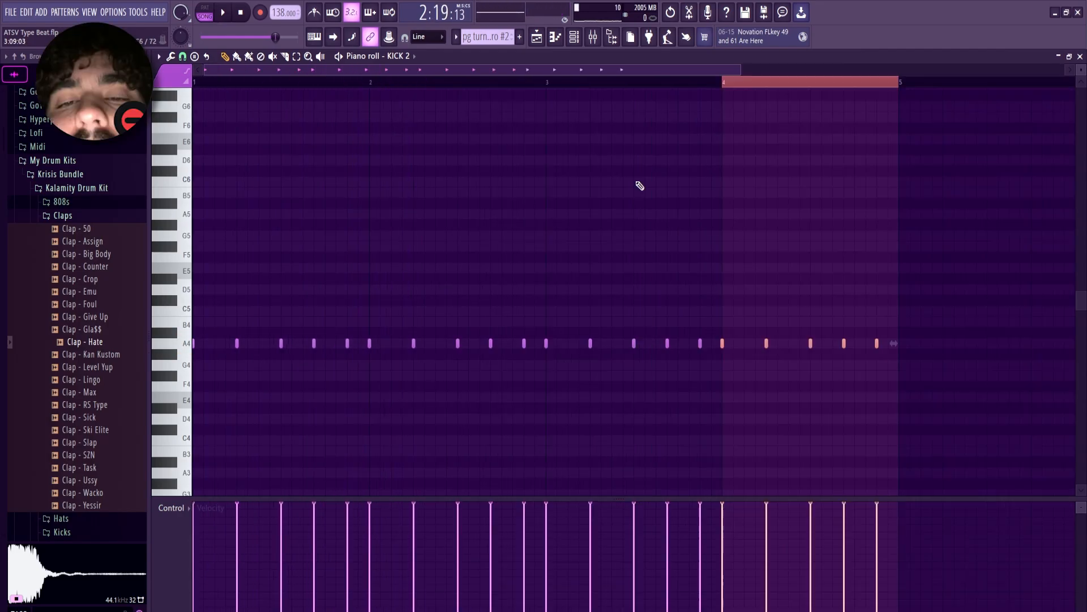
scroll(639, 184, "down", 3)
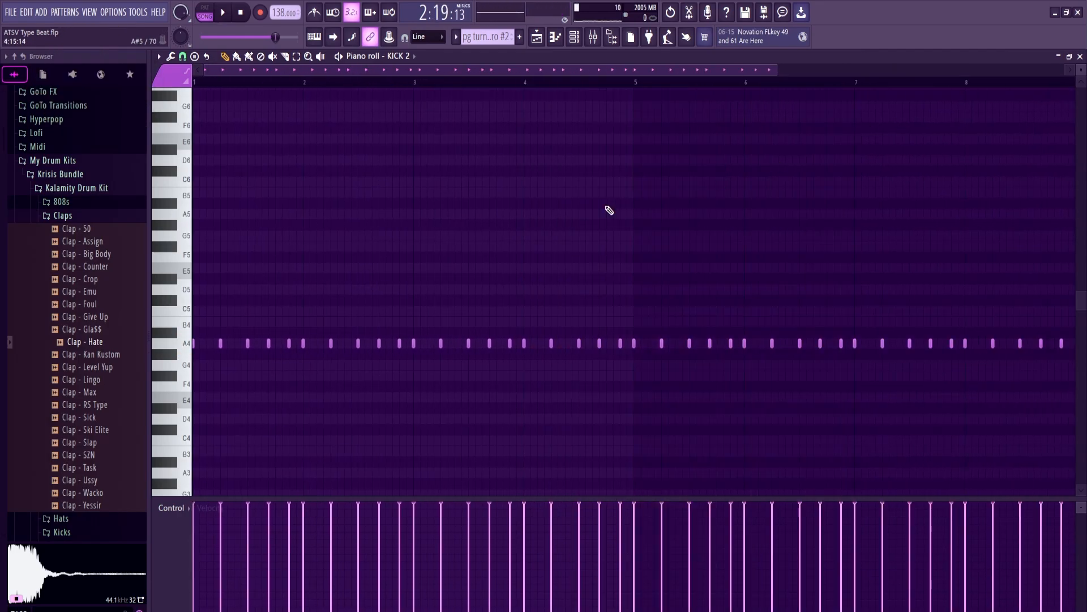
key("space")
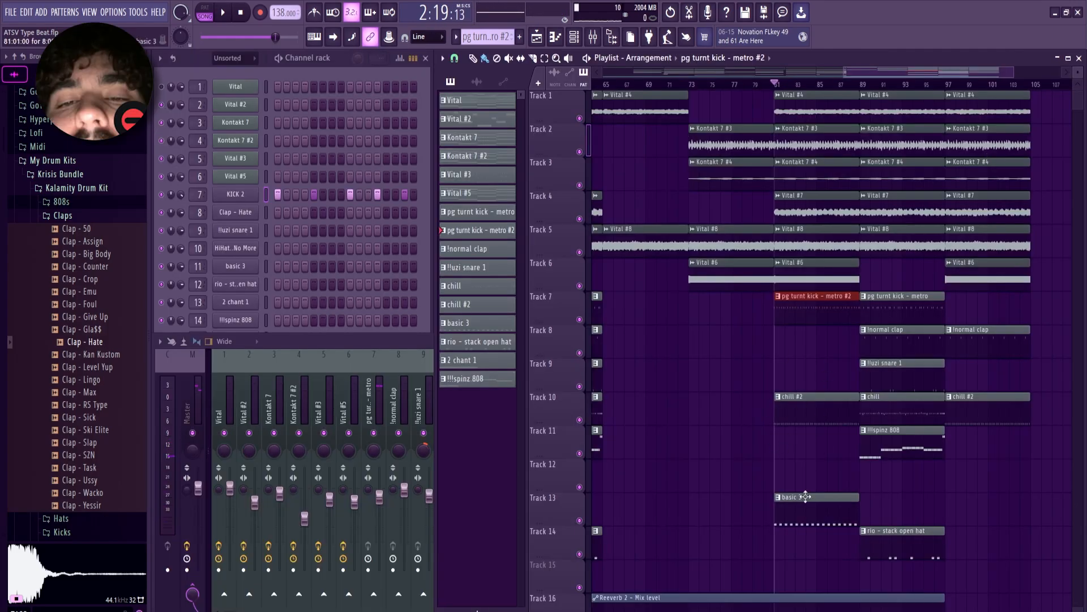
Delete the chill #2 and basic 3 clips at bar 81 and place a !normal clap clip there on Track 8.
right_click(811, 399)
right_click(813, 498)
left_click(878, 334)
left_click(780, 338)
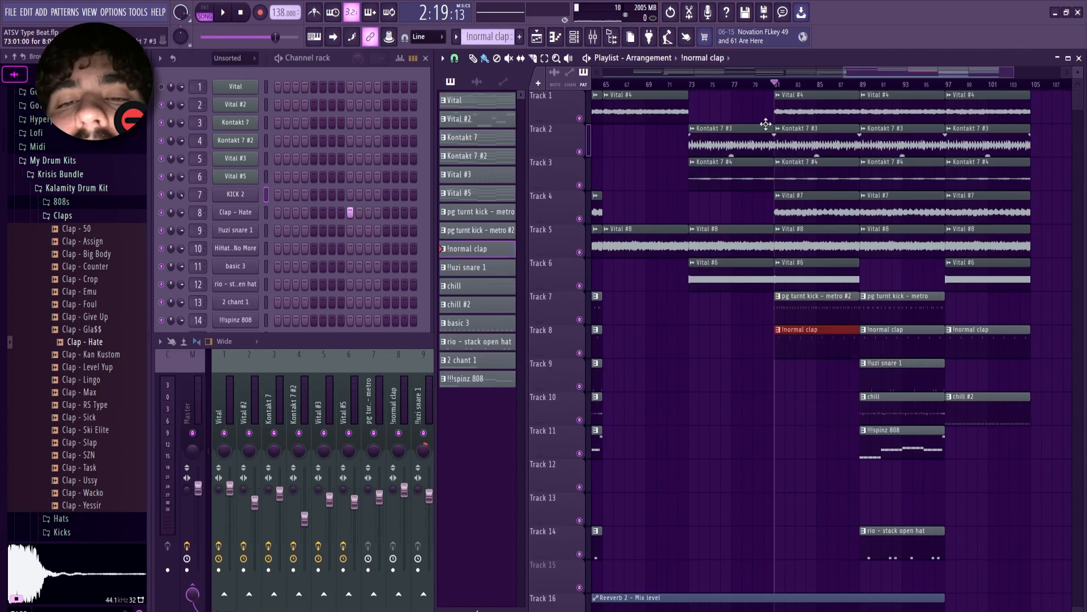
Try shifting the !normal clap notes to beat two and duplicating them onto beat four of every bar.
key("space")
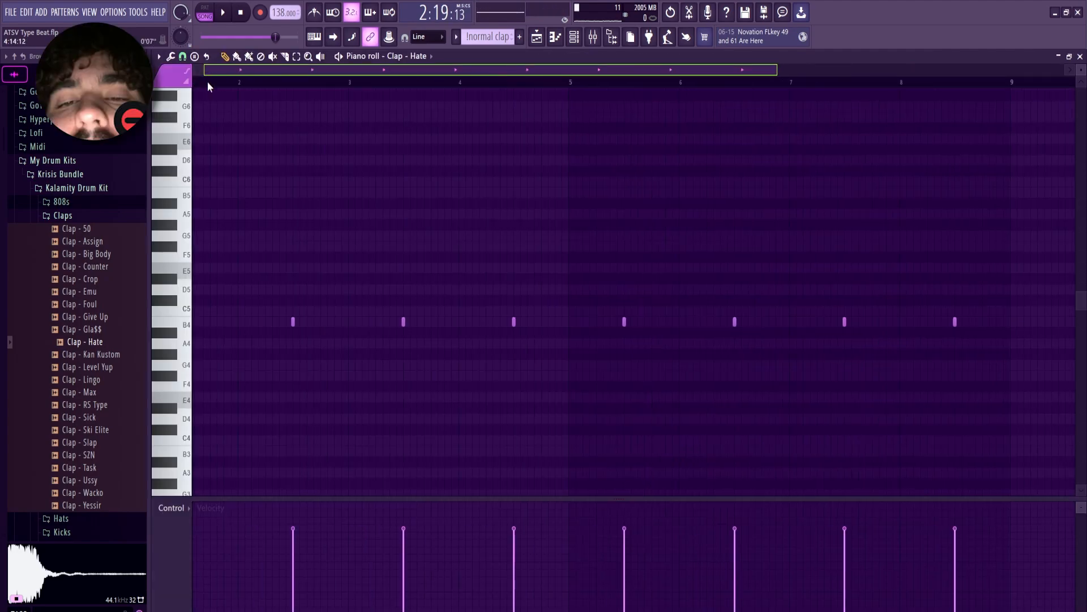
scroll(953, 235, "down", 3)
key("ctrl+a")
left_click_drag(216, 321, 204, 322)
left_click_drag(204, 322, 233, 321)
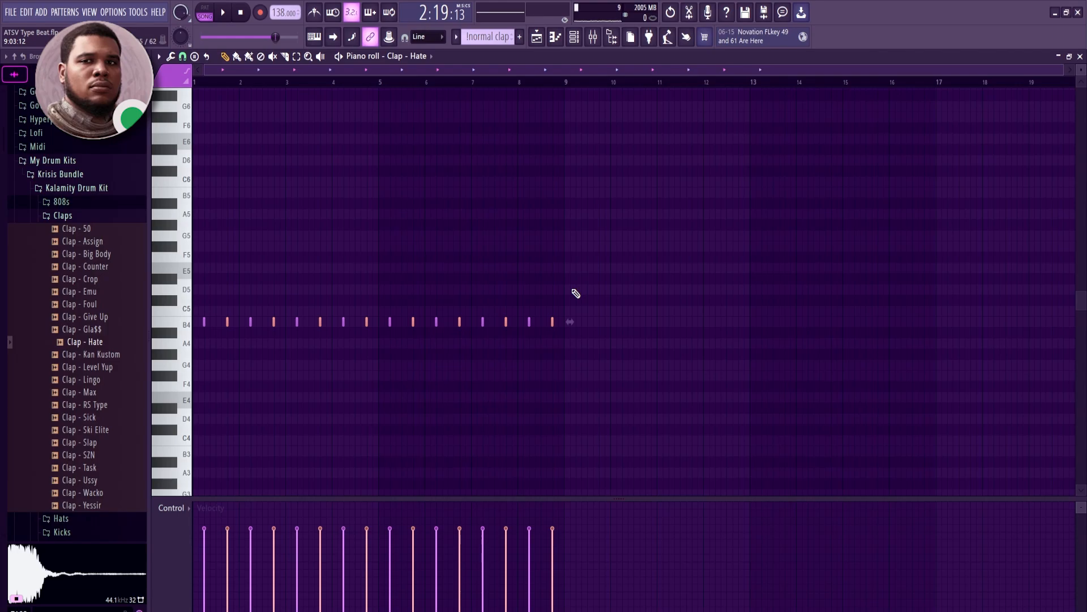
Remove the duplicated claps and cut the remaining notes from the shared !normal clap pattern.
key("Delete")
key("ctrl+a")
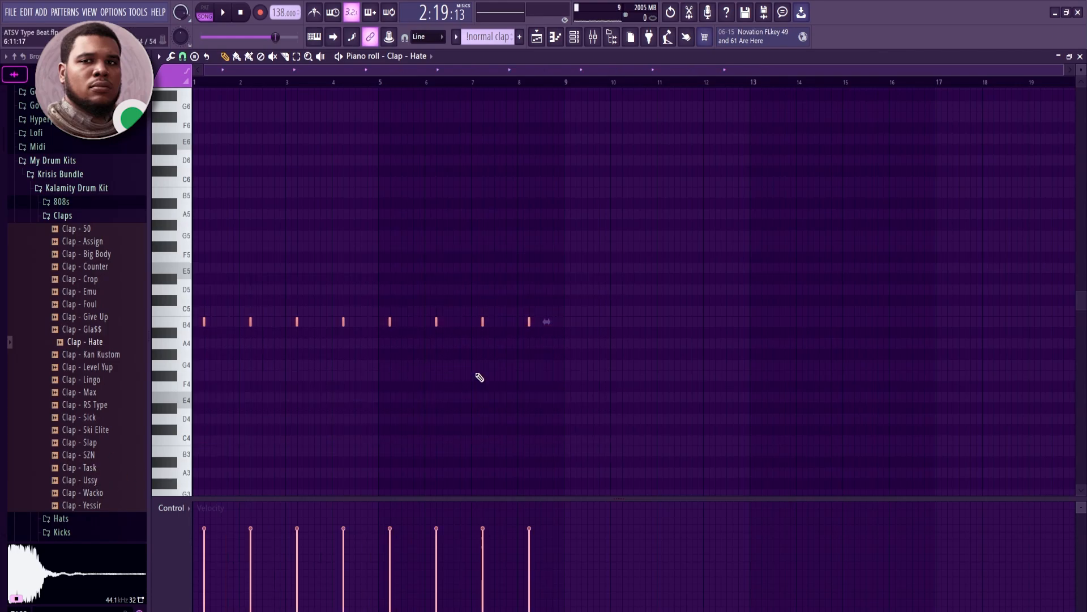
key("Delete")
left_click(1080, 56)
scroll(724, 245, "down", 3)
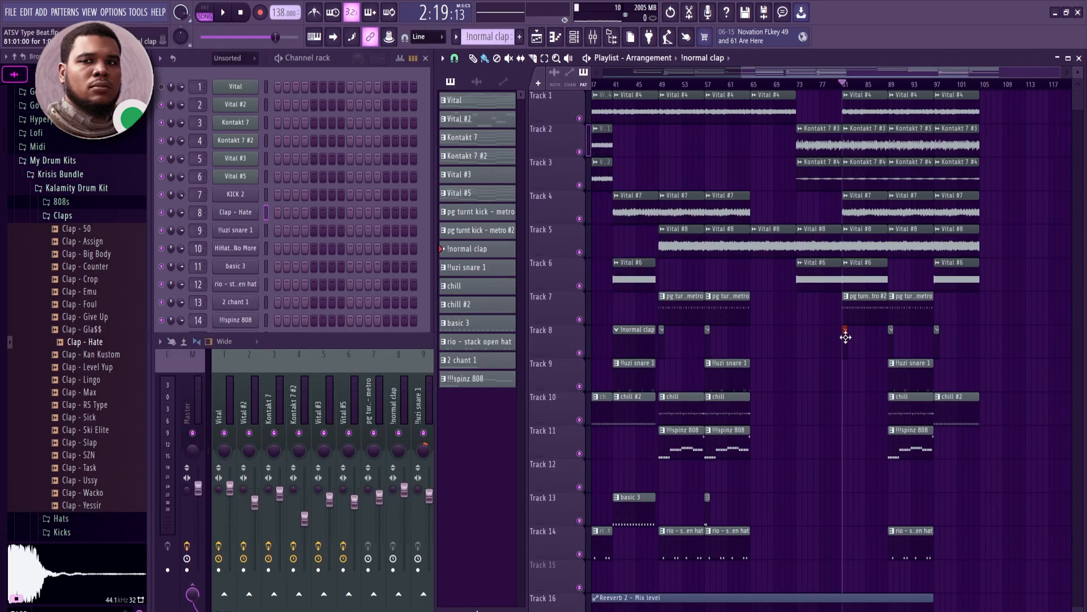
Paste the clap notes back into the !normal clap pattern and move them to beat three of every bar.
scroll(844, 335, "up", 4)
double_click(845, 335)
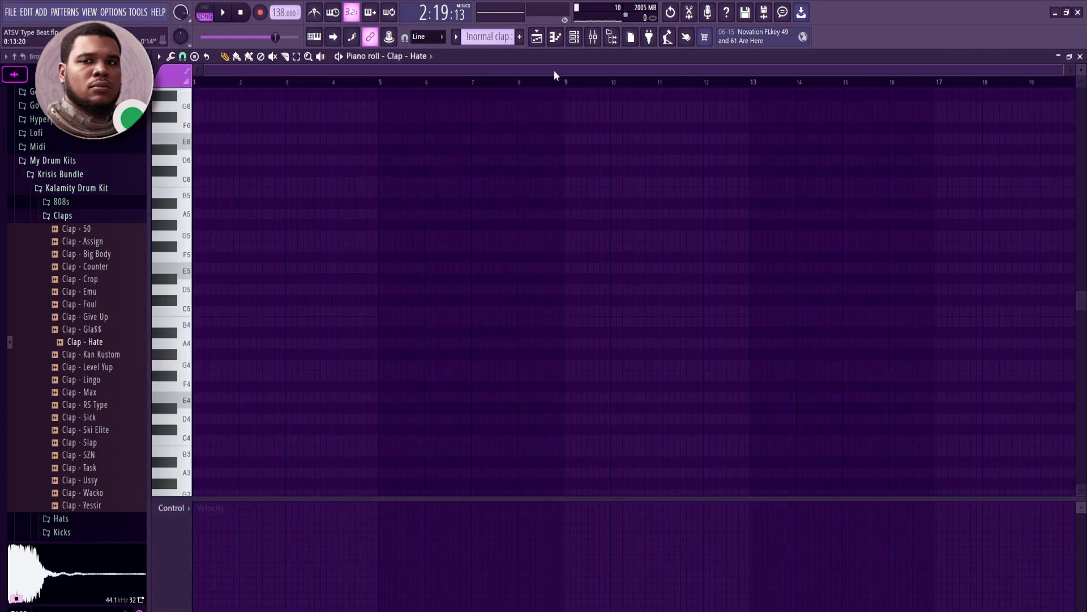
key("ctrl+v")
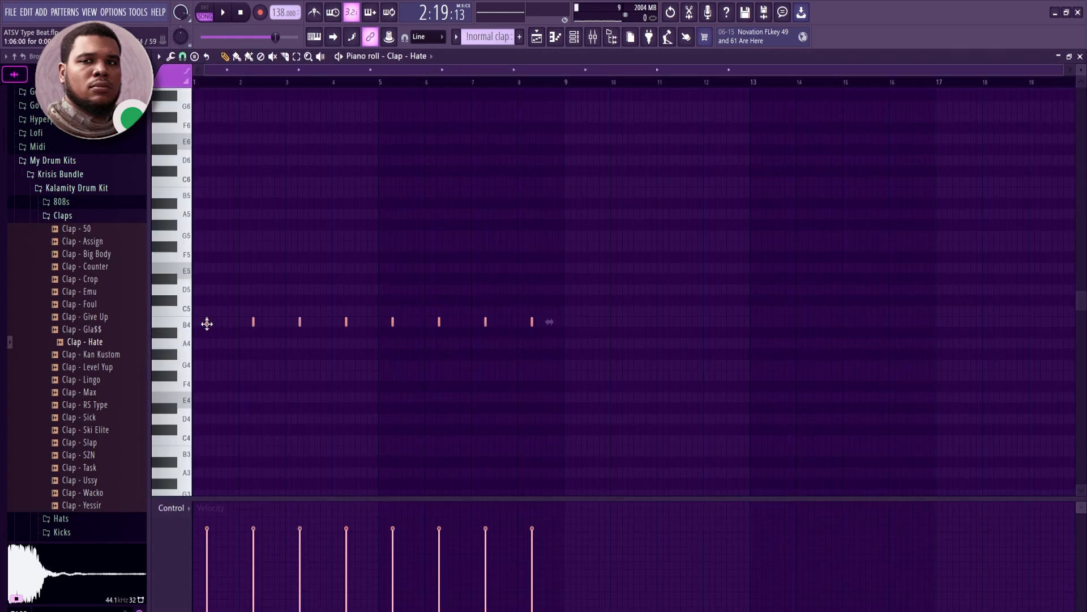
left_click_drag(207, 323, 217, 327)
key("ctrl+d")
left_click(1080, 57)
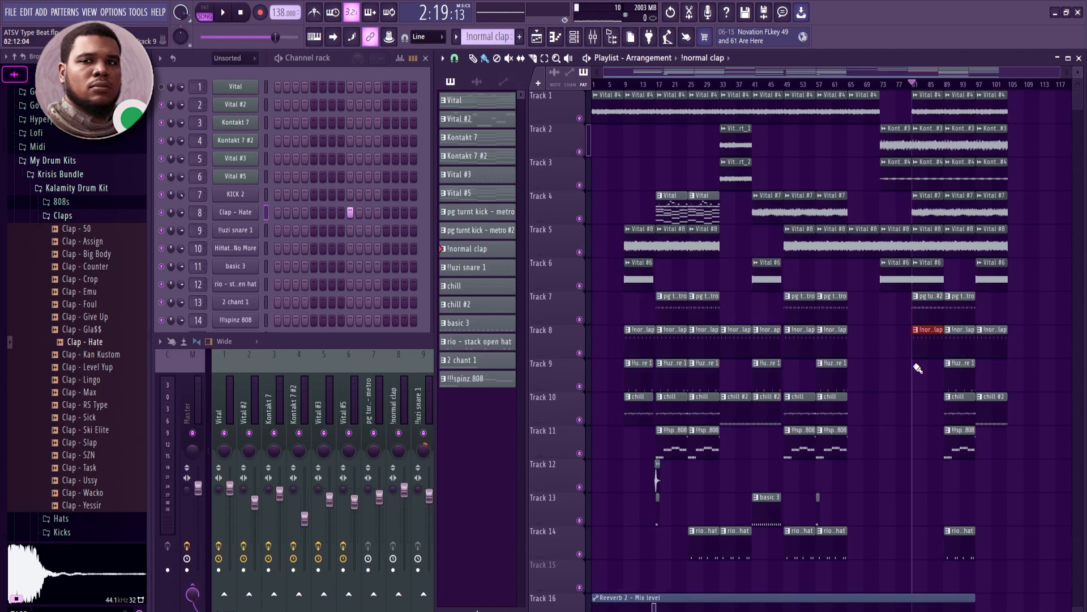
Make the !normal clap clip at bar 81 on Track 8 a unique pattern.
left_click(916, 330)
left_click(927, 408)
Audition the percussion samples in the Percs folder of the Kalamity Drum Kit.
left_click(64, 217)
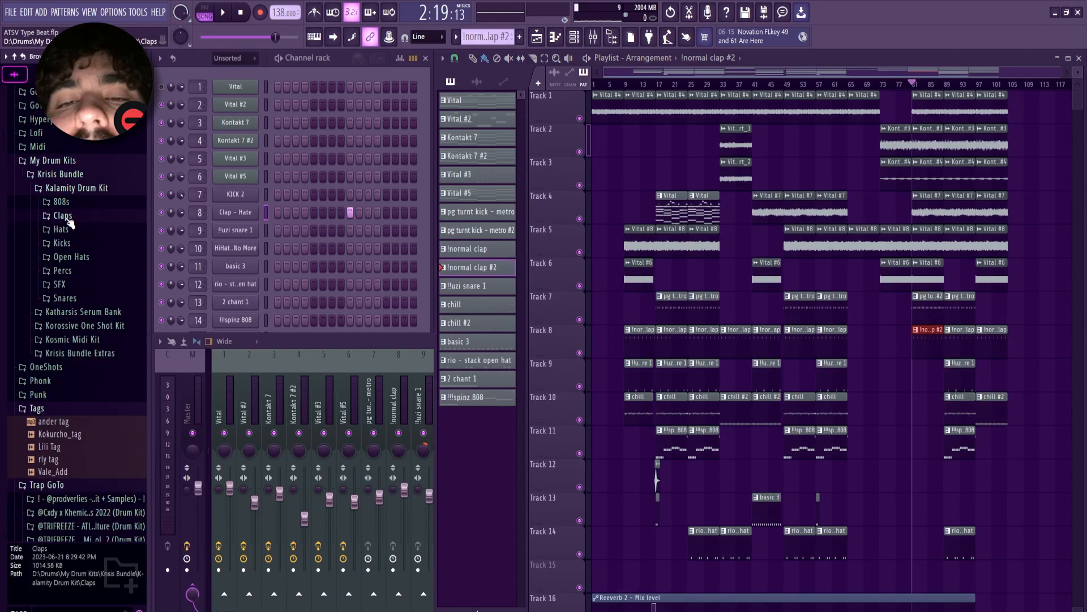
left_click(69, 217)
scroll(70, 283, "down", 3)
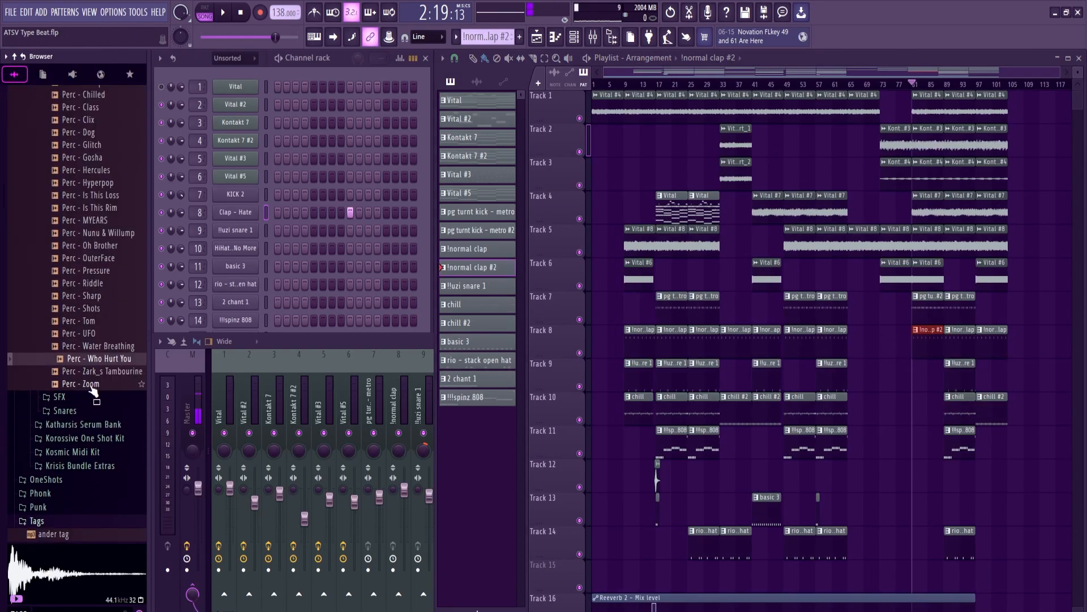
left_click(97, 373)
scroll(91, 227, "up", 4)
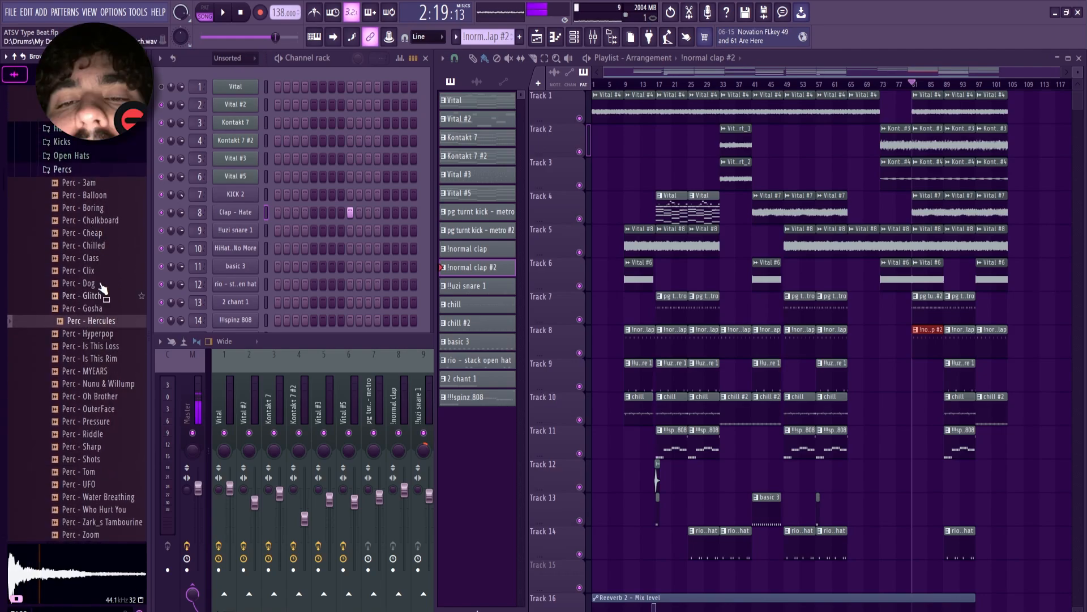
left_click(69, 171)
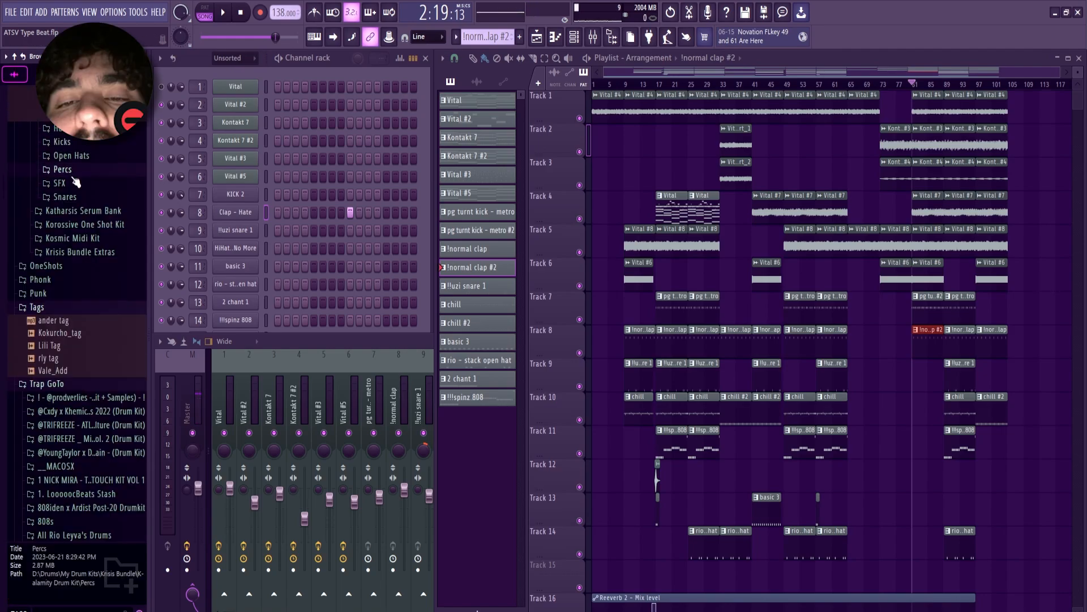
Find the rio - perfect snap sample among the All Rio Leyva's Drums claps and load it as a new channel.
scroll(99, 348, "down", 15)
left_click(99, 396)
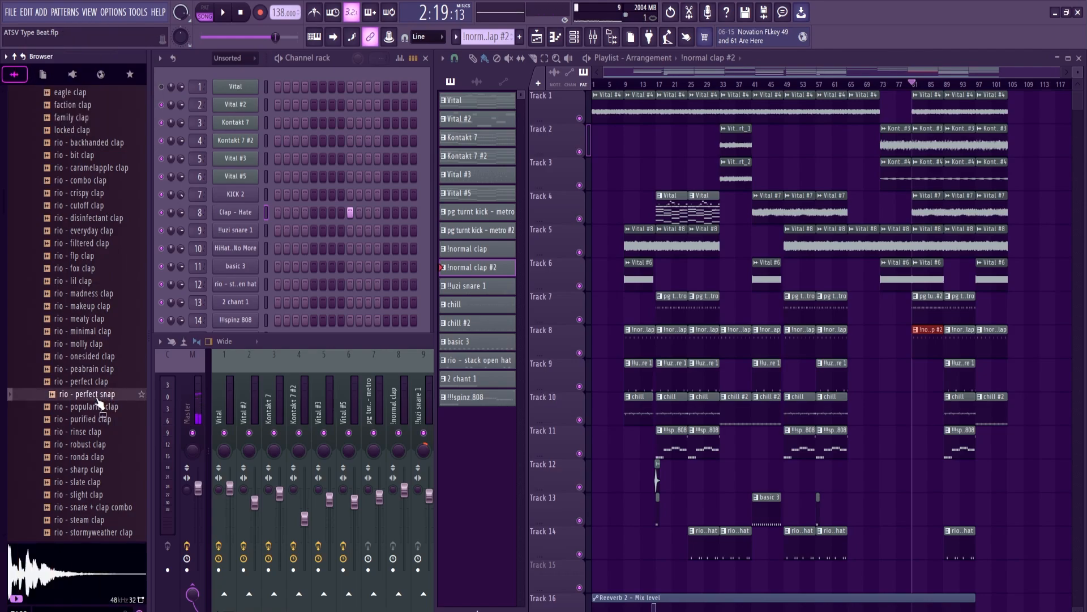
scroll(102, 430, "up", 1)
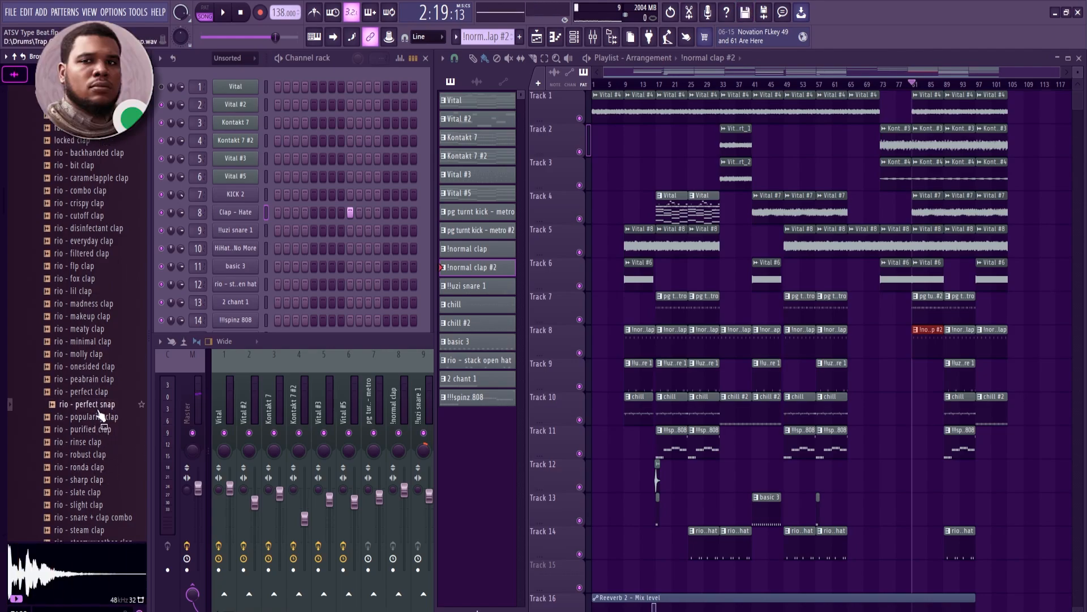
left_click_drag(89, 411, 396, 339)
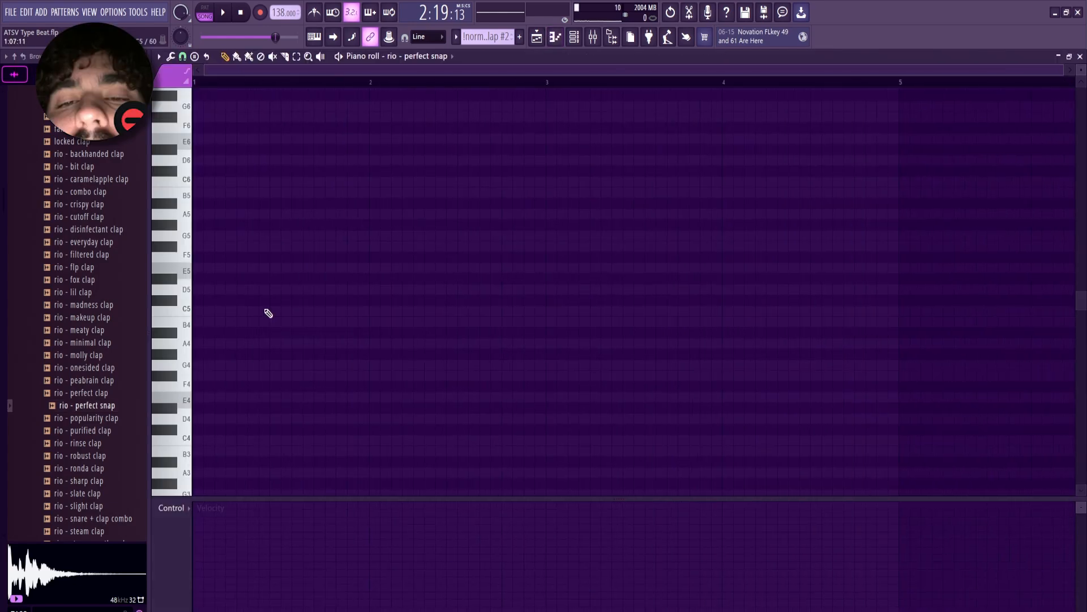
Place two C5 snap notes on bar 1's last beat and one on bar 2's, duplicate the phrase to fill eight bars, and play it back.
left_click(329, 310)
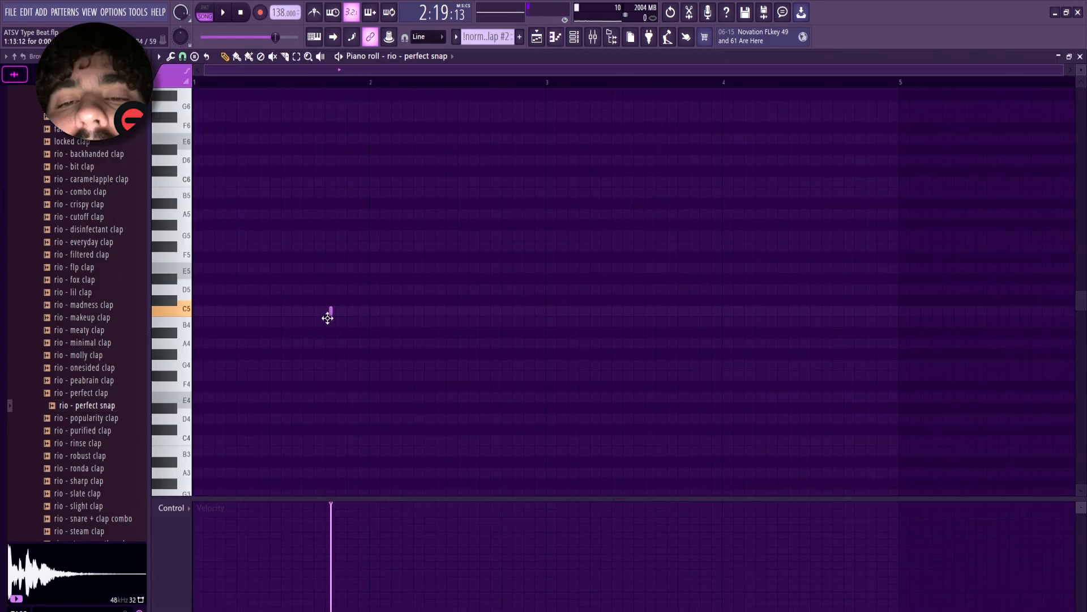
left_click(351, 312)
left_click(372, 311)
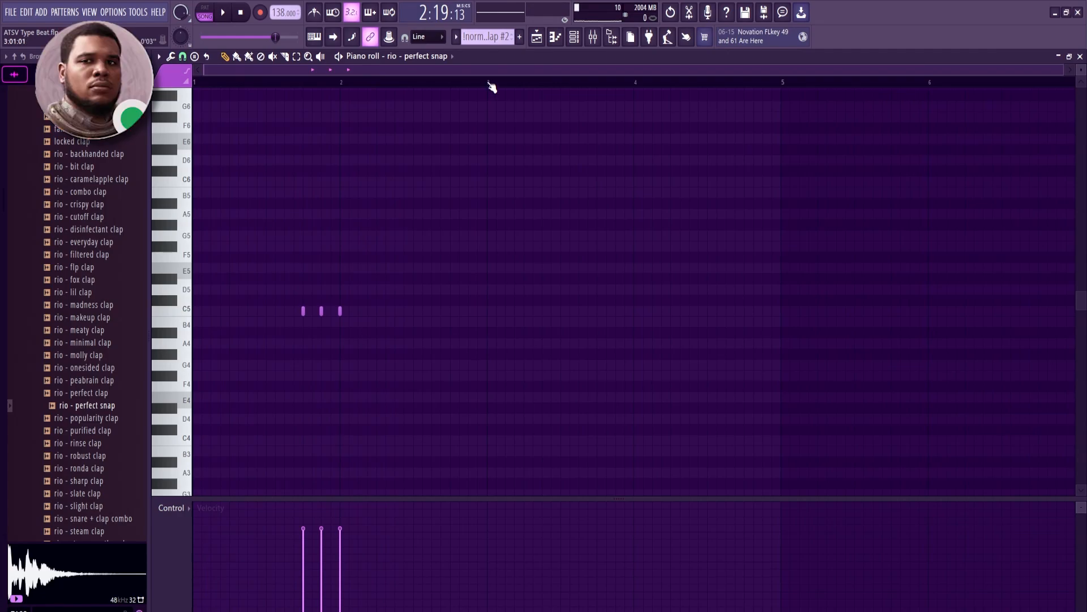
key("ctrl+z")
key("space")
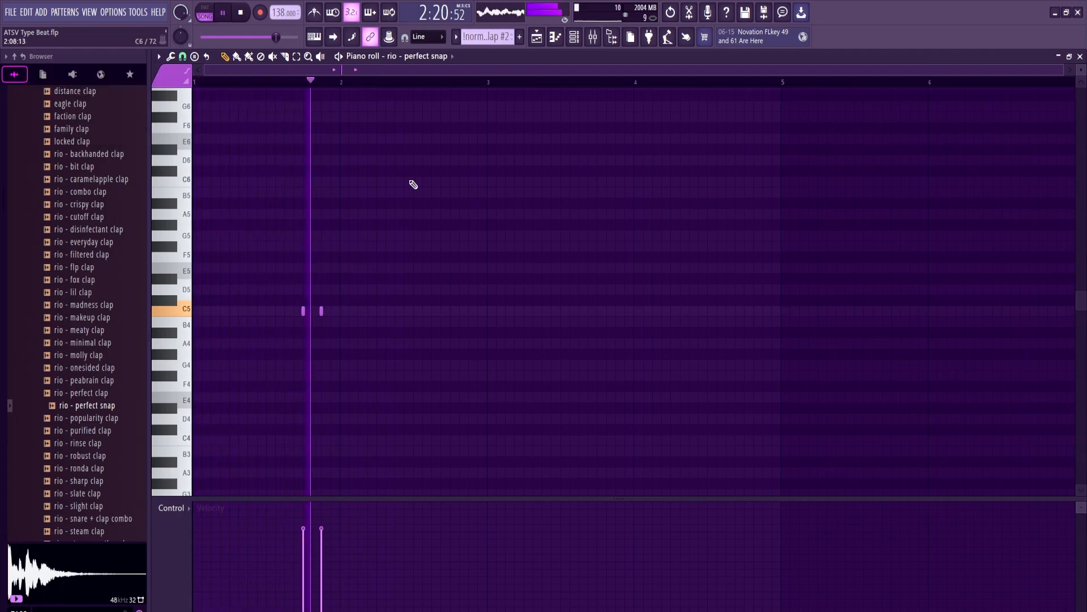
key("space")
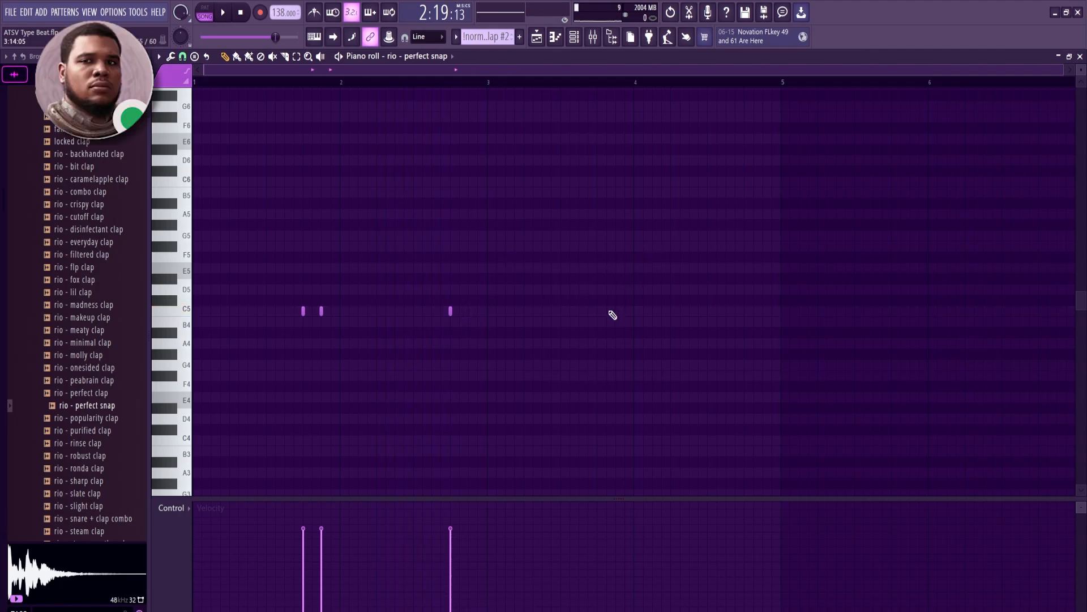
key("ctrl+b")
key("ctrl+b")
key("space")
Load the Sex FX sample from the rly x faded mega kit as a new channel with three C5 notes leading into bar 2.
scroll(485, 182, "down", 3)
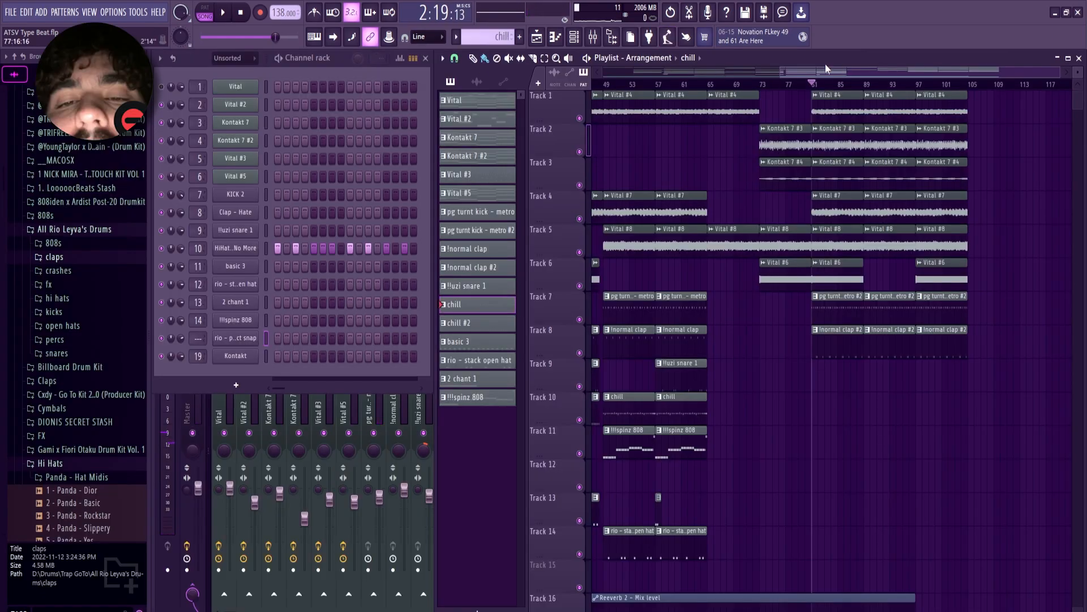
scroll(82, 334, "down", 15)
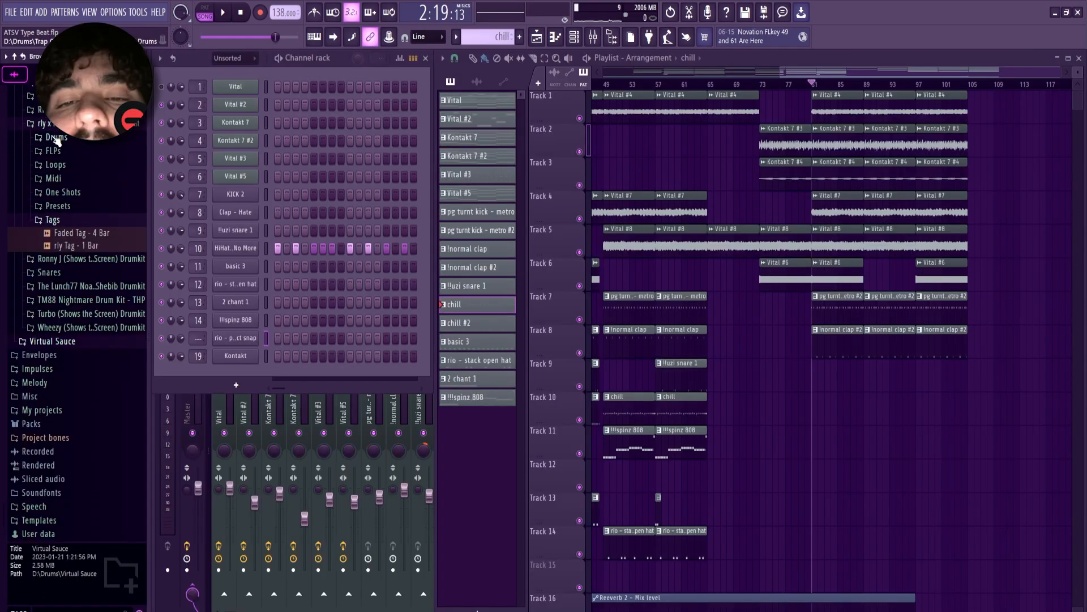
left_click(56, 209)
left_click(57, 270)
left_click_drag(73, 333, 237, 381)
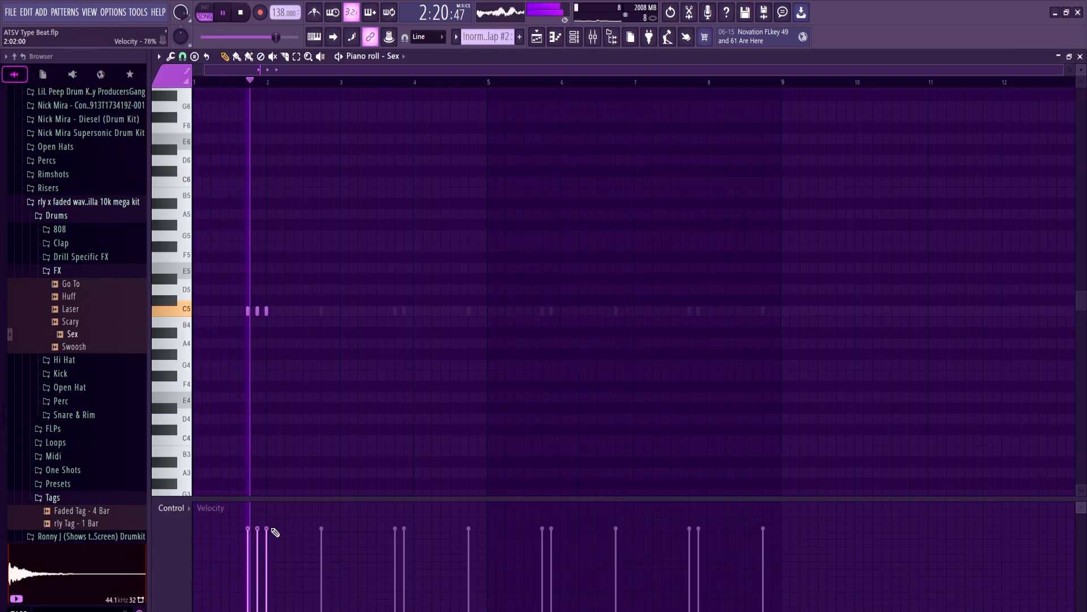
Lower the velocities of the first two Sex notes so the three hits rise in strength, and play the pattern back.
key("space")
left_click(248, 561)
left_click(257, 544)
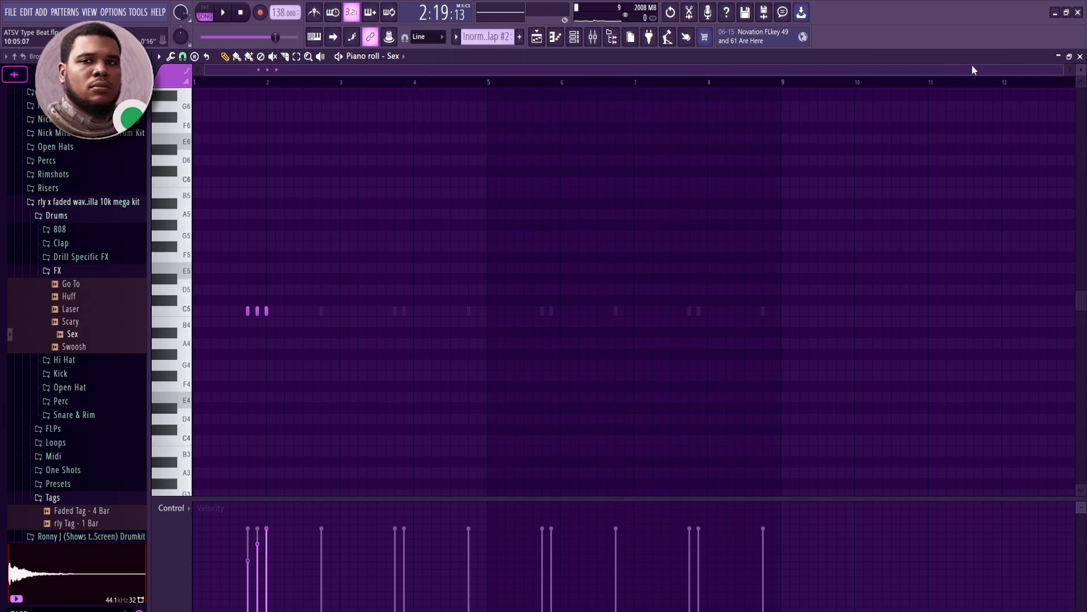
left_click_drag(1063, 70, 903, 71)
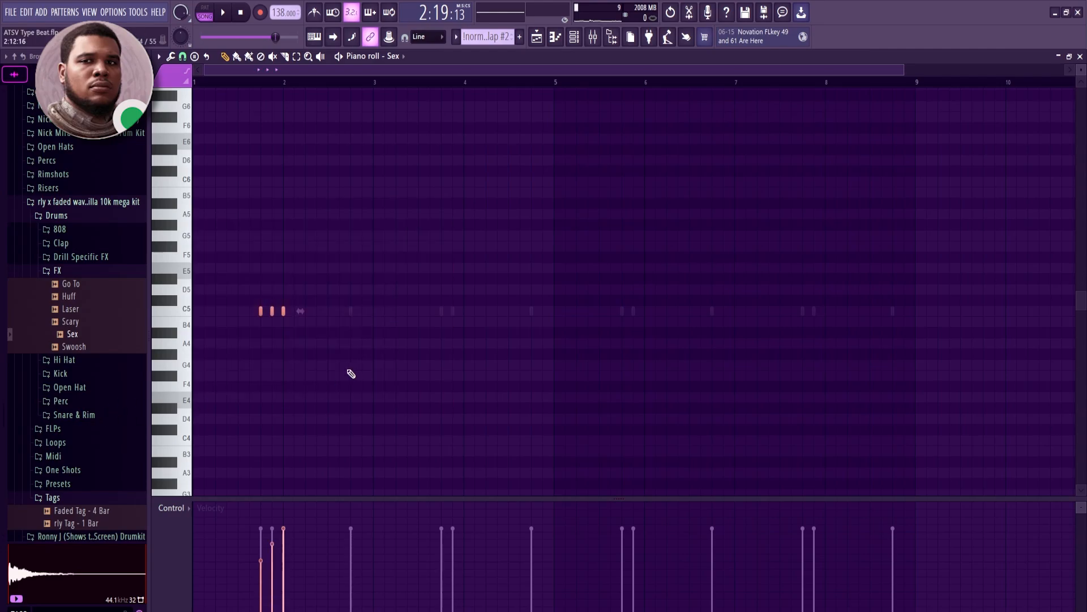
key("space")
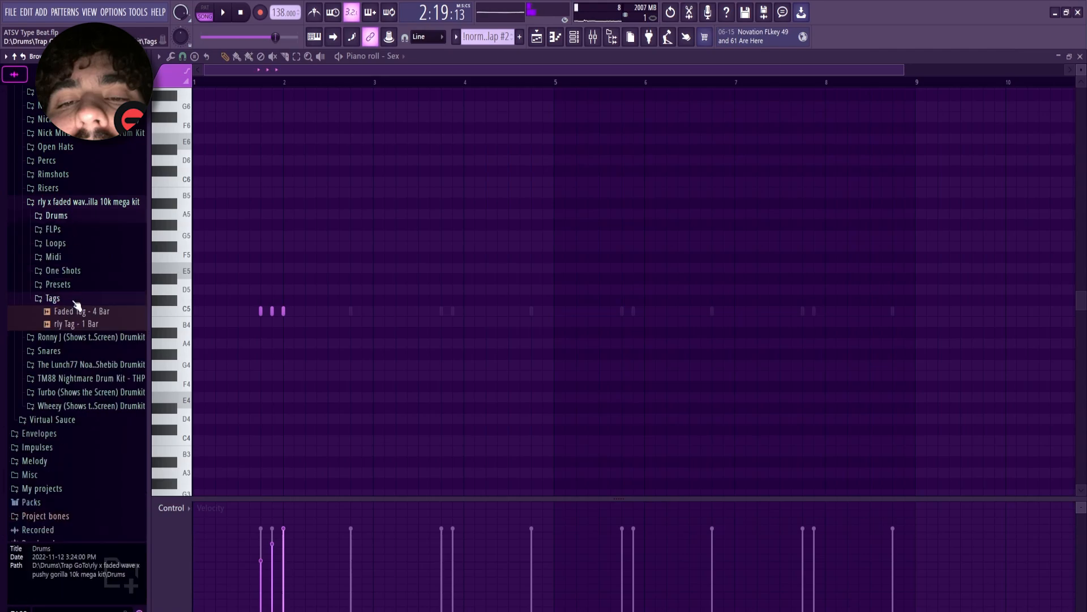
Replace the Sex channel's sample with Roblox Death Sound from the GoTo FX folder and play the pattern back.
scroll(76, 304, "up", 10)
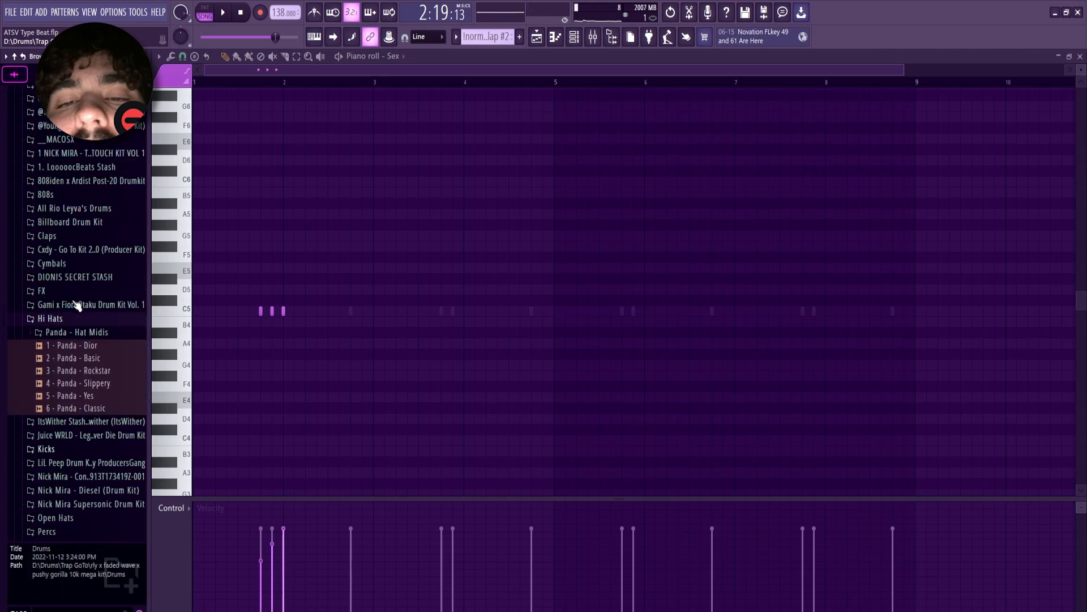
scroll(68, 317, "up", 9)
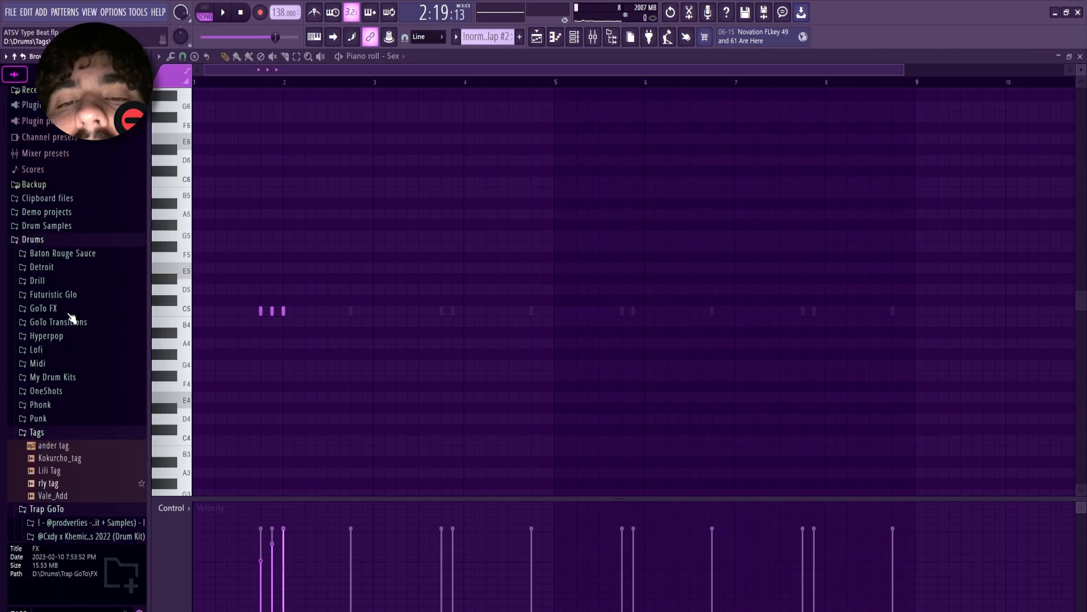
left_click(56, 210)
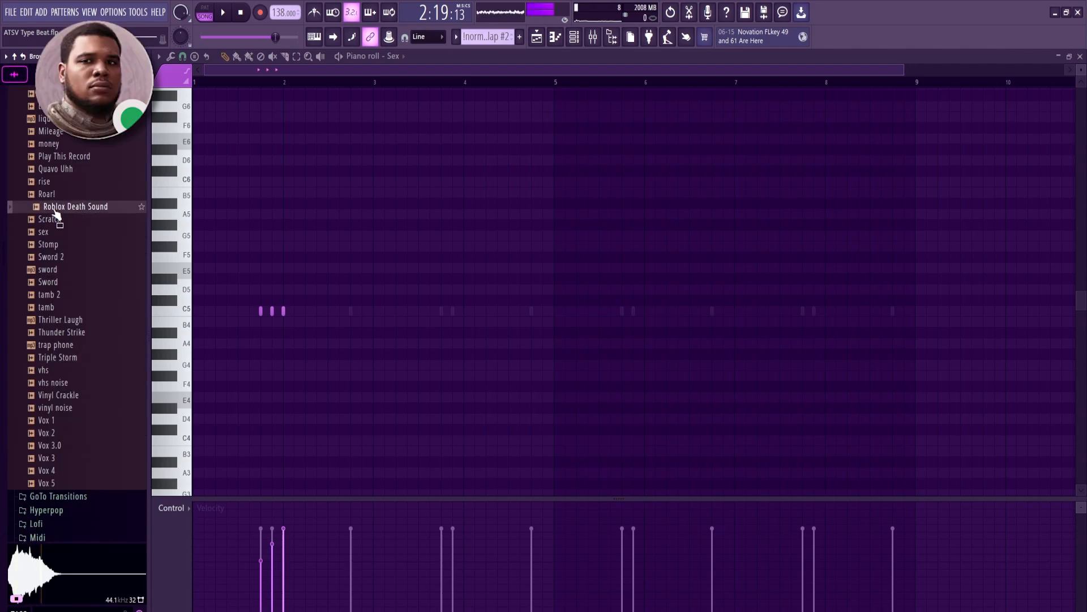
left_click(1080, 56)
left_click_drag(64, 213, 243, 375)
key("space")
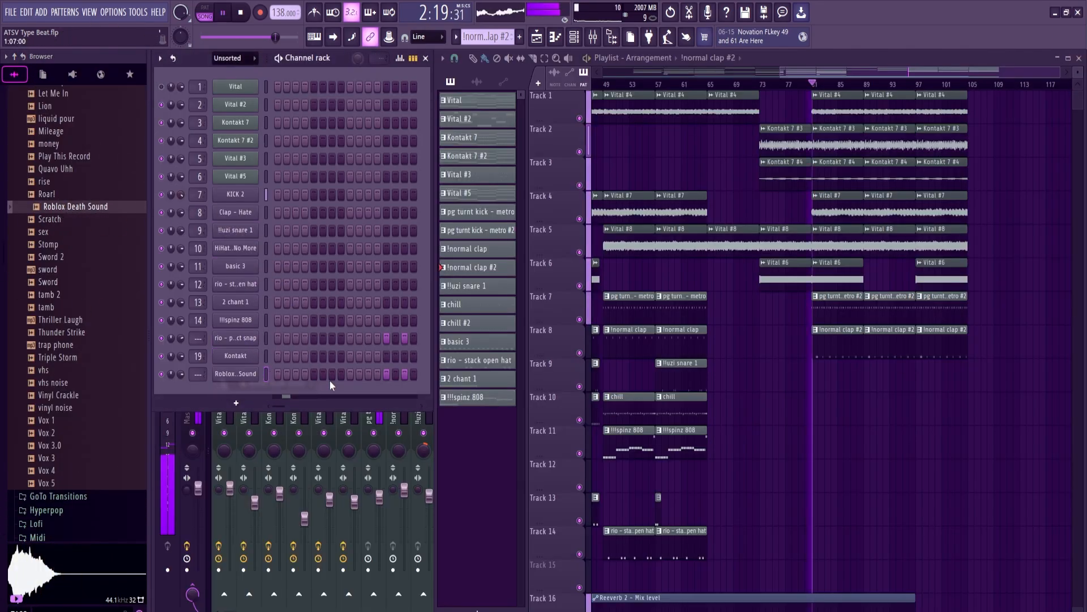
Lower the velocities of the three rising Roblox Death Sound notes and add a C5 note at the start of bar 3.
right_click(259, 372)
left_click(270, 369)
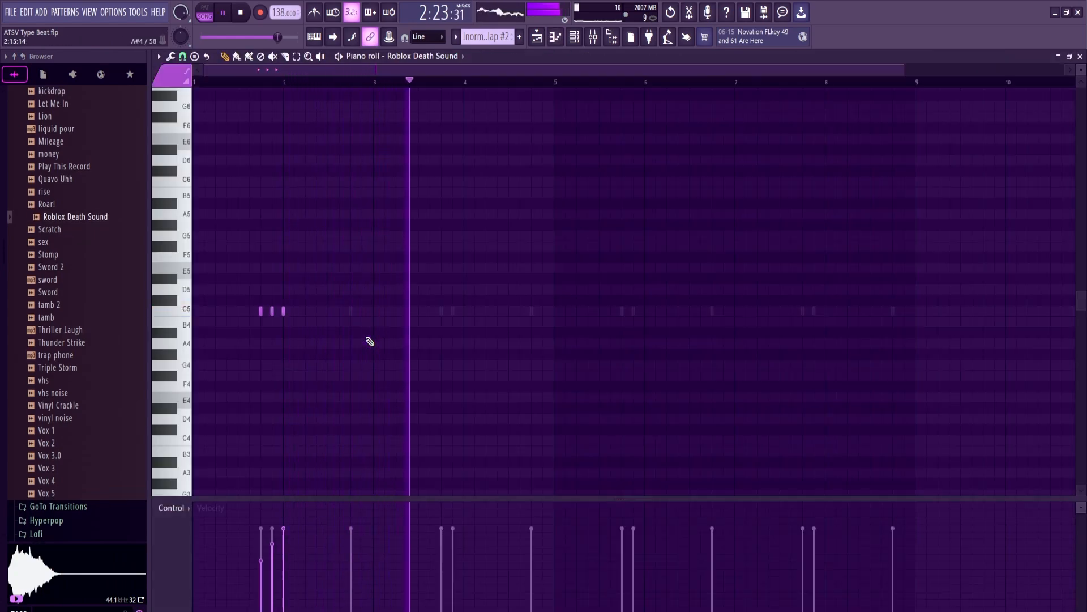
key("space")
left_click(180, 508)
left_click(203, 530)
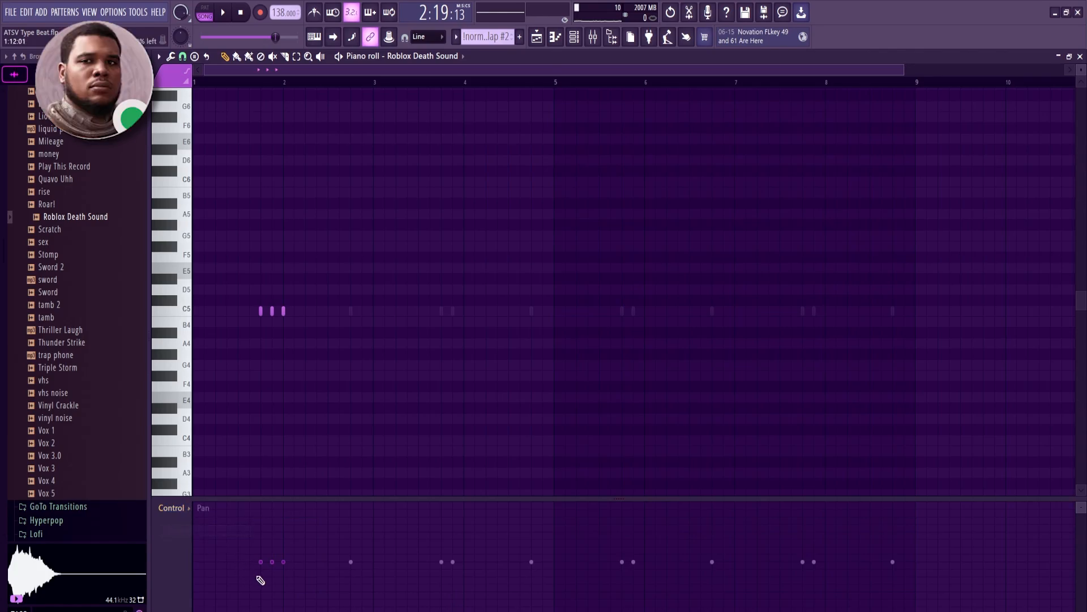
key("space")
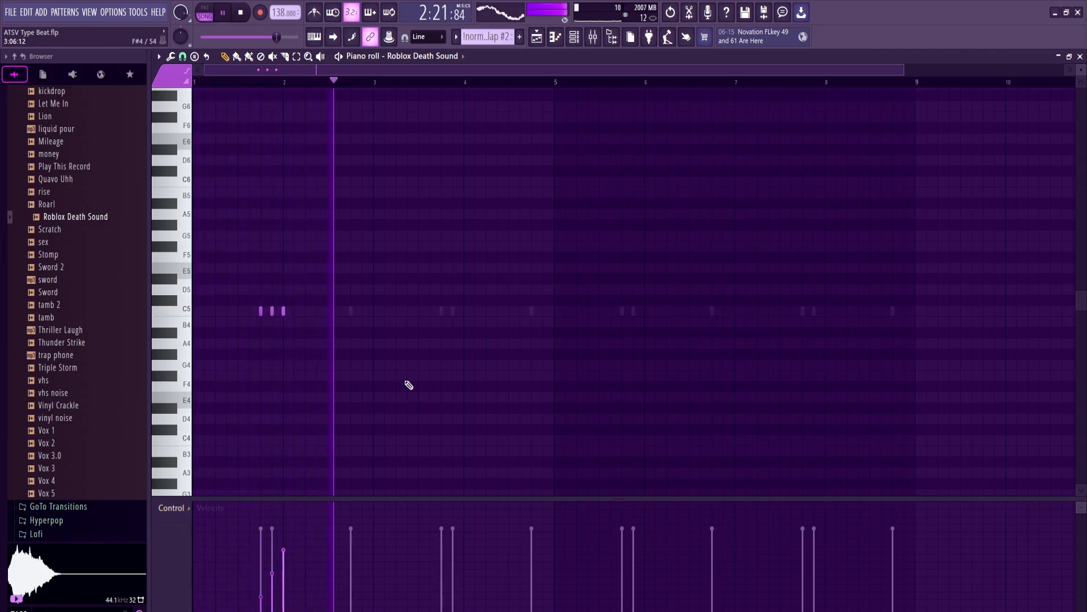
key("space")
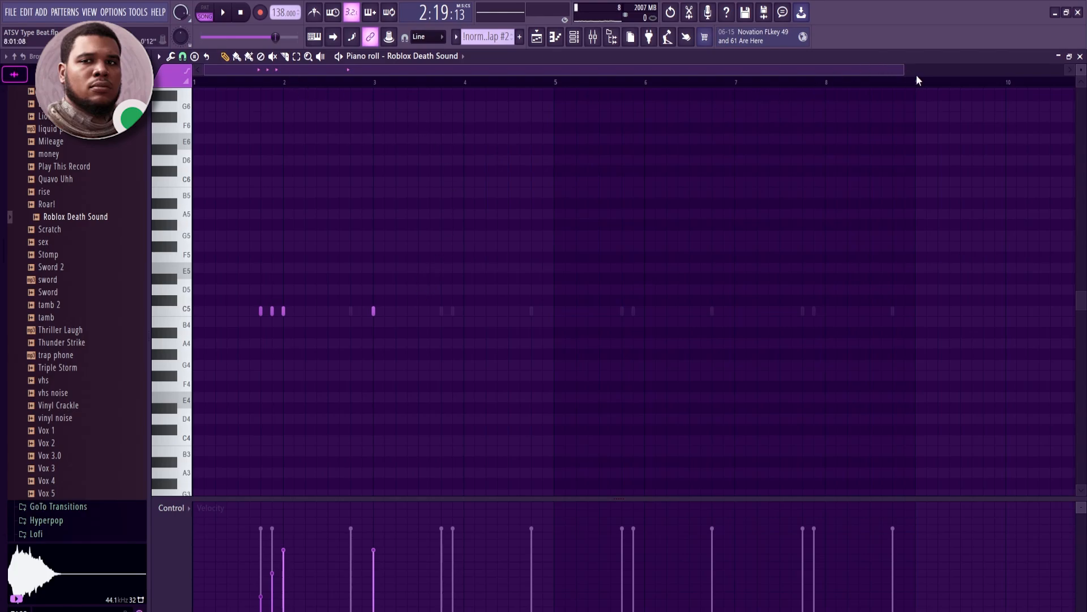
left_click_drag(904, 70, 921, 70)
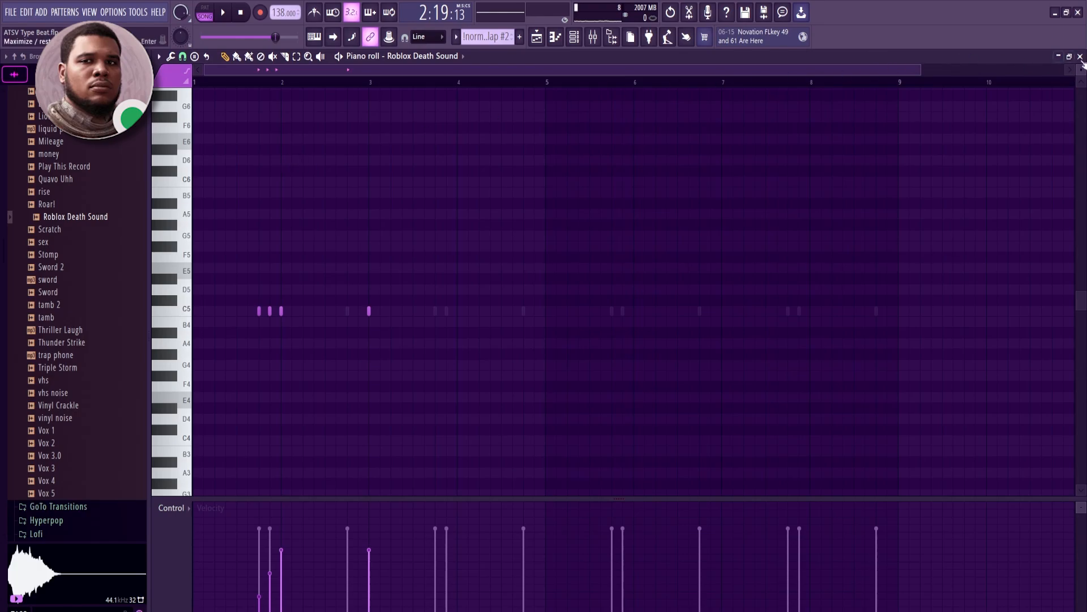
Review the earlier part of the arrangement, with the playback position set to bar 9.
key("space")
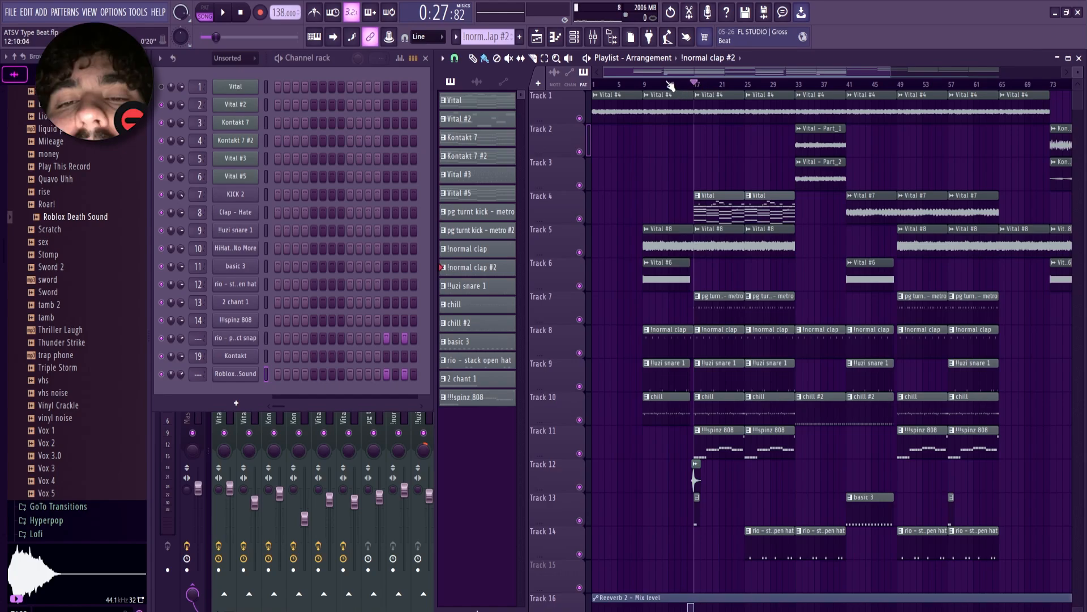
left_click(643, 85)
left_click_drag(890, 72, 927, 70)
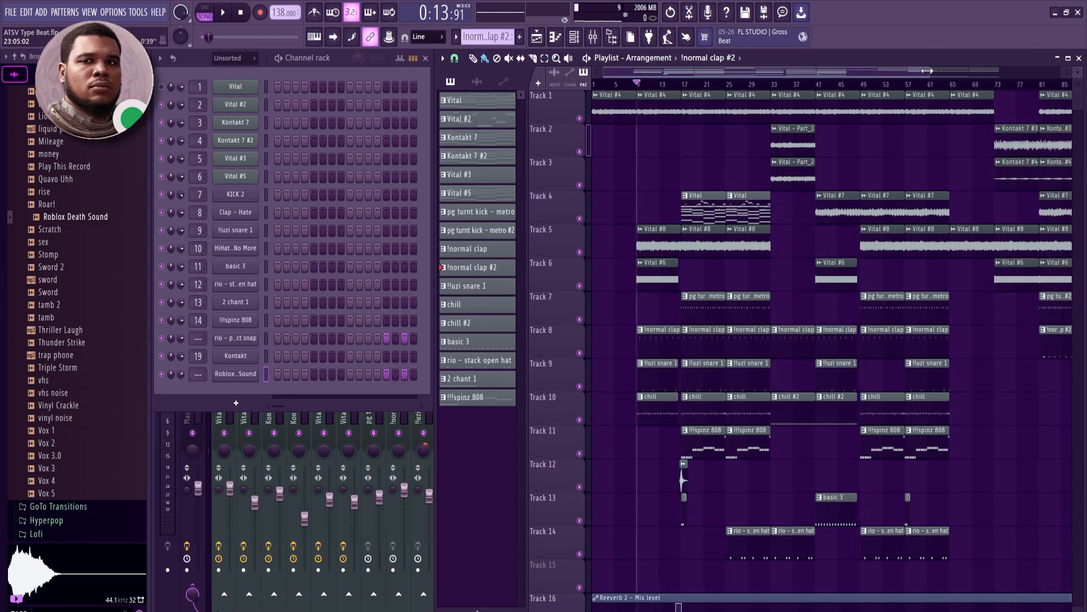